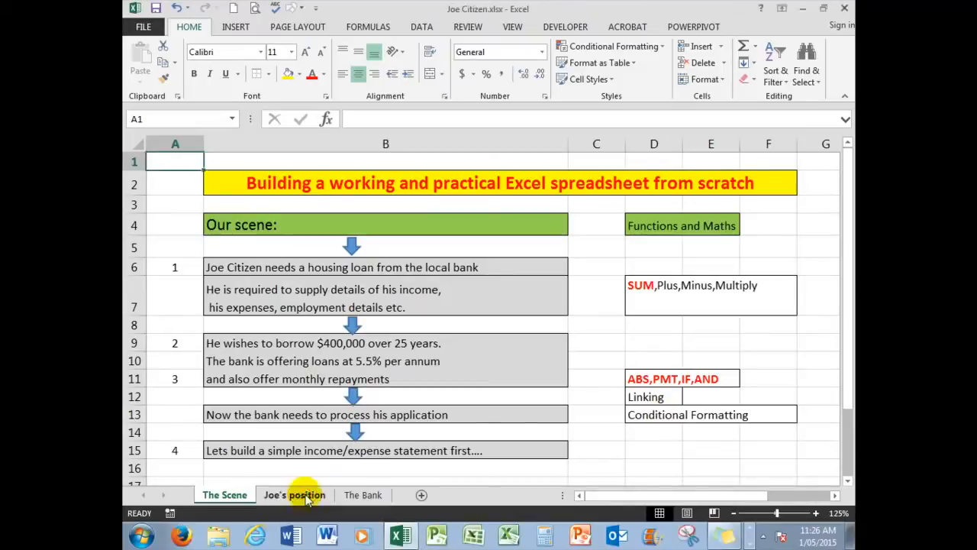
Step: Examine the formulas for total income, total expenses, gross income, 25% tax and net income on the income and expenses sheet
left_click(308, 494)
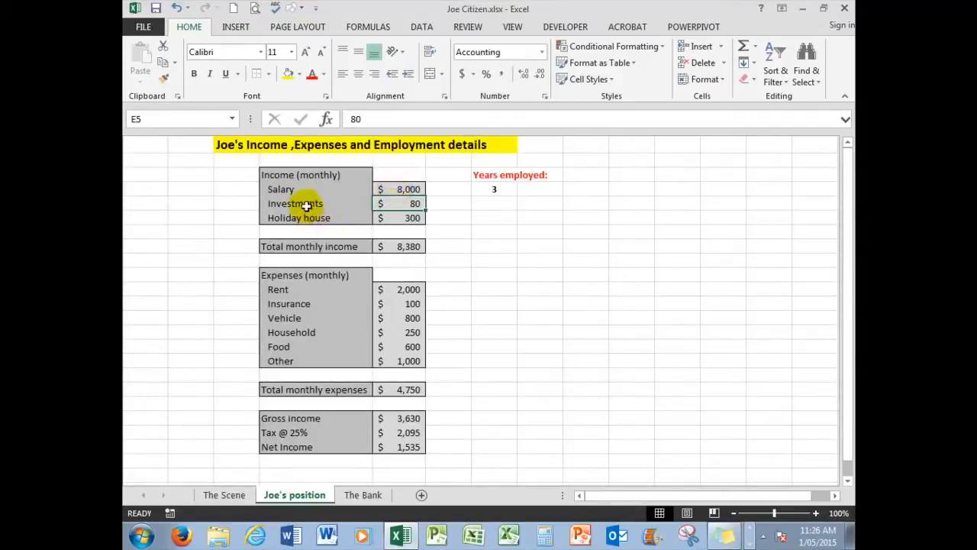
left_click(402, 246)
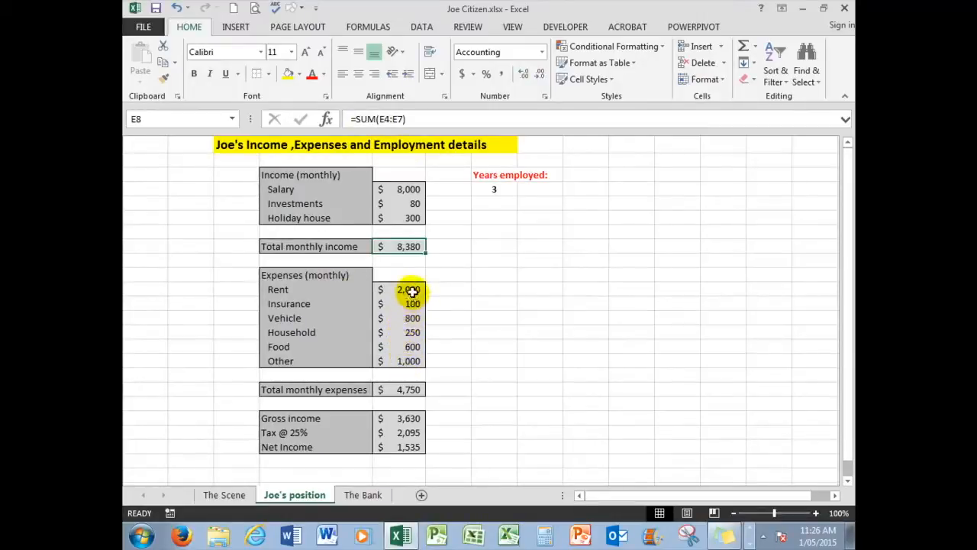
left_click(404, 390)
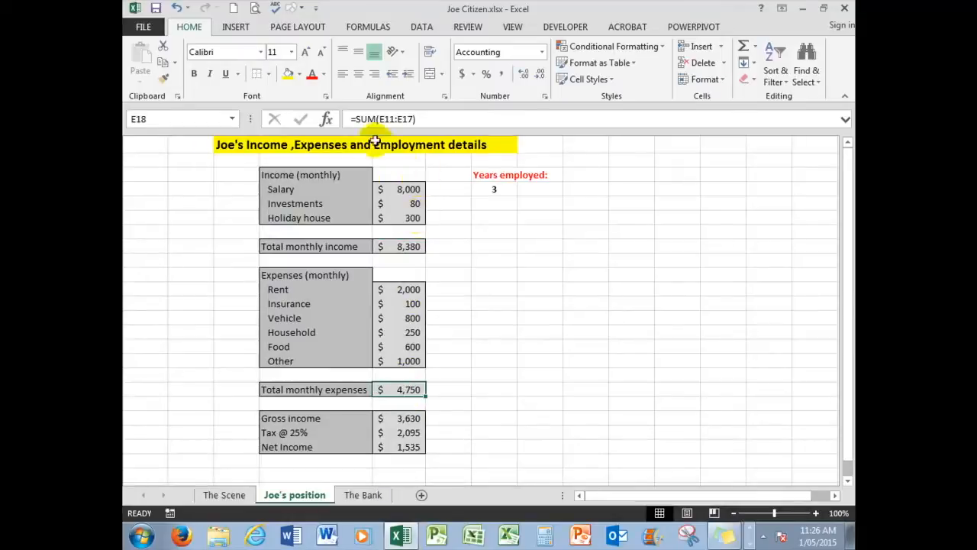
left_click(409, 418)
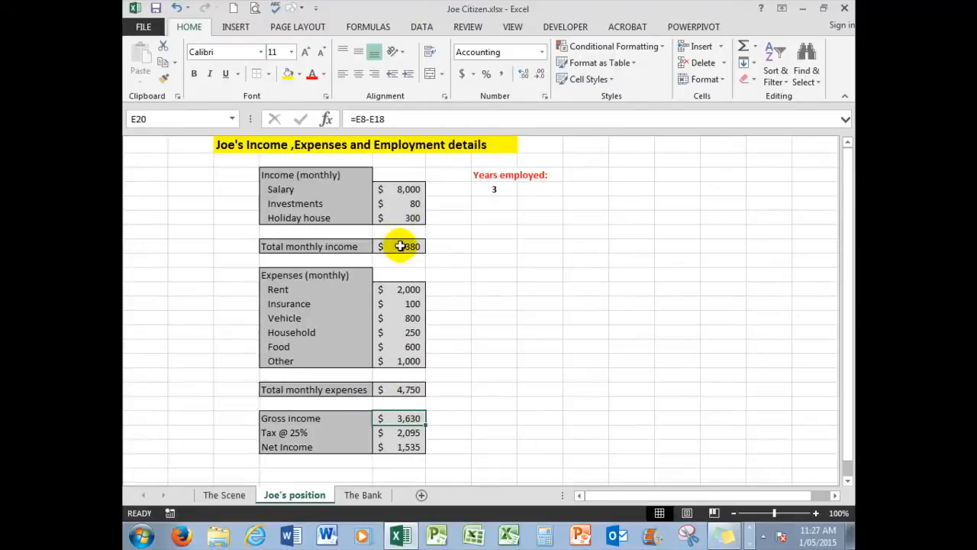
left_click(400, 433)
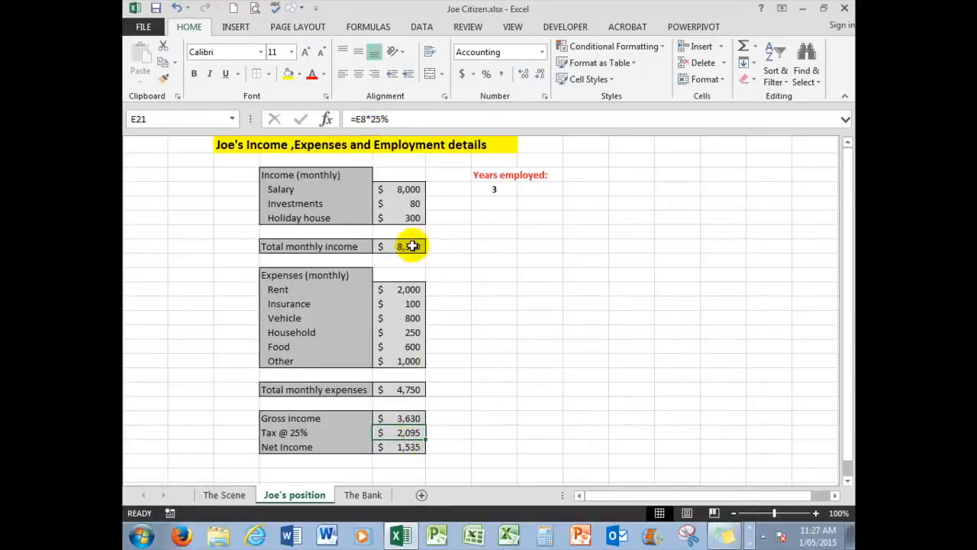
left_click(411, 447)
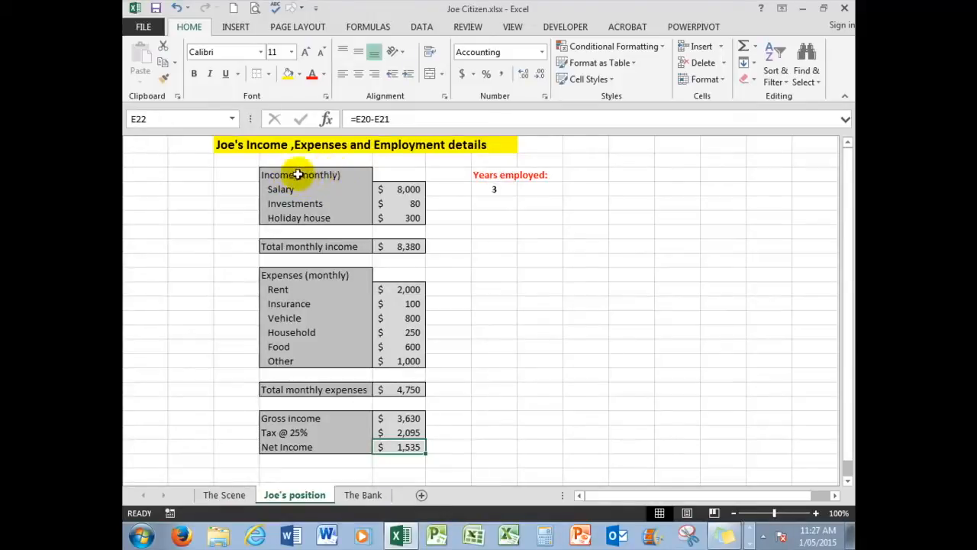
Step: Trace the applicant's net income and allowed rent on The Bank sheet back to the net income and rent figures on the income sheet
left_click(366, 494)
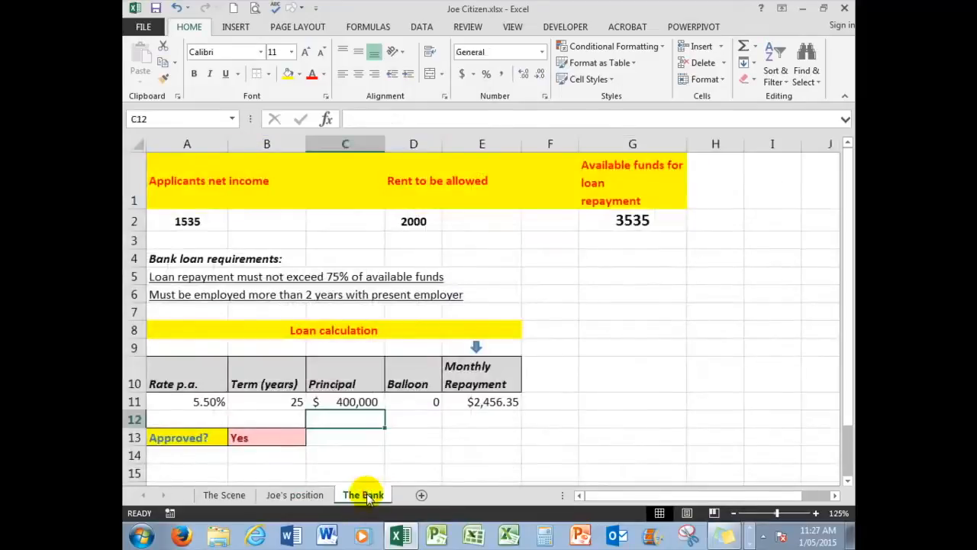
left_click(189, 221)
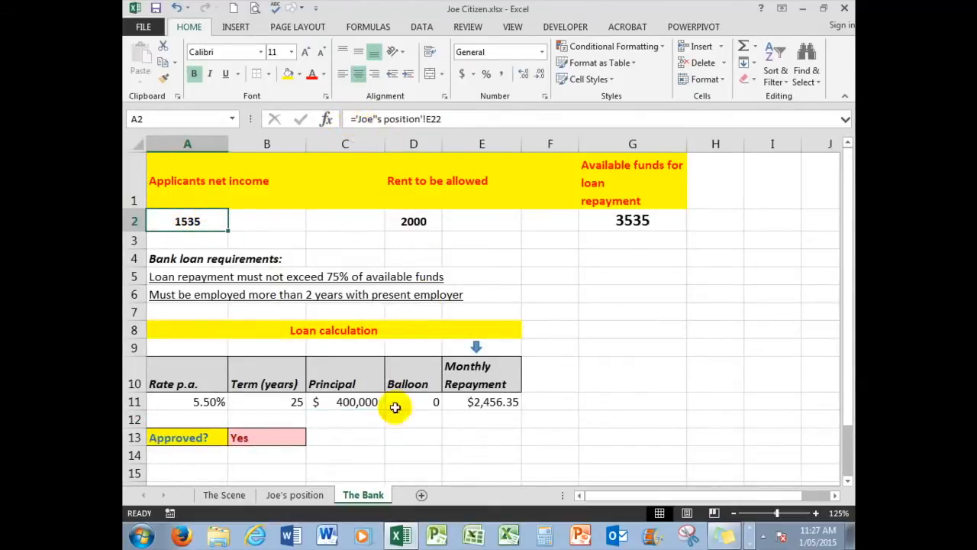
left_click(307, 496)
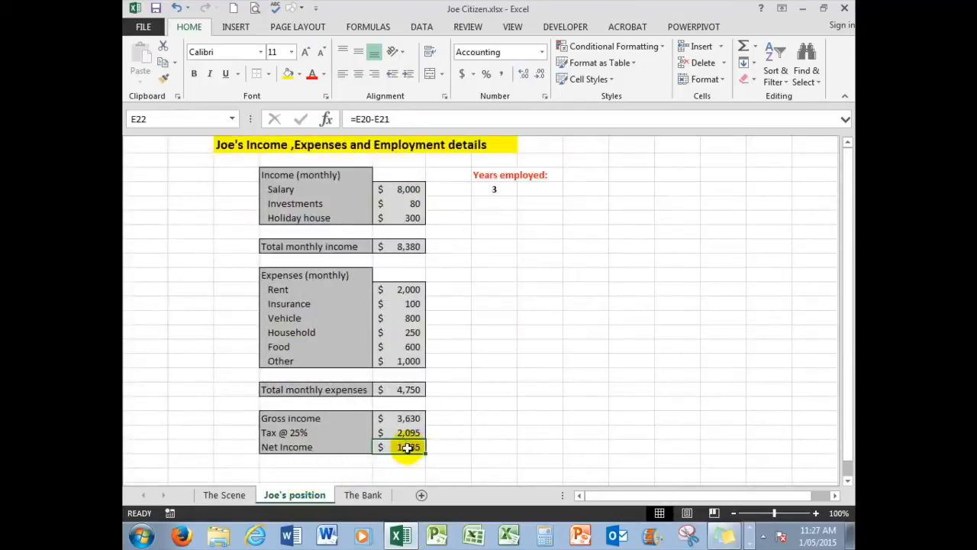
left_click(364, 494)
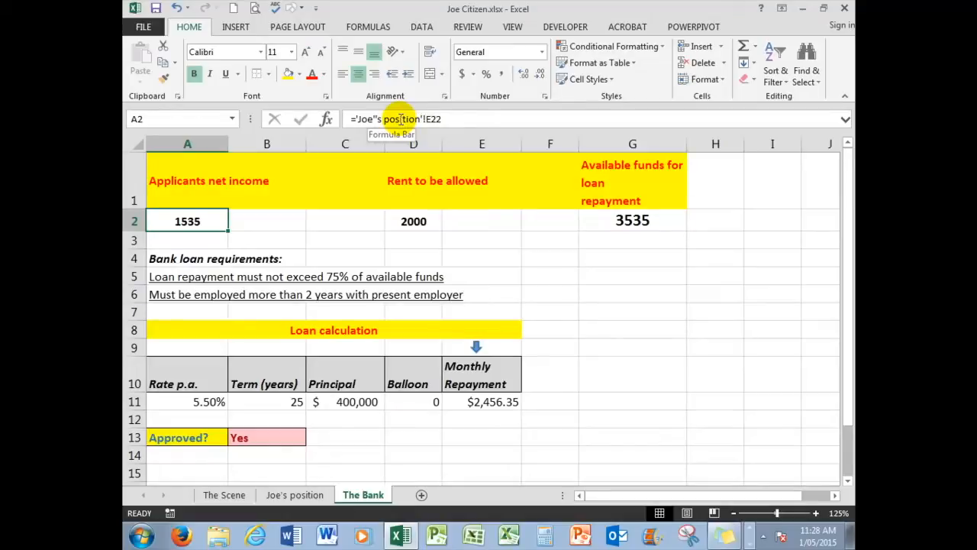
left_click(418, 222)
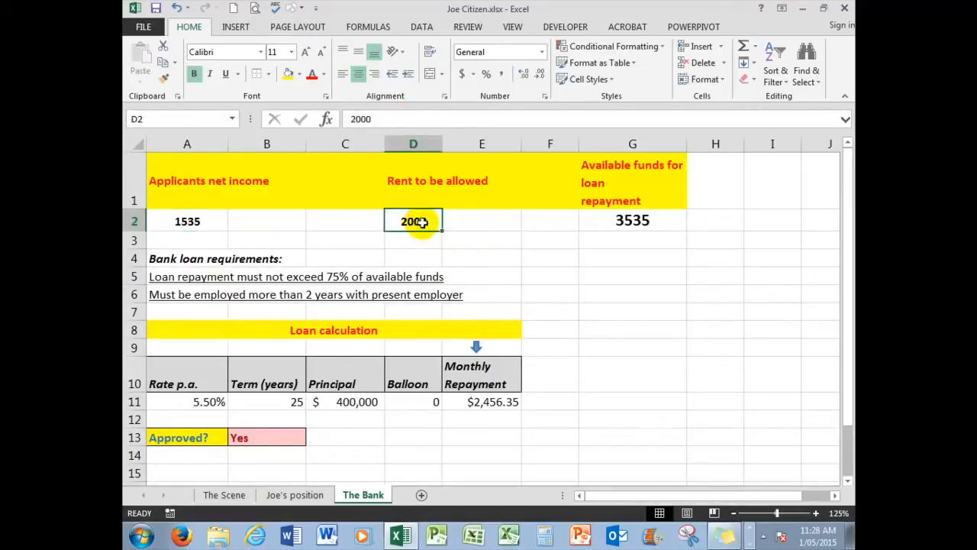
left_click(298, 495)
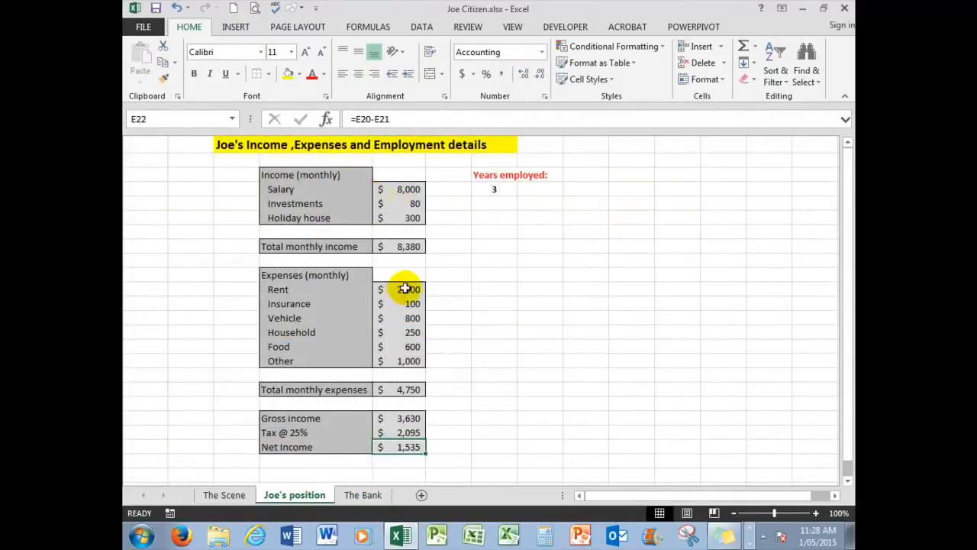
left_click(363, 495)
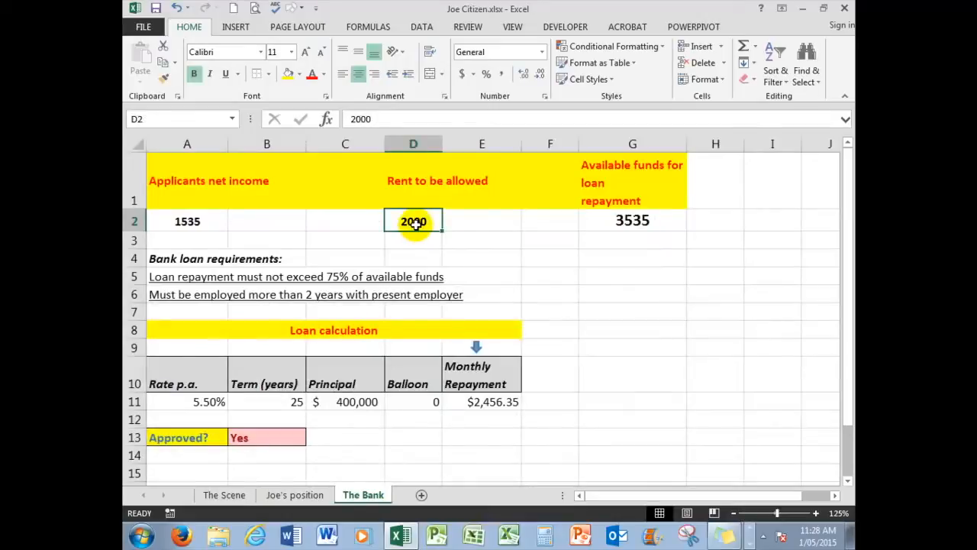
Step: Inspect the formula for available loan repayment funds in G2 and read the bank loan requirements
left_click(631, 221)
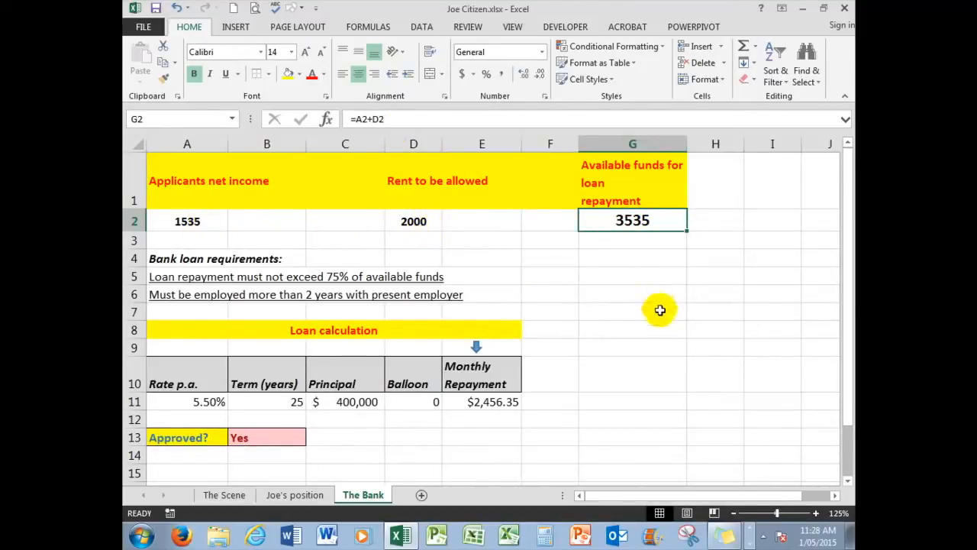
scroll(653, 323, "down", 1)
scroll(653, 323, "up", 1)
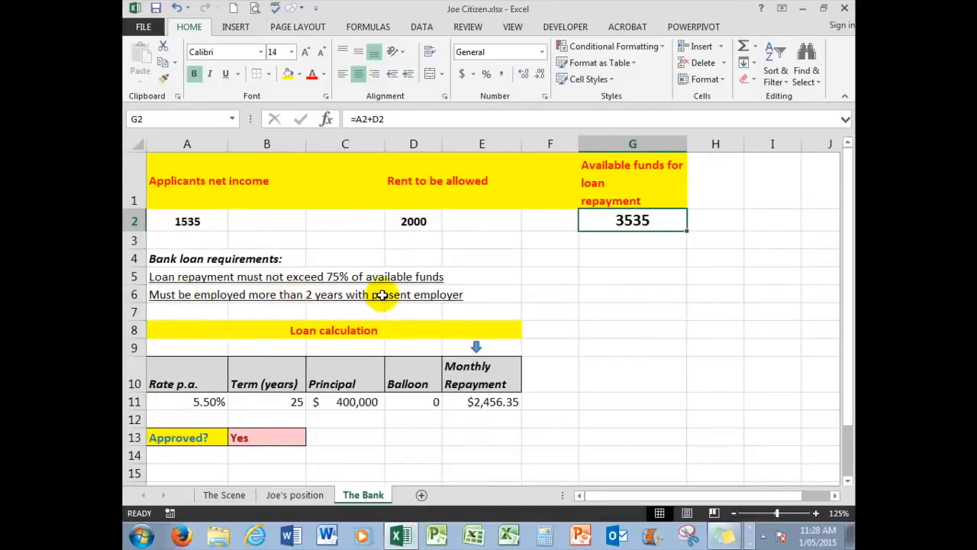
Step: Remove the ABS function from the monthly repayment formula in E11, leaving only the PMT calculation
scroll(577, 307, "down", 1)
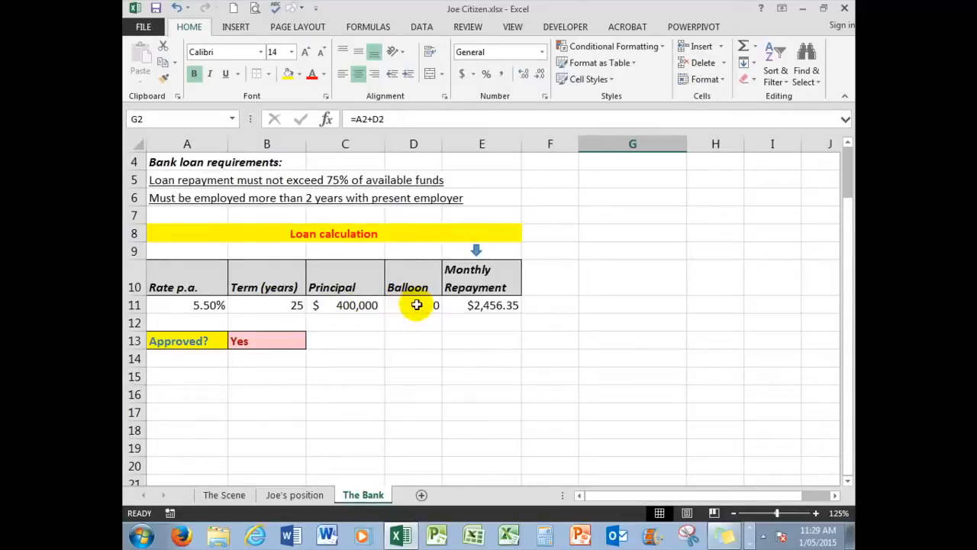
left_click(491, 307)
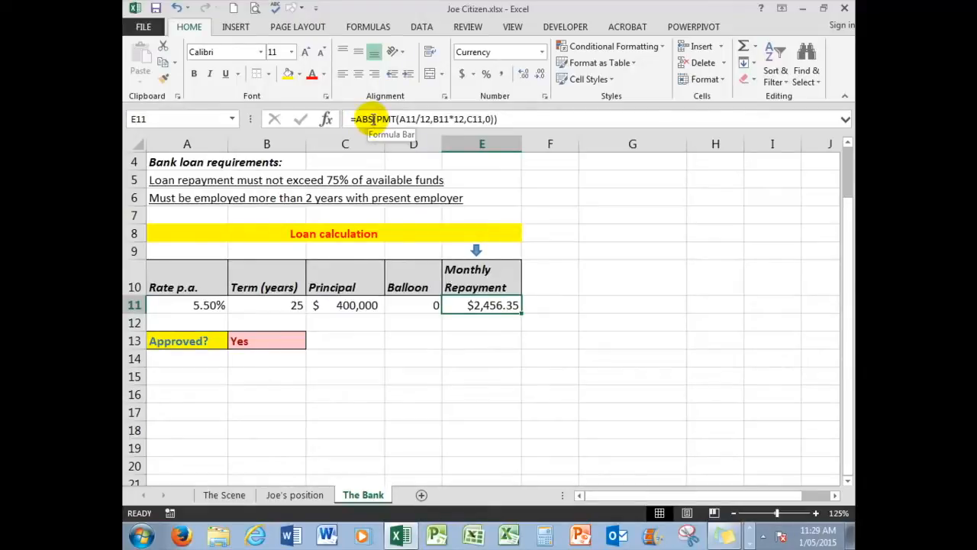
double_click(373, 119)
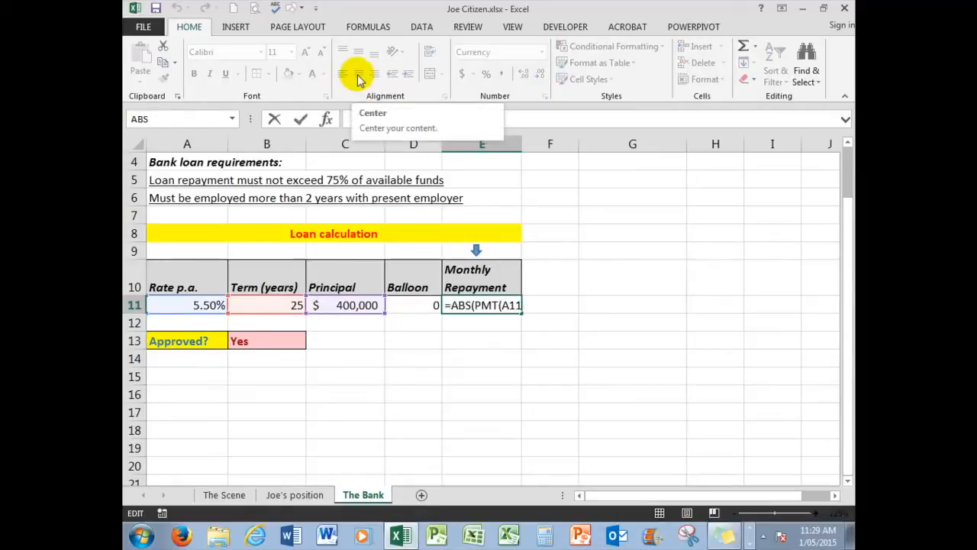
key("Delete")
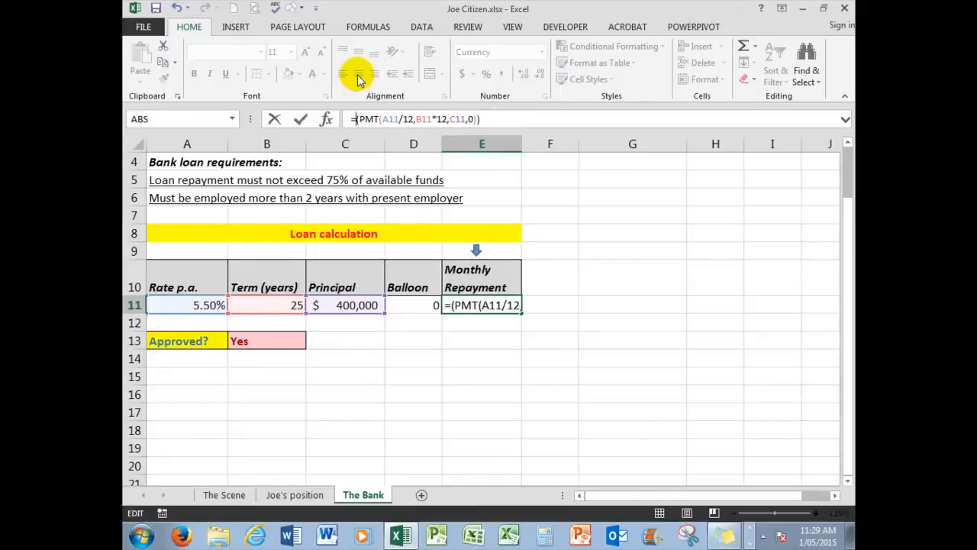
key("ctrl+Return")
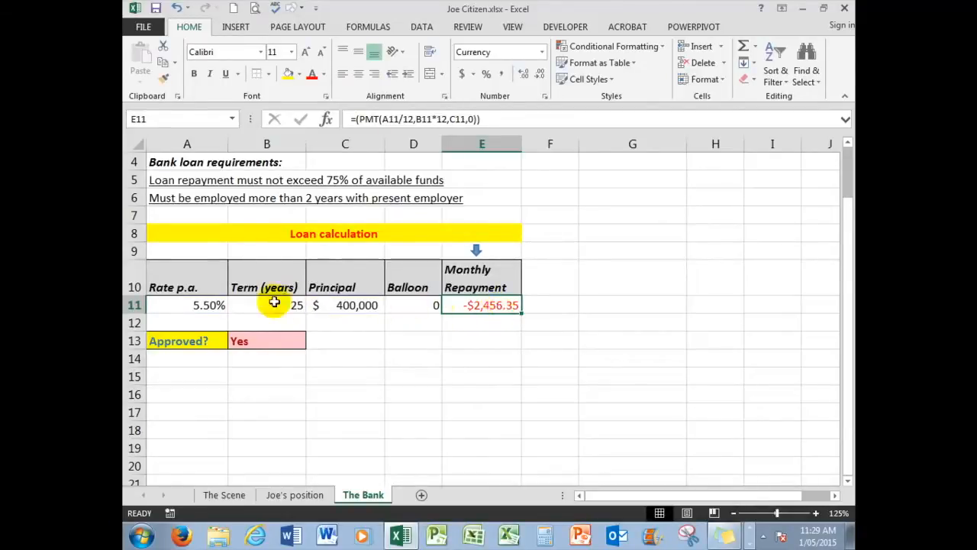
Step: Put ABS back around the PMT calculation in the monthly repayment formula in E11
left_click(355, 119)
left_click(357, 120)
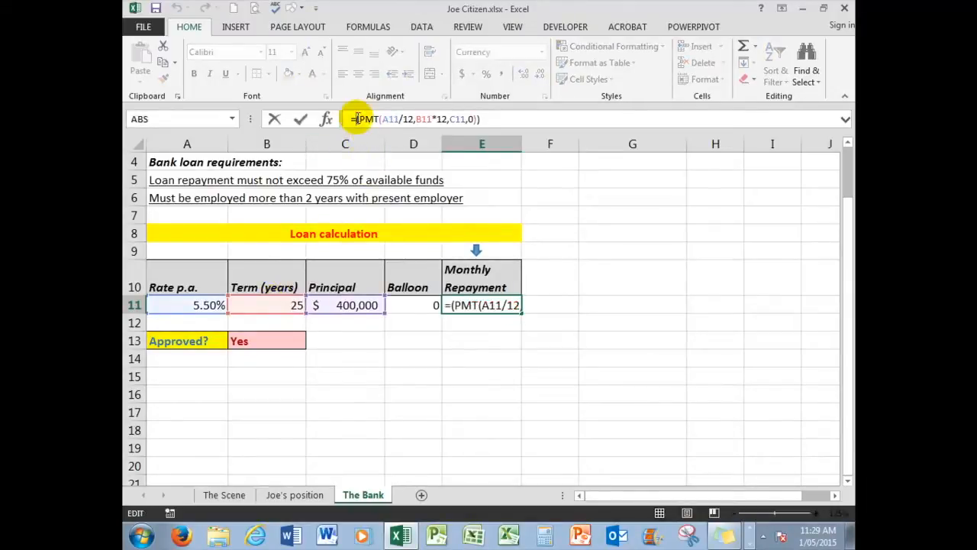
type("a")
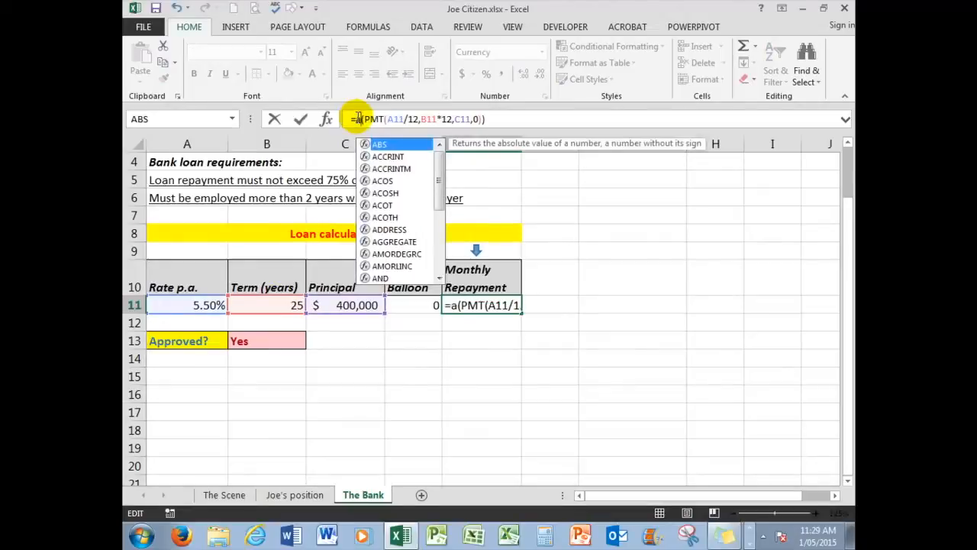
type("bs")
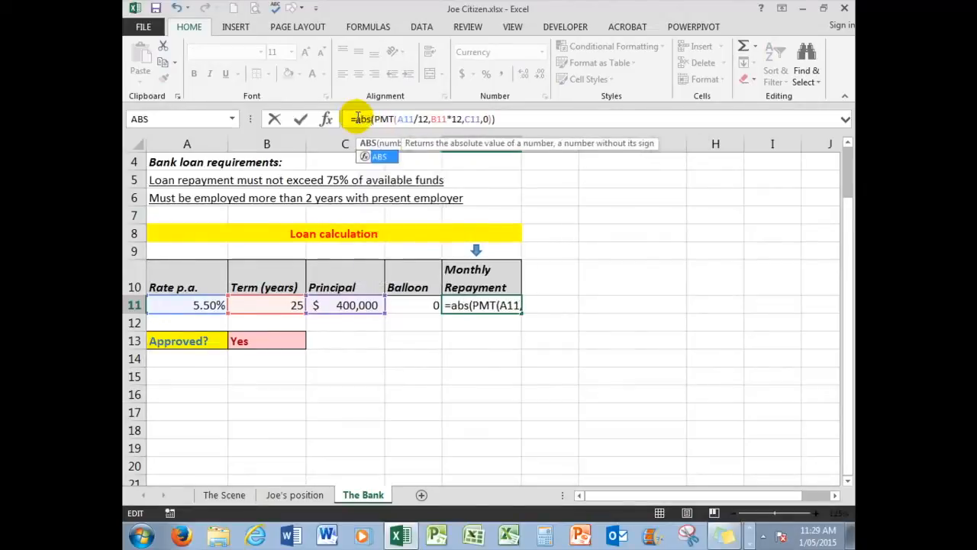
key("ctrl+Return")
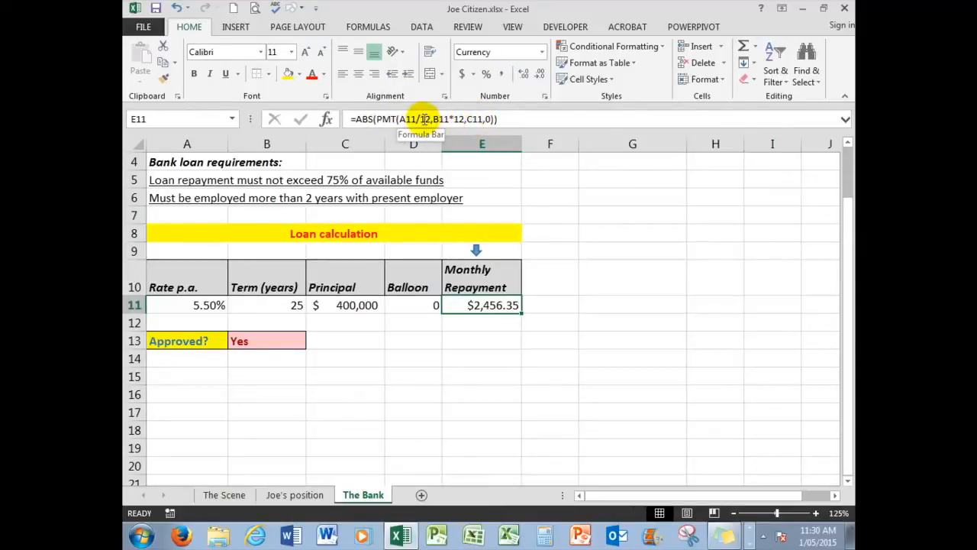
Step: Review the function arguments of the monthly repayment formula in E11 and leave them without changes
left_click(327, 121)
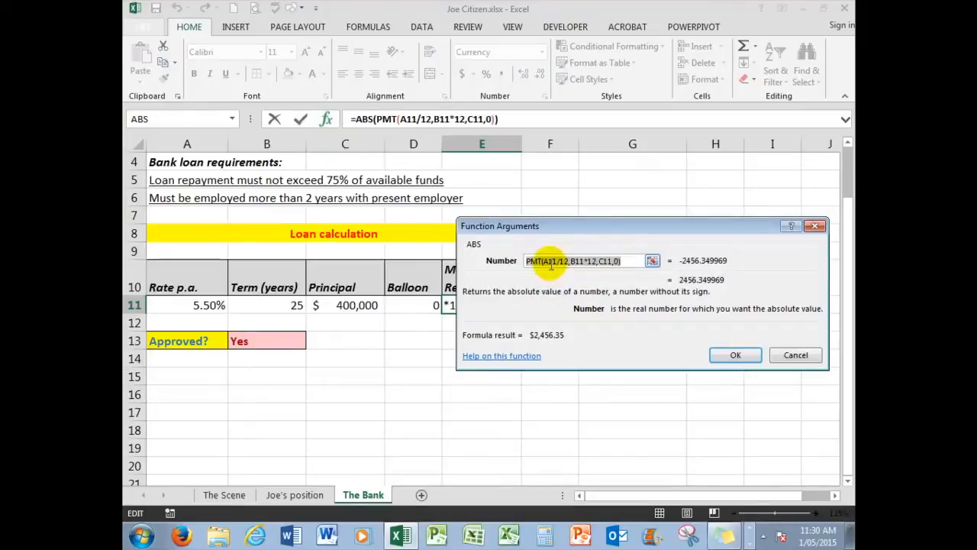
left_click(789, 357)
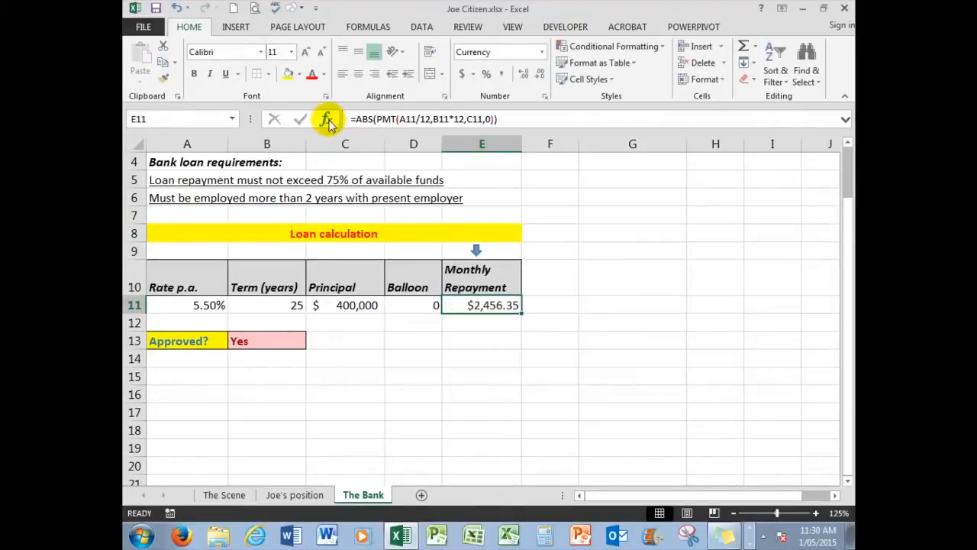
left_click(327, 122)
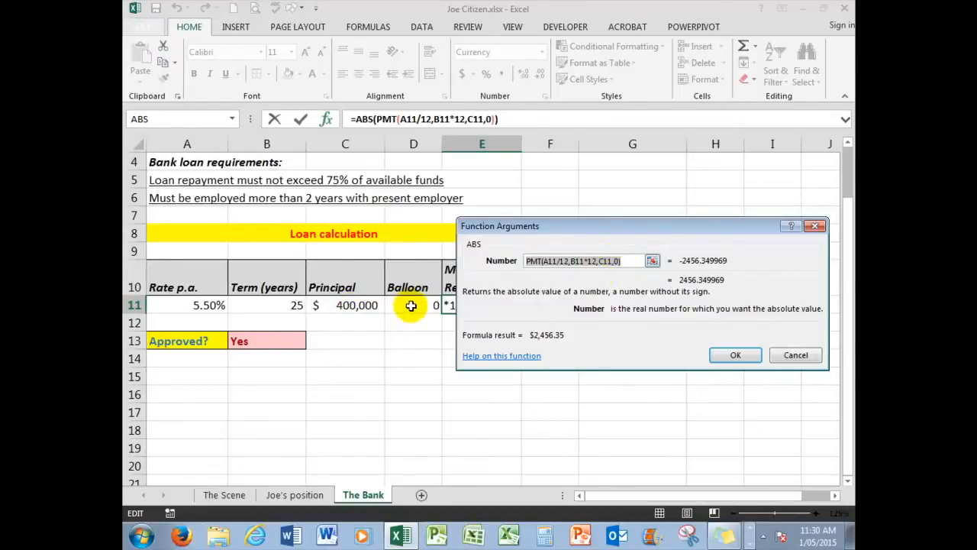
left_click(799, 354)
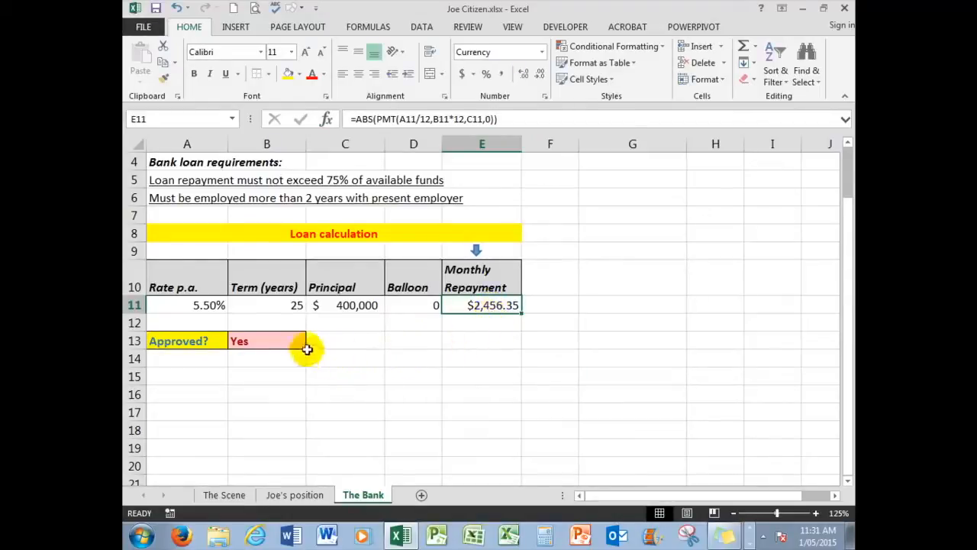
Step: Show row and column headings on the income and expenses sheet to locate G4, the years employed used by the approval formula in B13
left_click(258, 341)
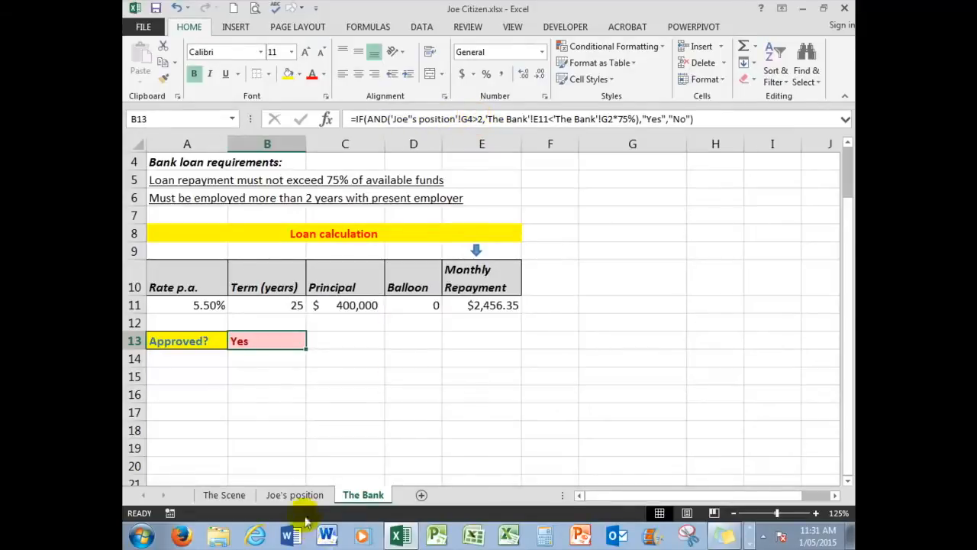
left_click(291, 496)
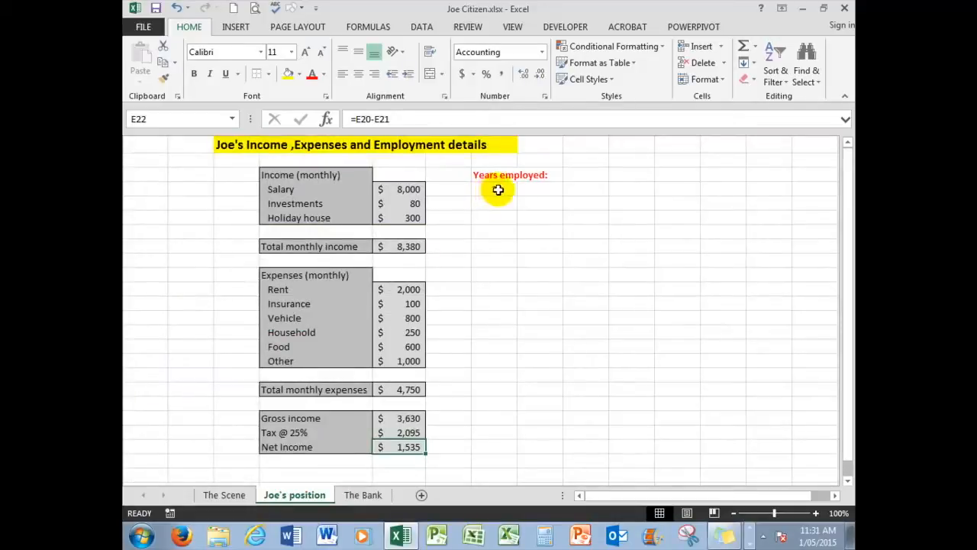
left_click(513, 28)
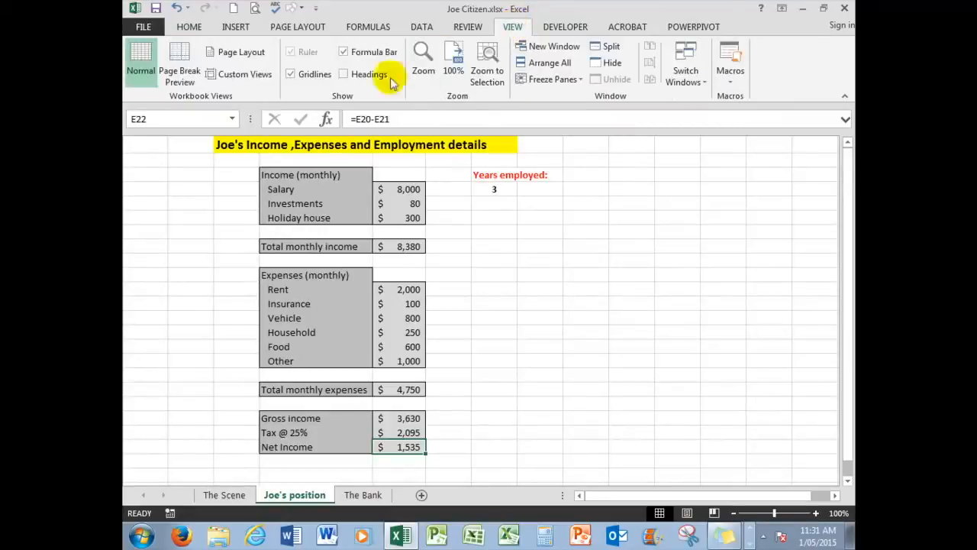
left_click(345, 76)
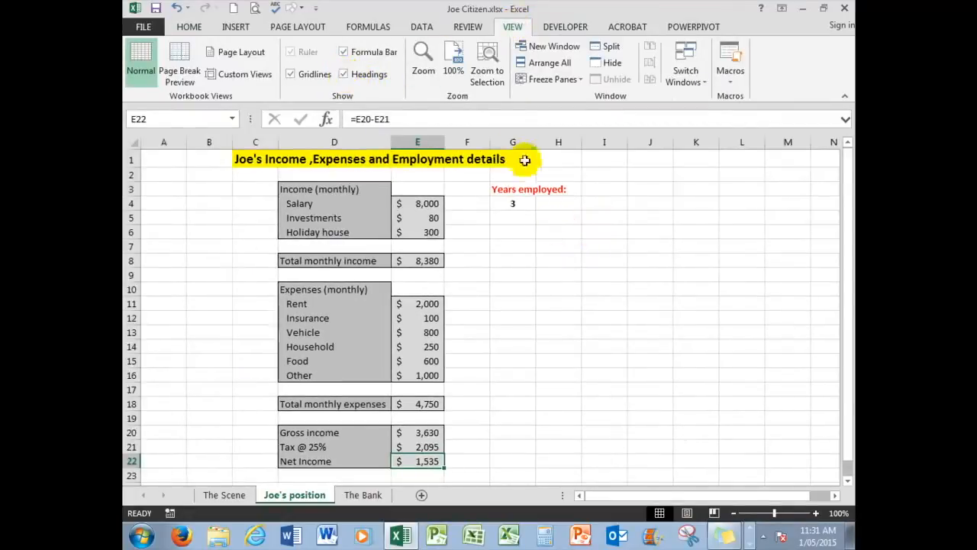
left_click(516, 205)
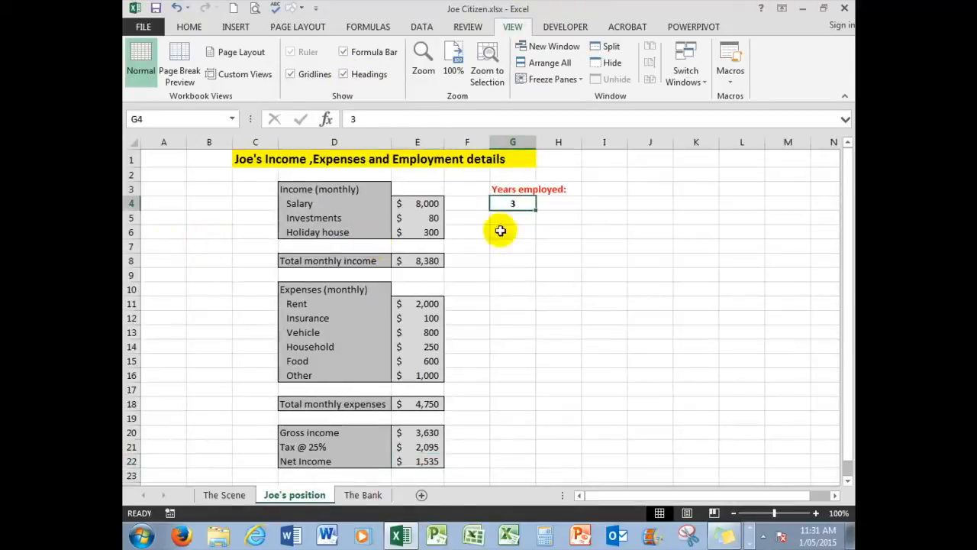
Step: Review the approval formula on The Bank sheet against the monthly repayment and the available funds in G2
left_click(363, 495)
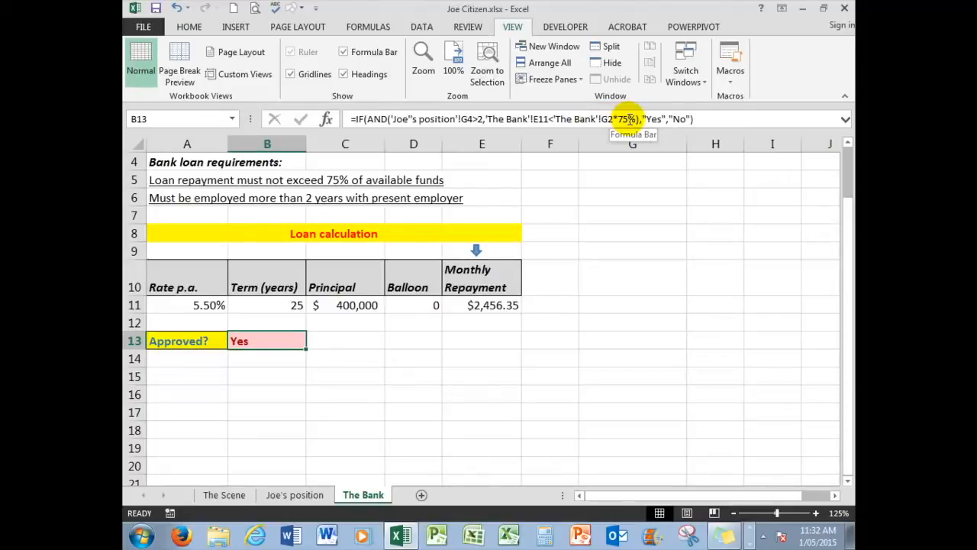
left_click_drag(850, 232, 850, 168)
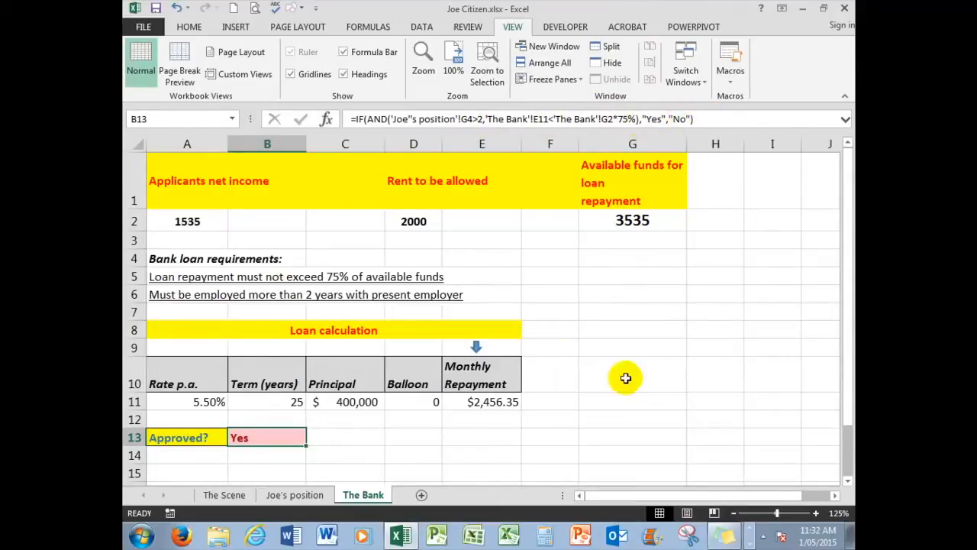
Step: Set the years employed in G4 of the income and expenses sheet to 2 and check the approval on The Bank sheet
left_click(293, 495)
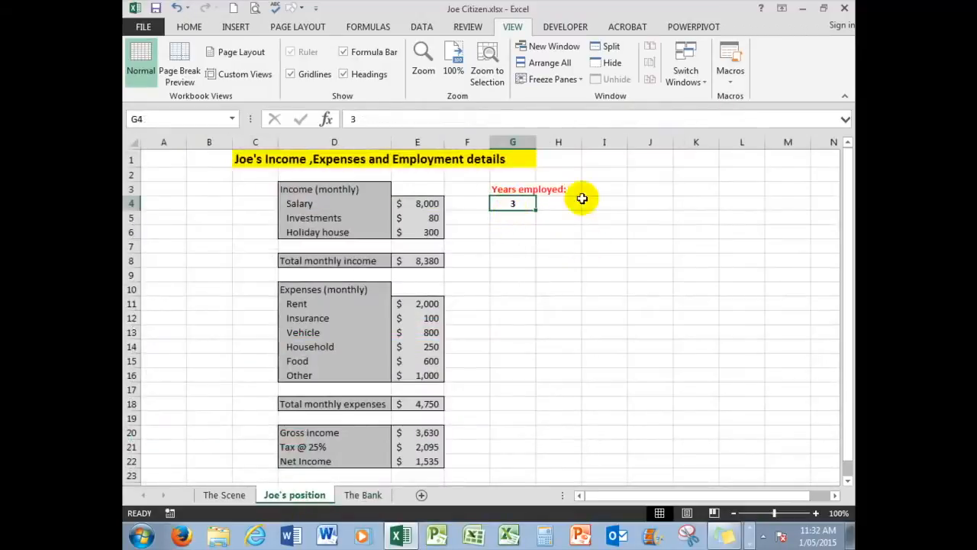
type("2")
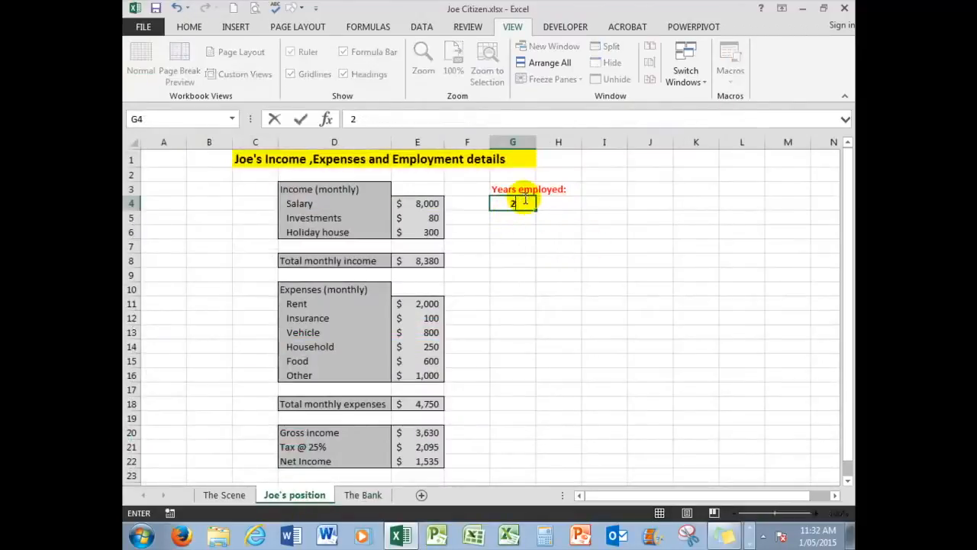
key("Return")
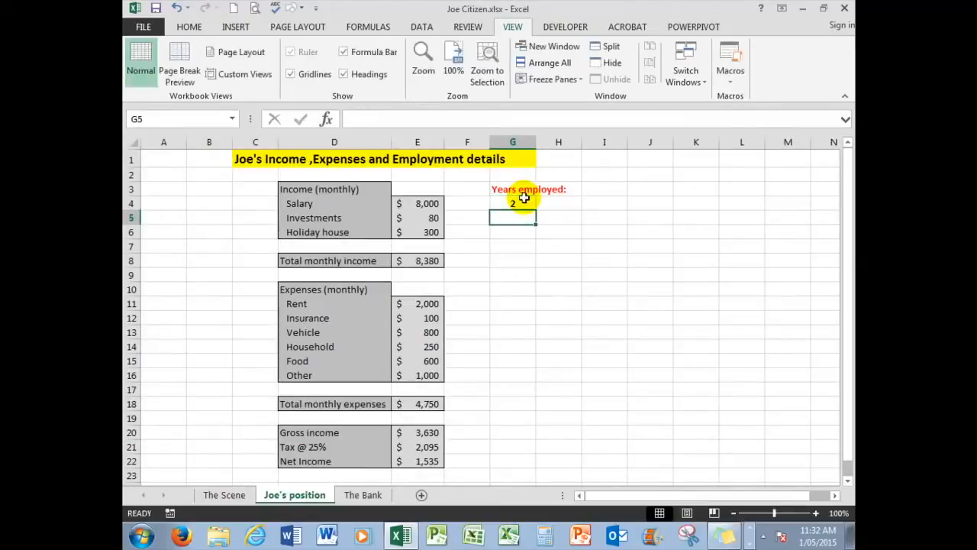
left_click(363, 495)
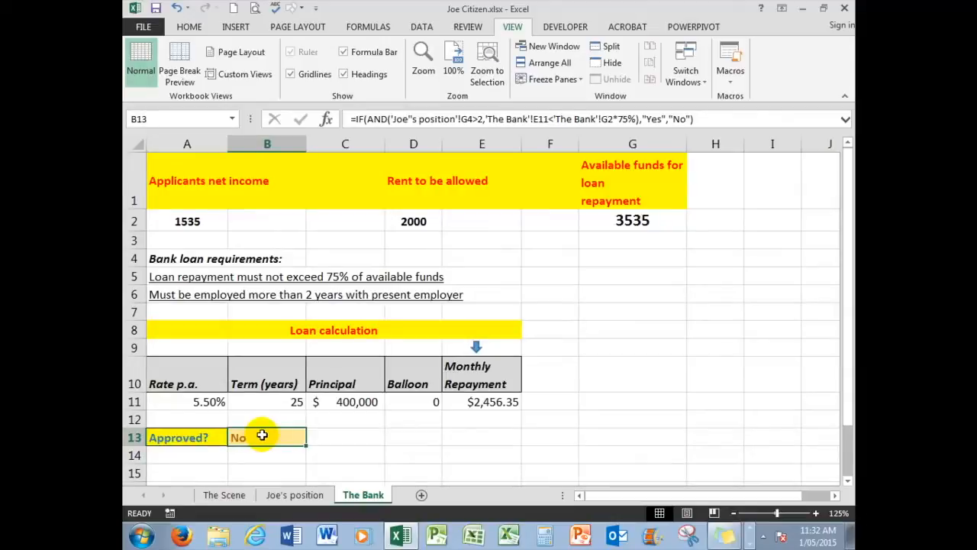
Step: Set the years employed in G4 back to 3 and recheck the approval on The Bank sheet
left_click(297, 497)
left_click(513, 203)
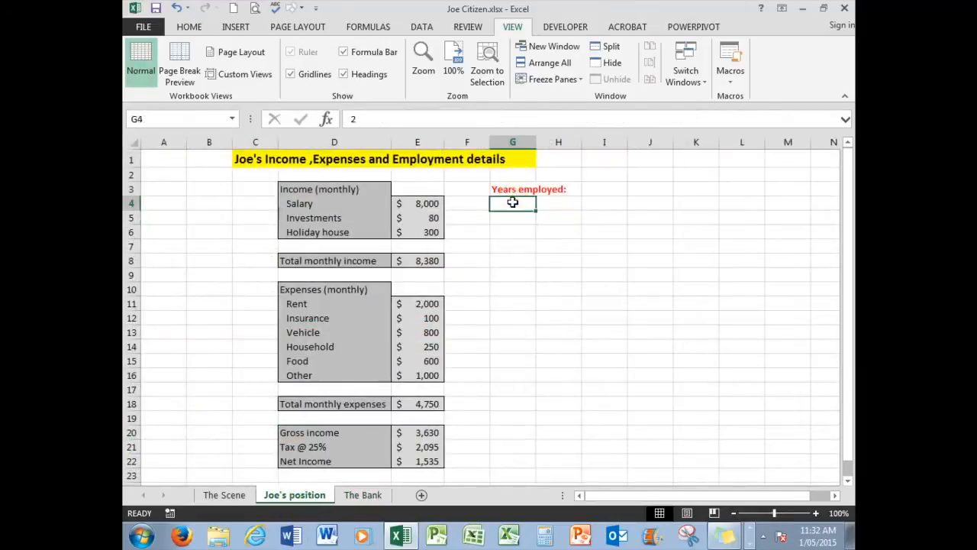
type("3")
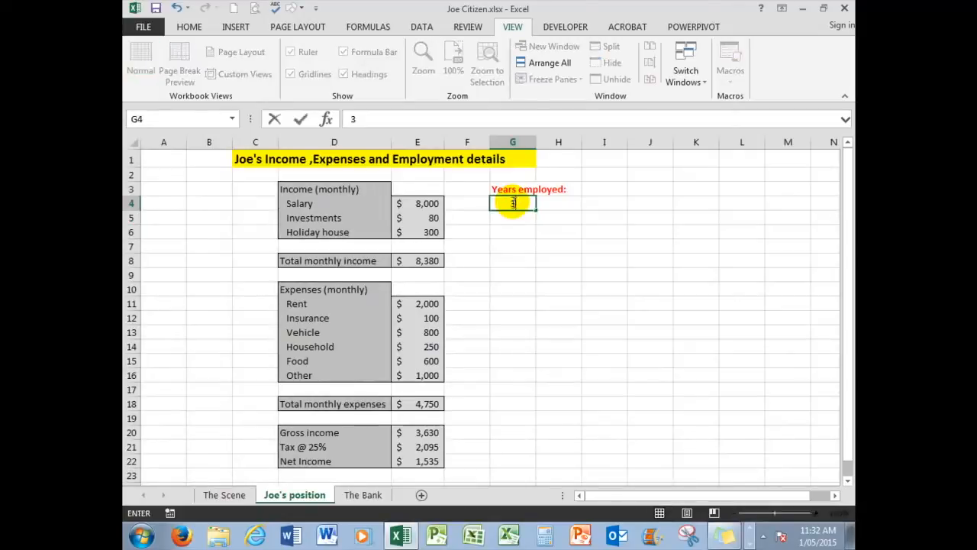
key("Return")
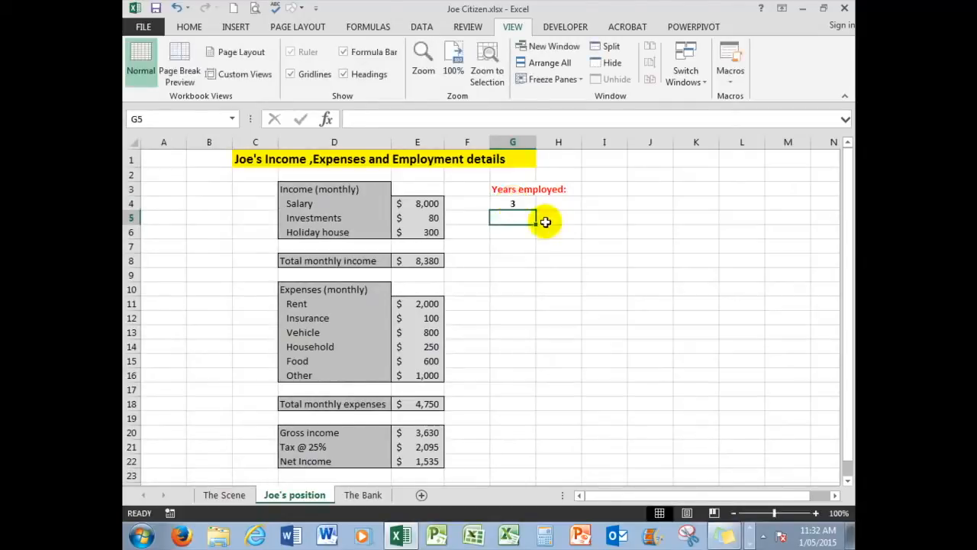
left_click(372, 495)
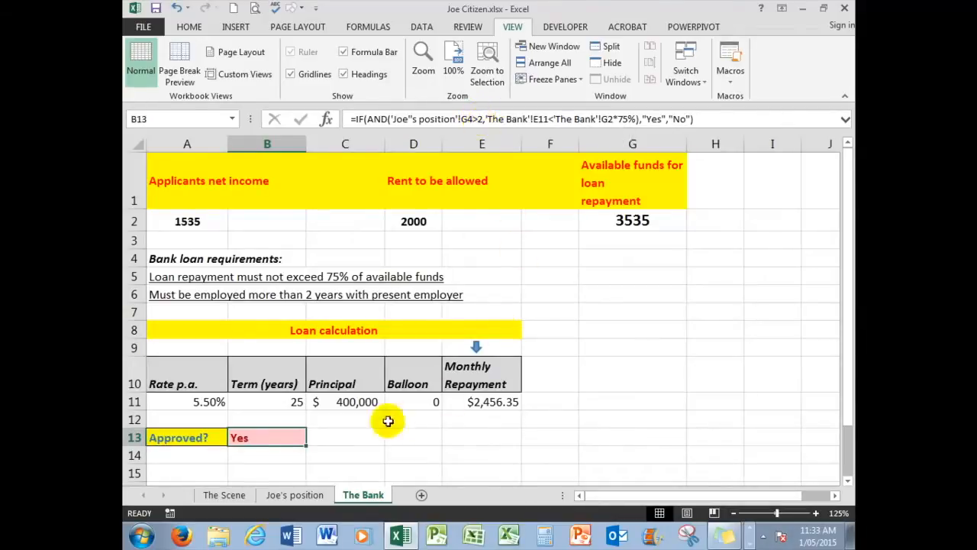
Step: Test the approval with a principal of 500000 in C11, and restore the principal to 400000
left_click(344, 402)
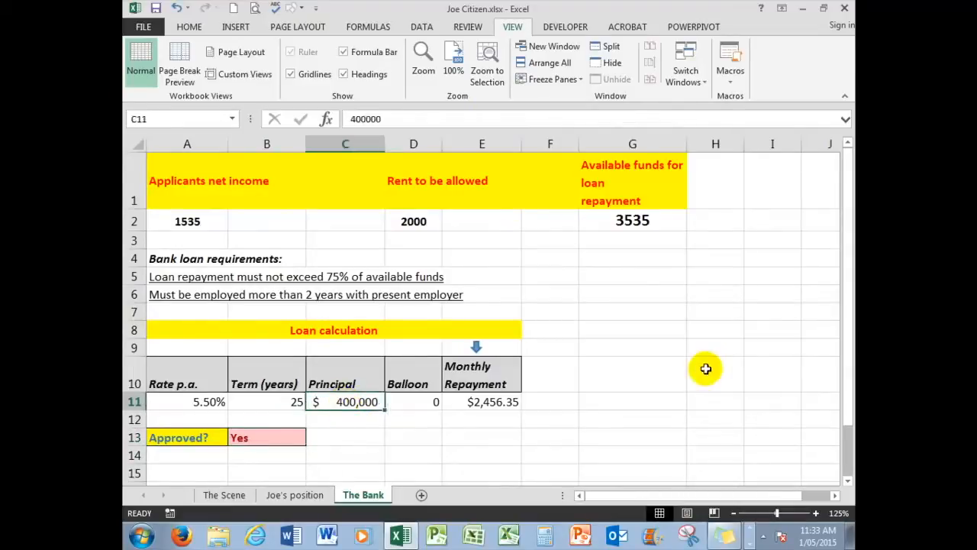
type("500000")
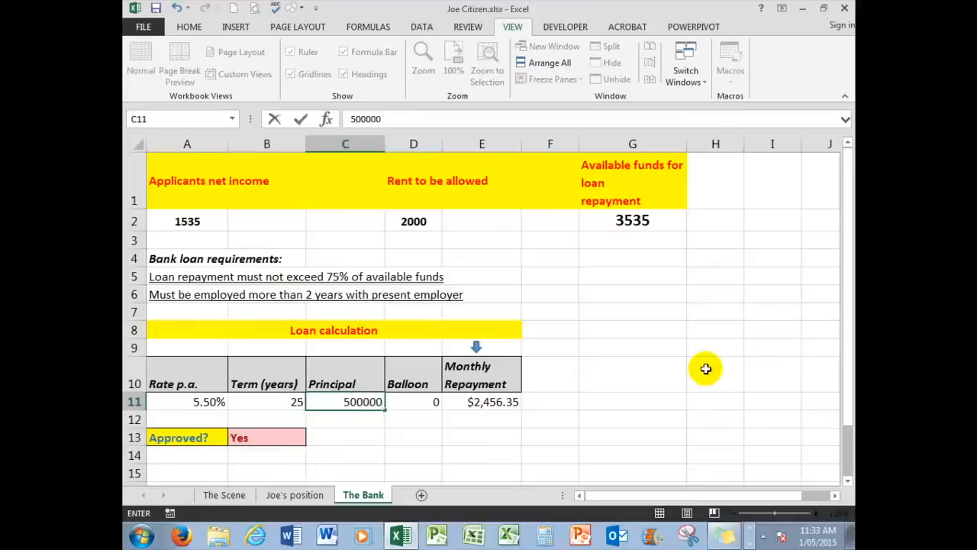
key("ctrl+Return")
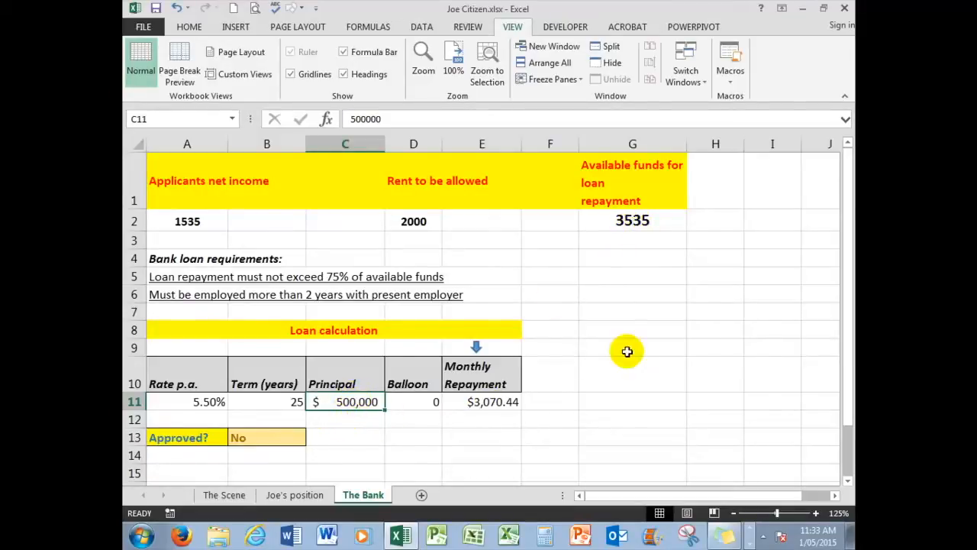
type("400000")
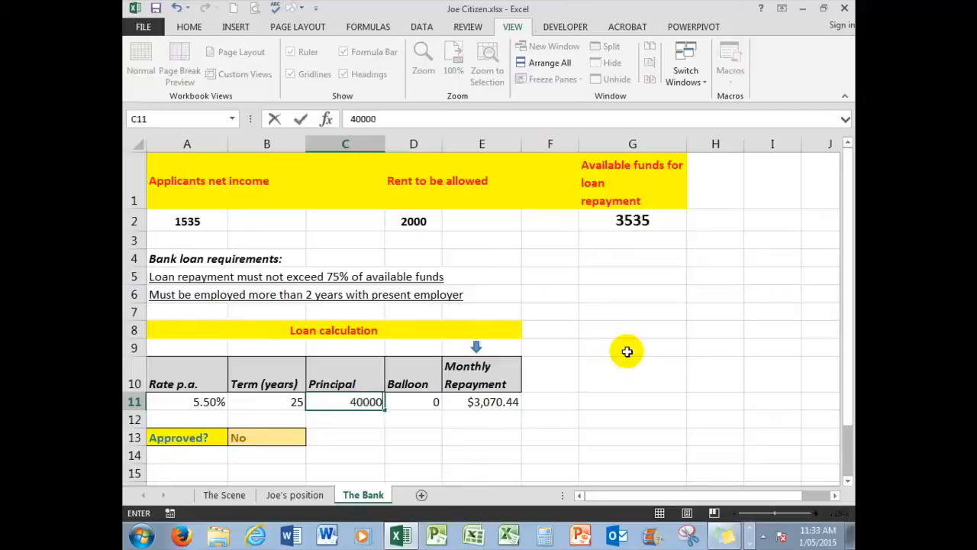
key("ctrl+Return")
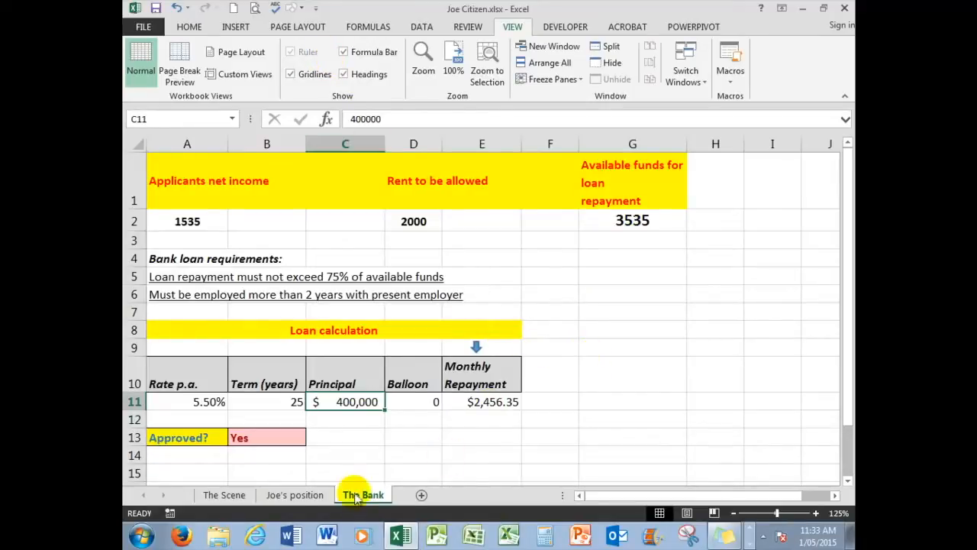
Step: Review The Scene sheet, the income and expenses sheet and the loan calculation on The Bank sheet
left_click(235, 495)
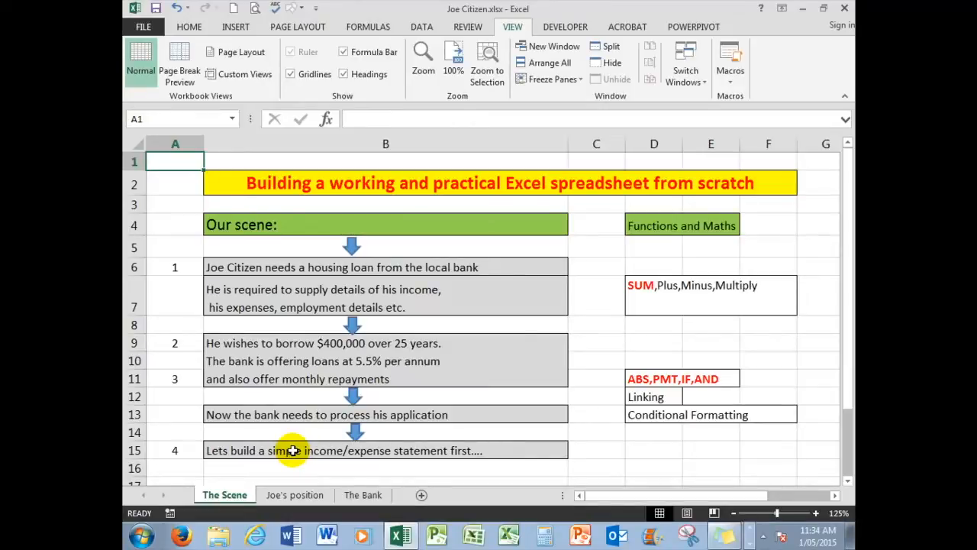
left_click(295, 495)
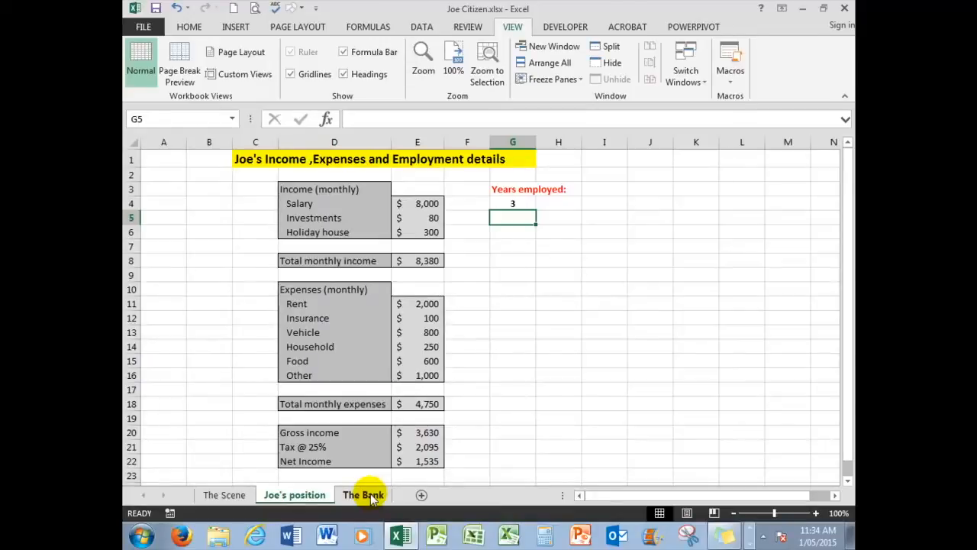
left_click(365, 495)
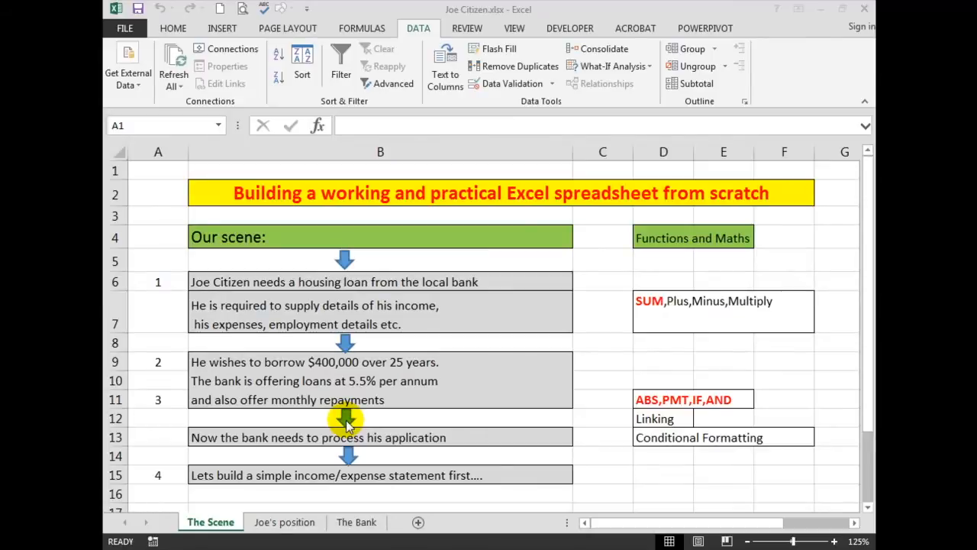
left_click(350, 523)
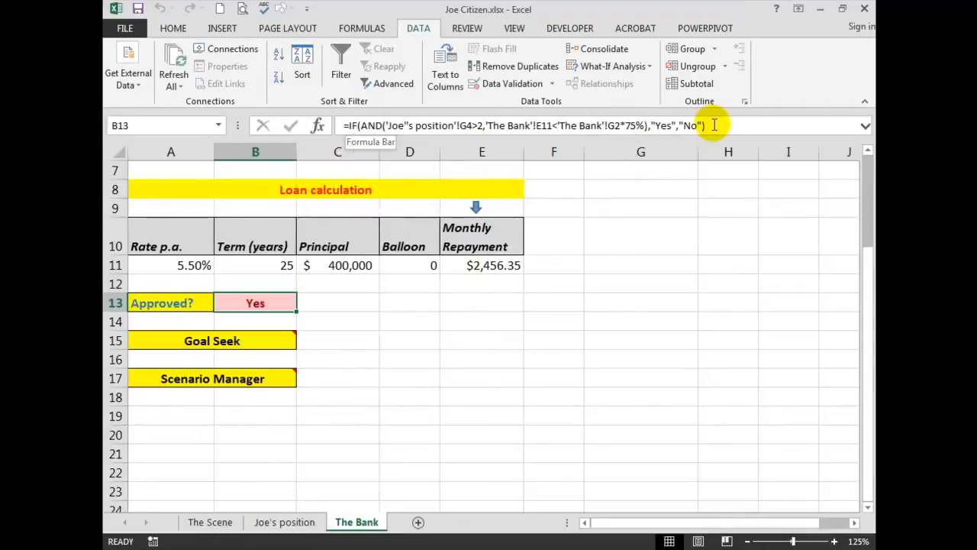
Step: Run Goal Seek to bring the monthly repayment in E11 to 2200 by changing the principal in C11, and discard the solution
mouse_move(229, 339)
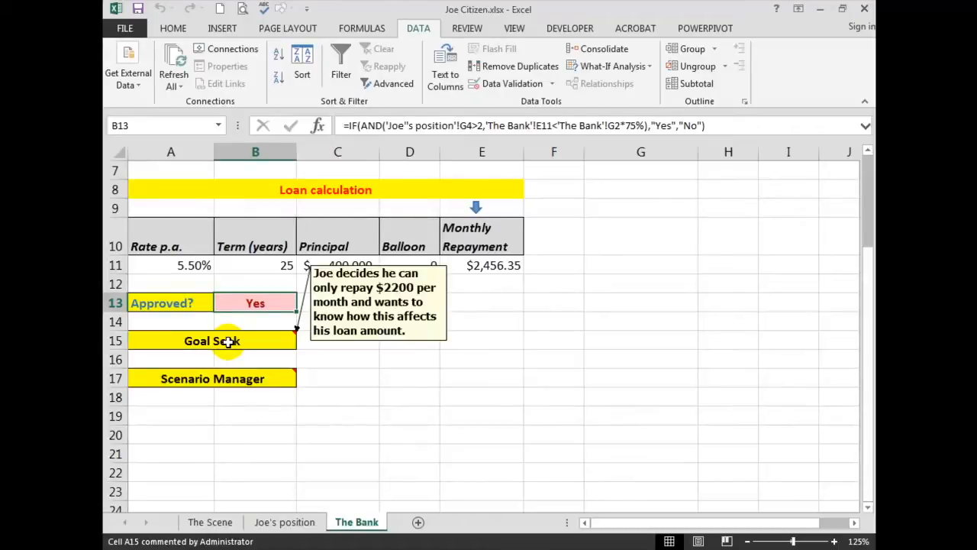
left_click(621, 69)
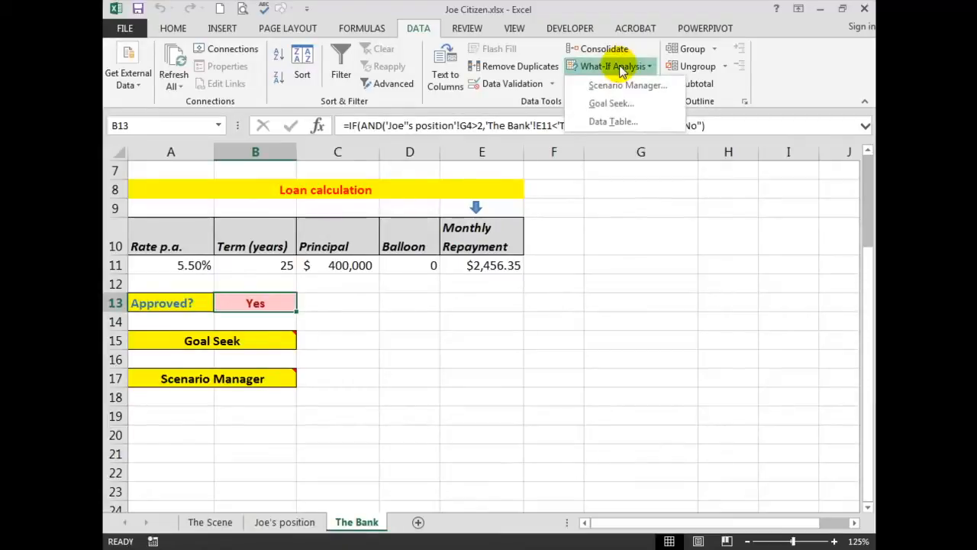
left_click(610, 104)
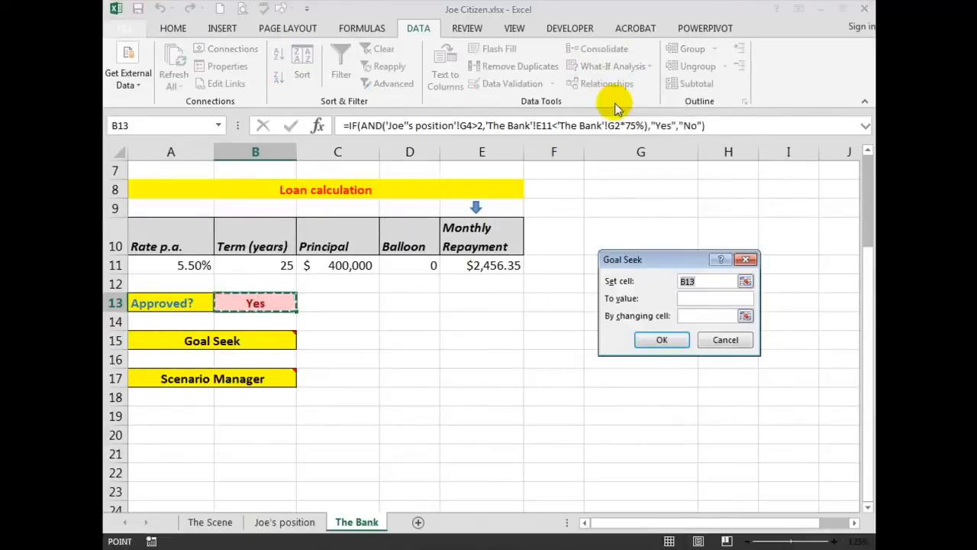
left_click(687, 281)
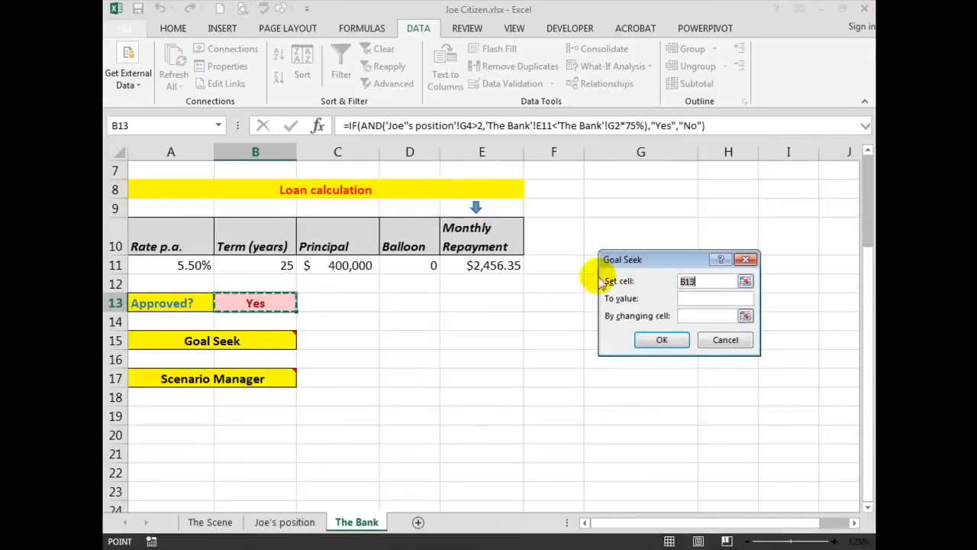
left_click(492, 266)
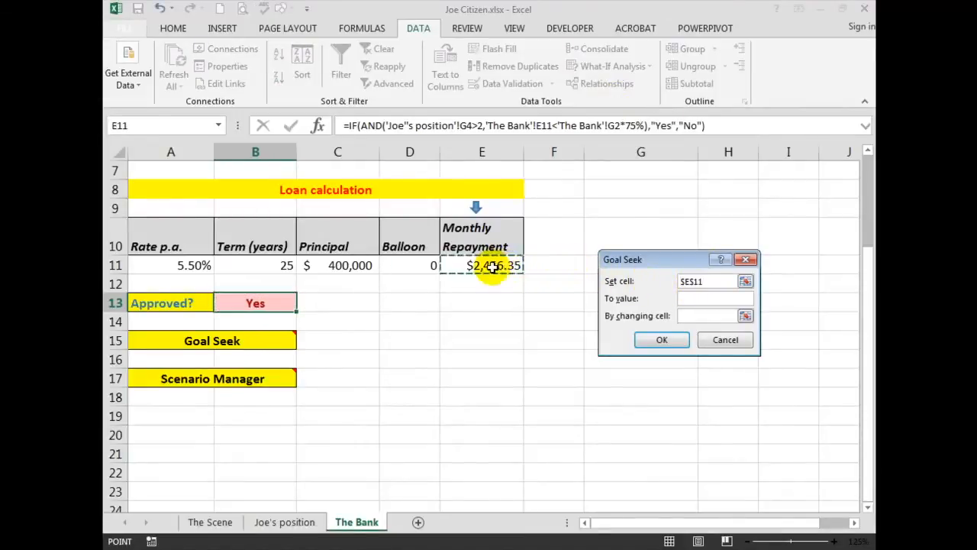
left_click(695, 298)
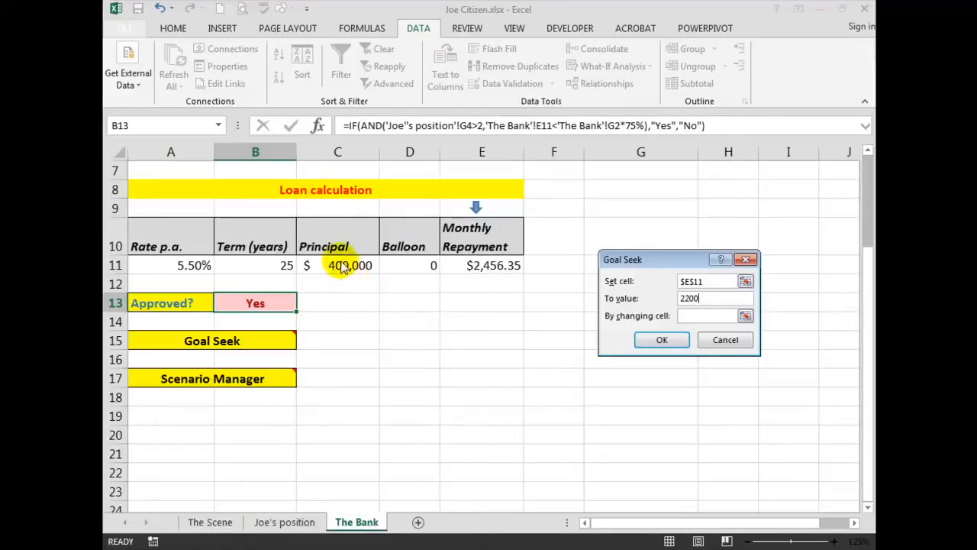
left_click(693, 314)
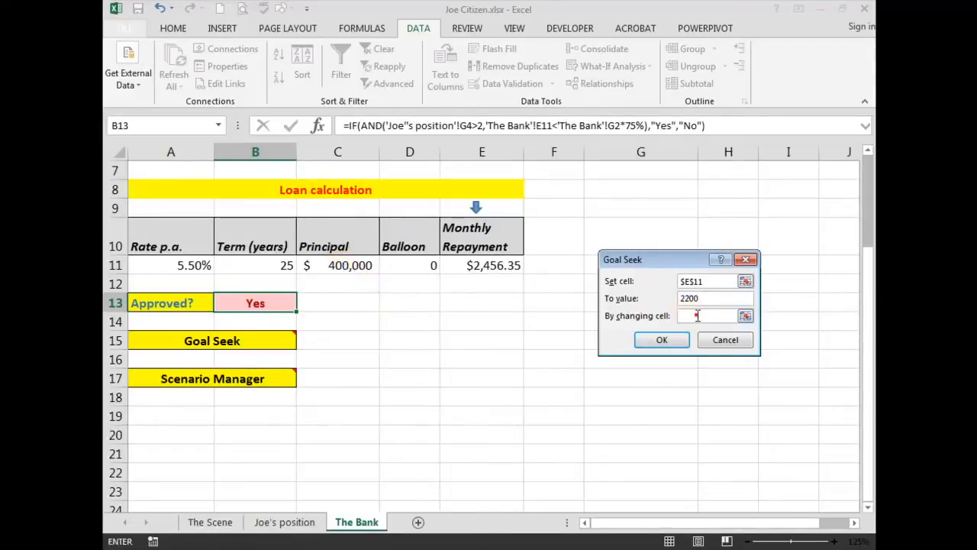
left_click(342, 266)
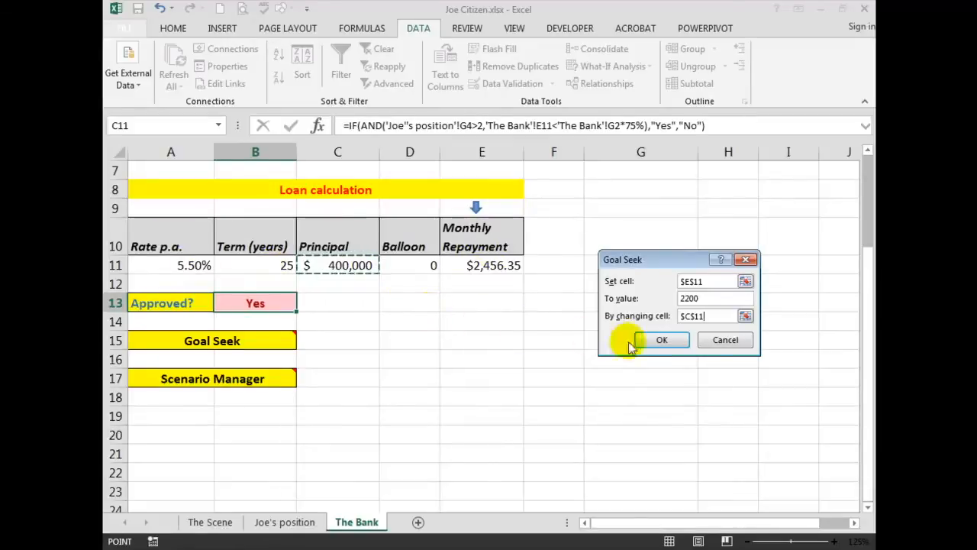
left_click(655, 341)
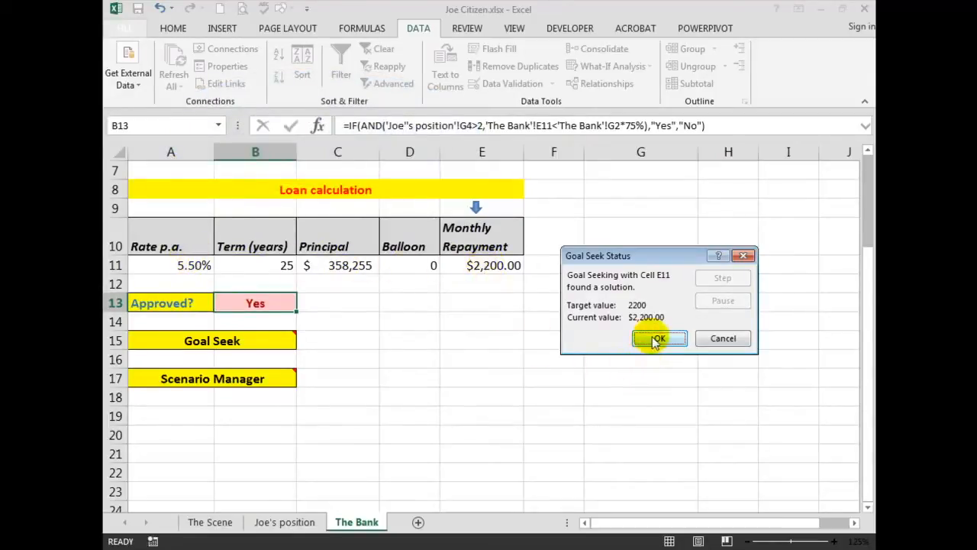
left_click(723, 339)
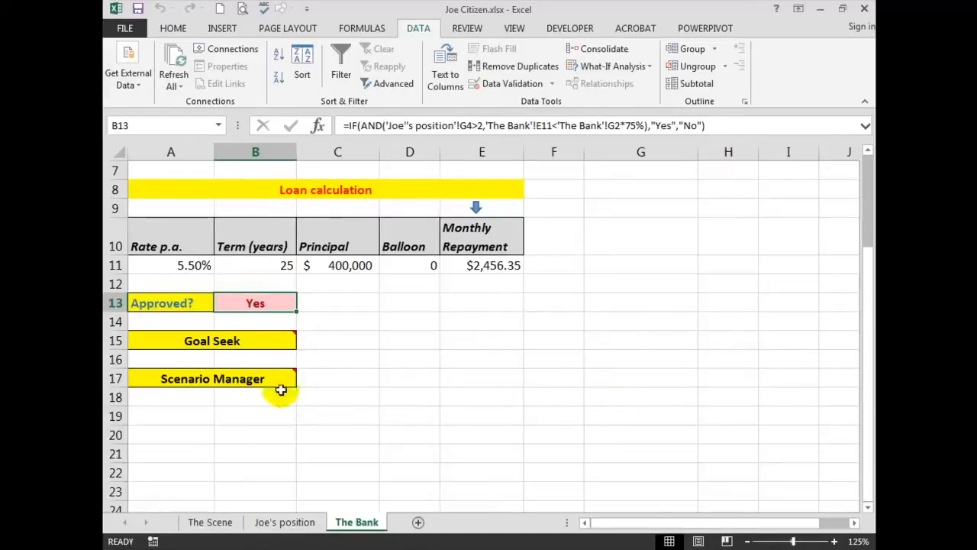
Step: Start a new scenario in Scenario Manager and name it "Term 20 Amount 410000"
mouse_move(232, 381)
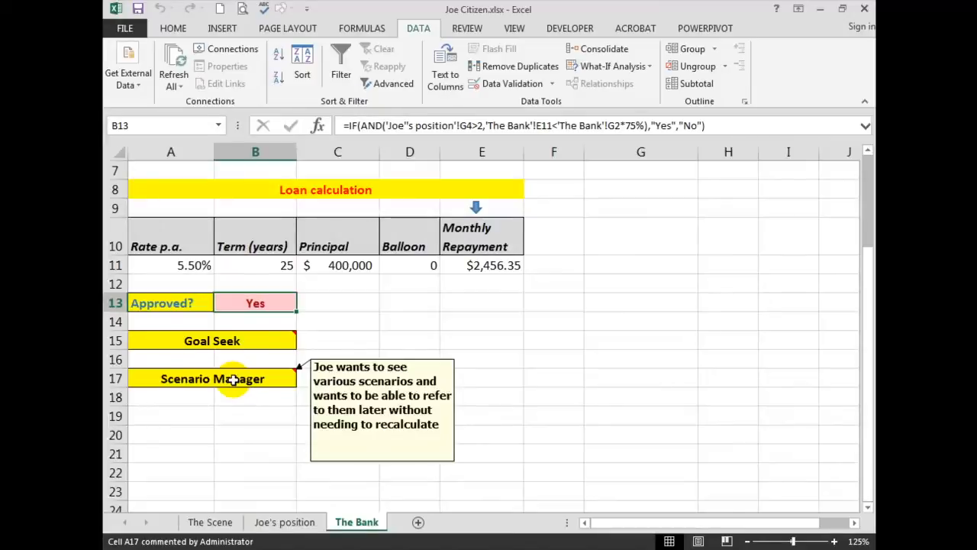
left_click(615, 66)
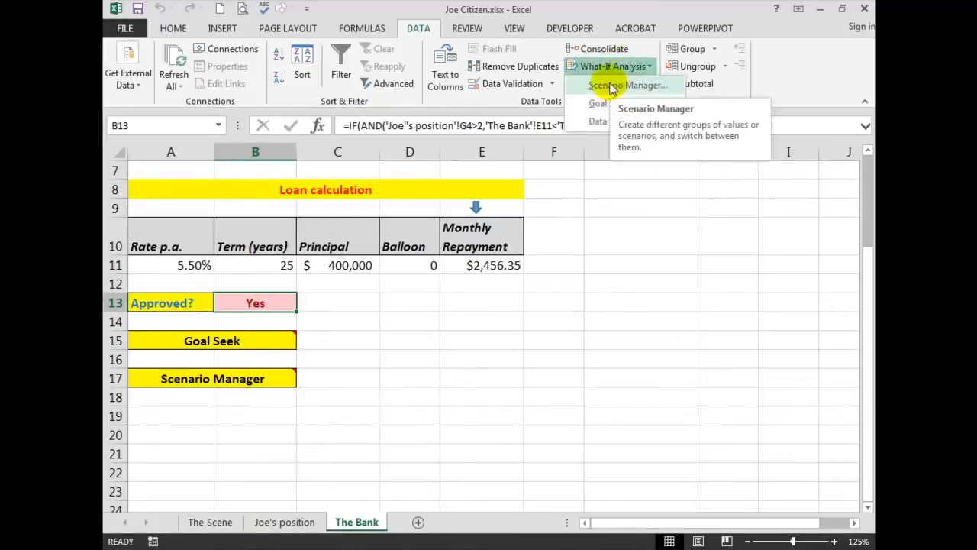
left_click(611, 86)
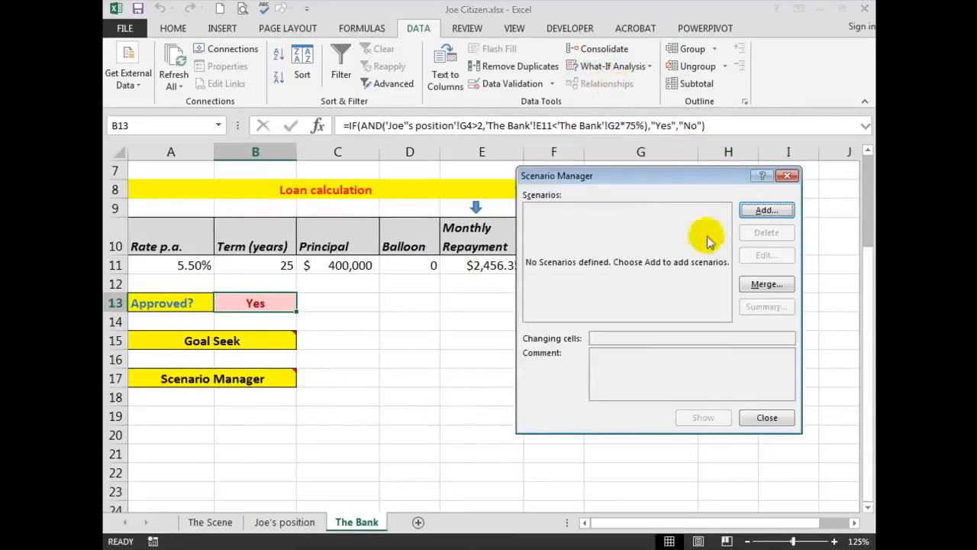
left_click(763, 213)
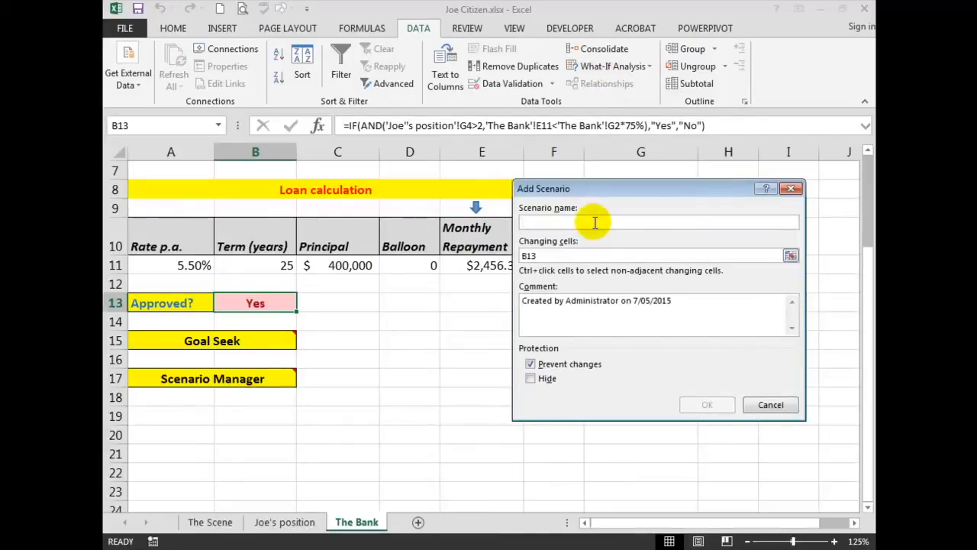
type("Term 20")
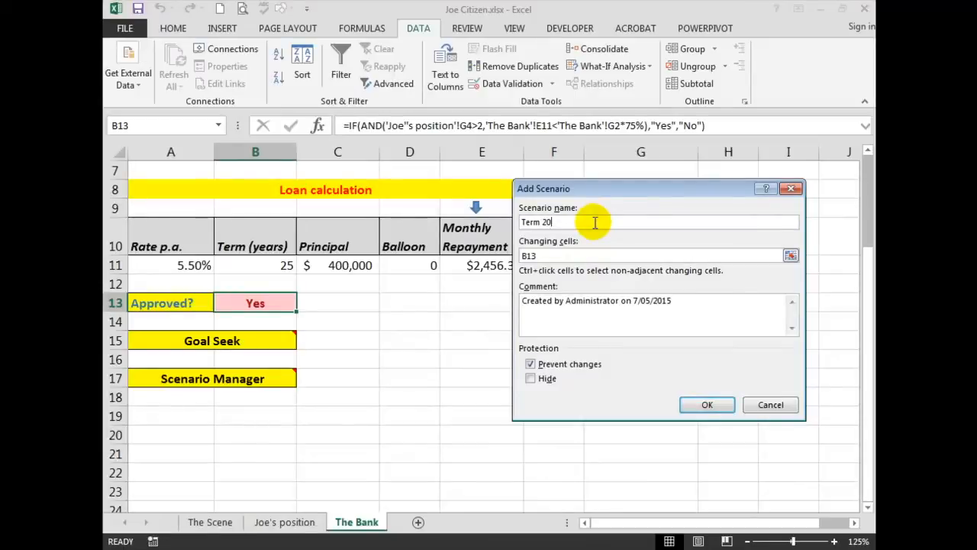
type("Amount 4")
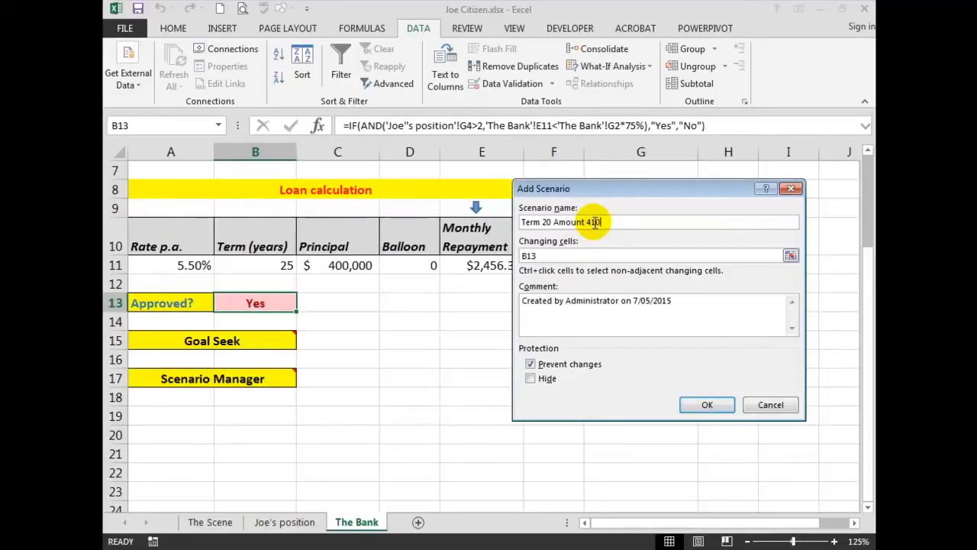
type("00000")
Step: Set the changing cells of the new scenario to the loan term in B11 and the principal in C11
left_click(539, 256)
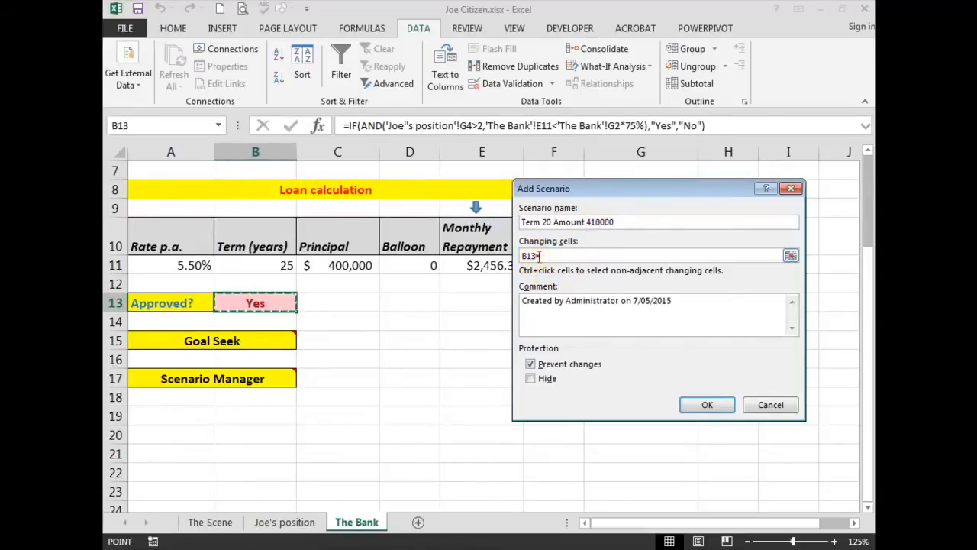
left_click_drag(539, 256, 511, 257)
left_click(273, 265)
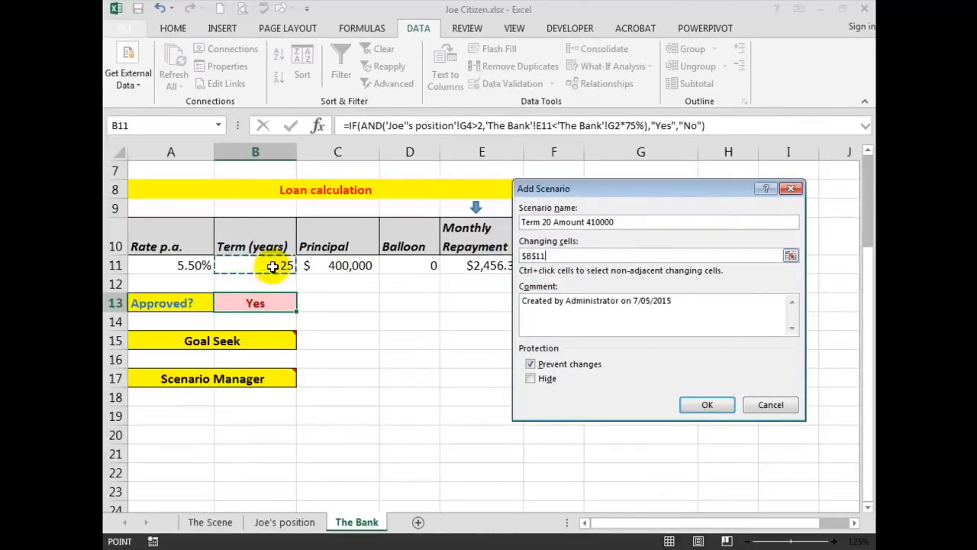
left_click(334, 265, "ctrl")
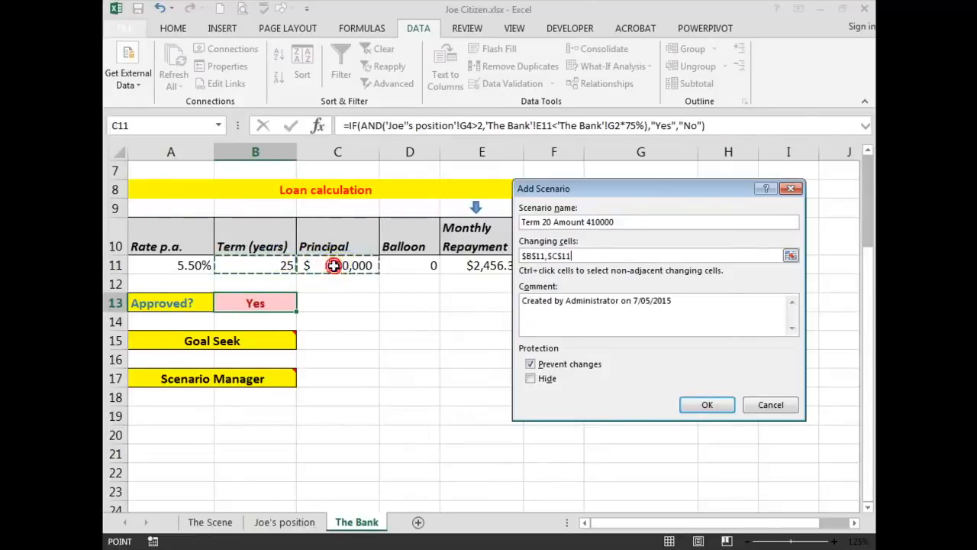
left_click(700, 405)
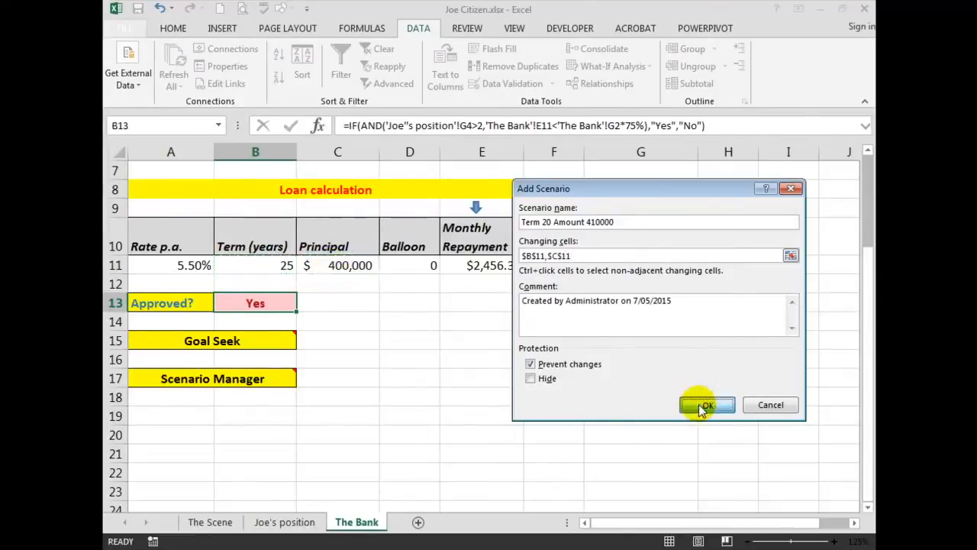
Step: Set the scenario values to 20 for the term in B11 and 410000 for the principal in C11
double_click(644, 288)
type("20")
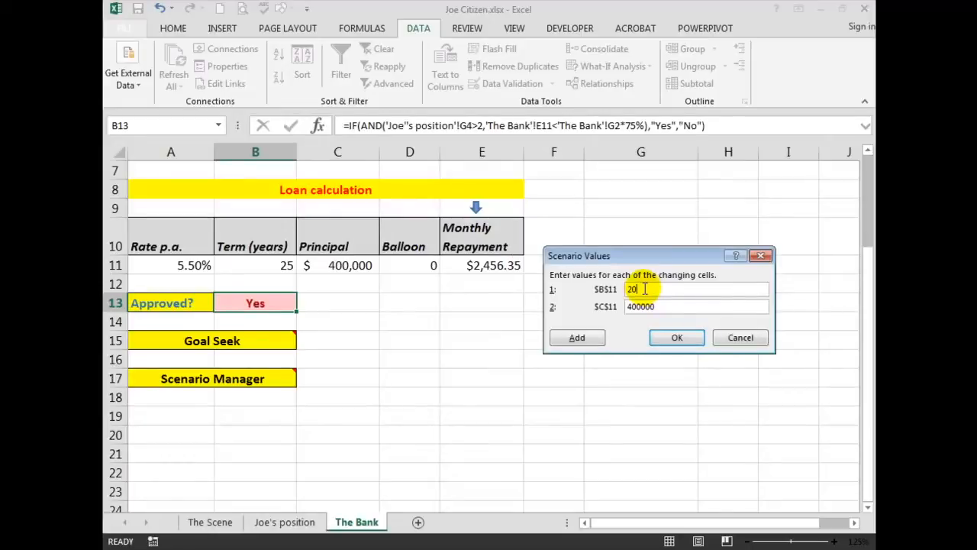
left_click(655, 307)
left_click_drag(656, 306, 625, 306)
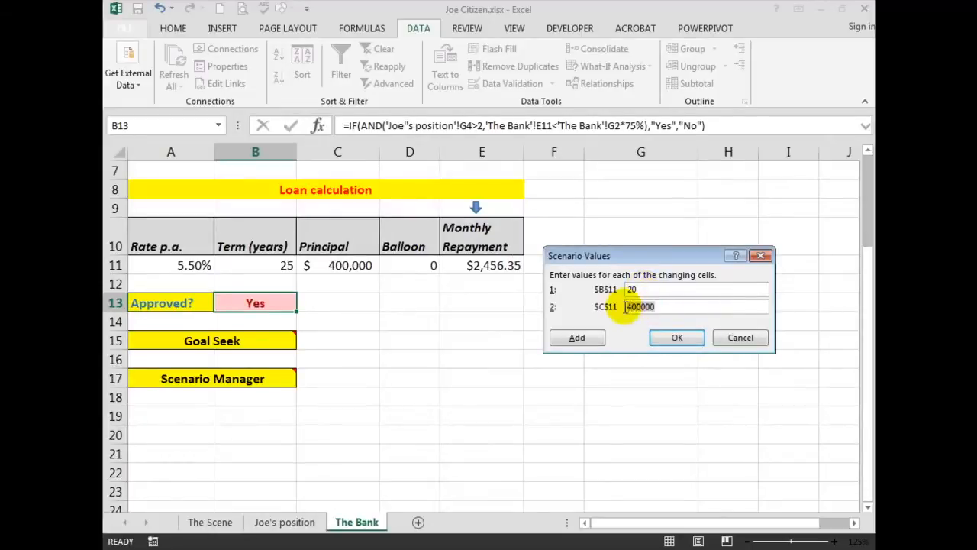
type("410")
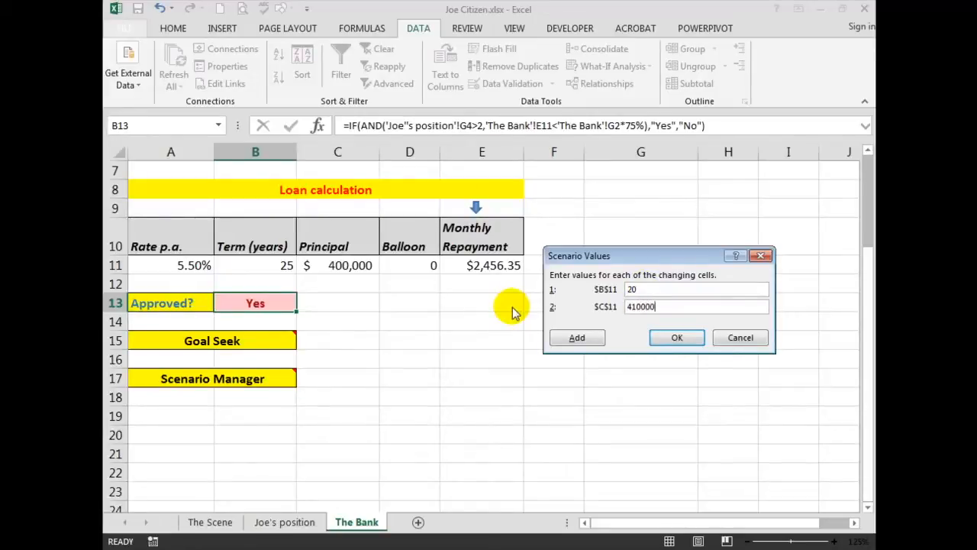
Step: Add a second scenario named "Term 30 450000" with B11 and C11 as its changing cells
left_click(579, 337)
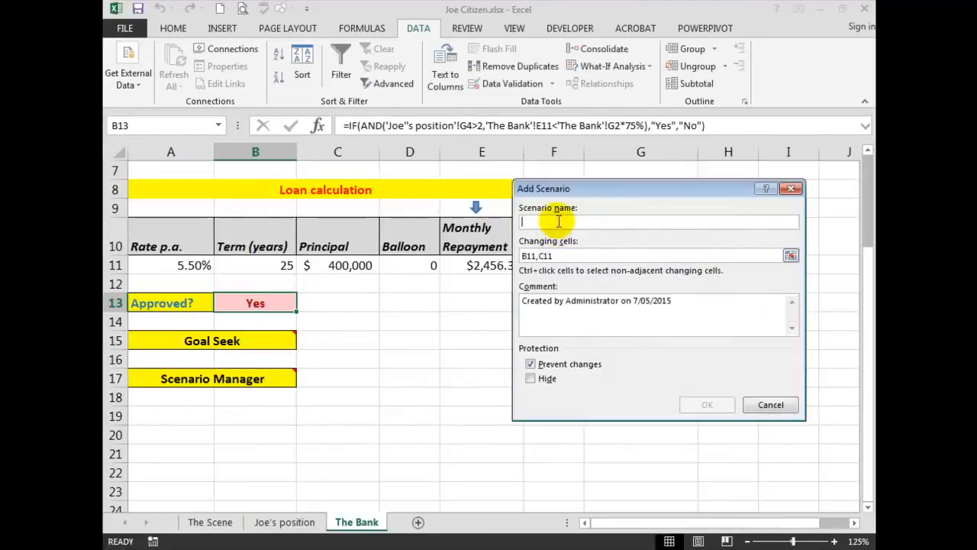
type("Ter")
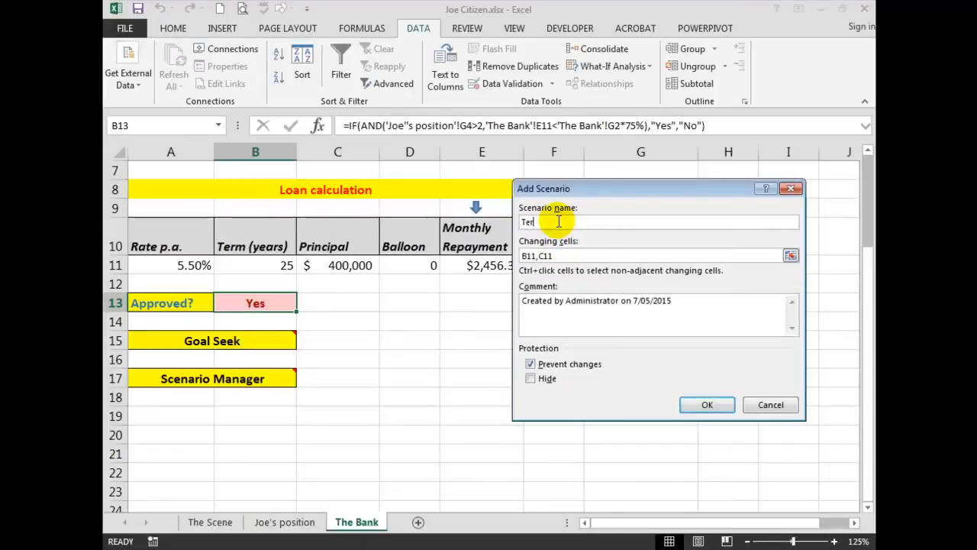
type("m 30")
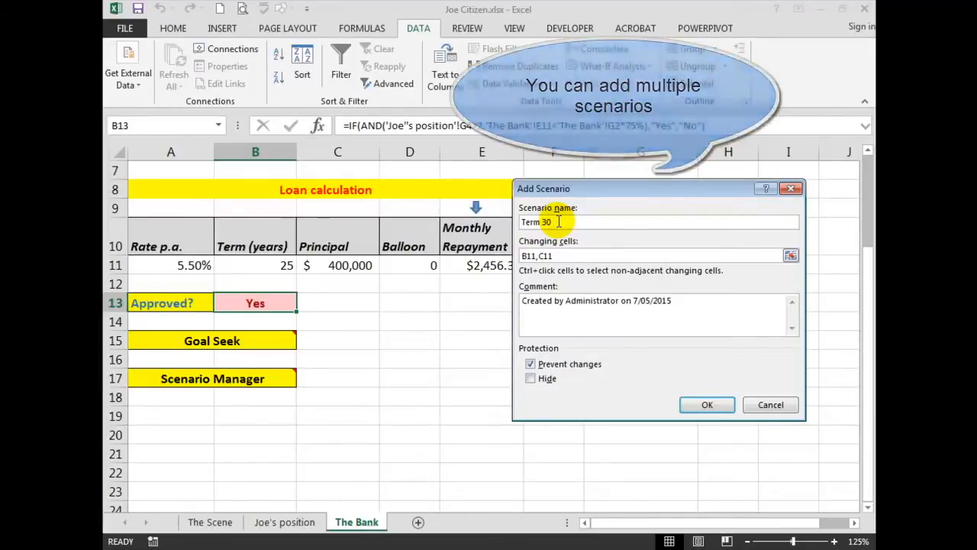
type("450000")
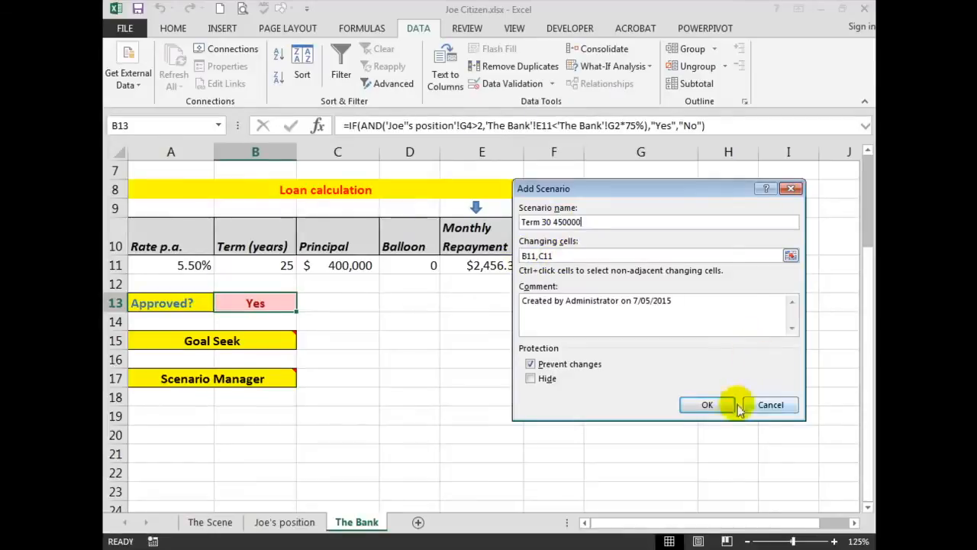
left_click(706, 406)
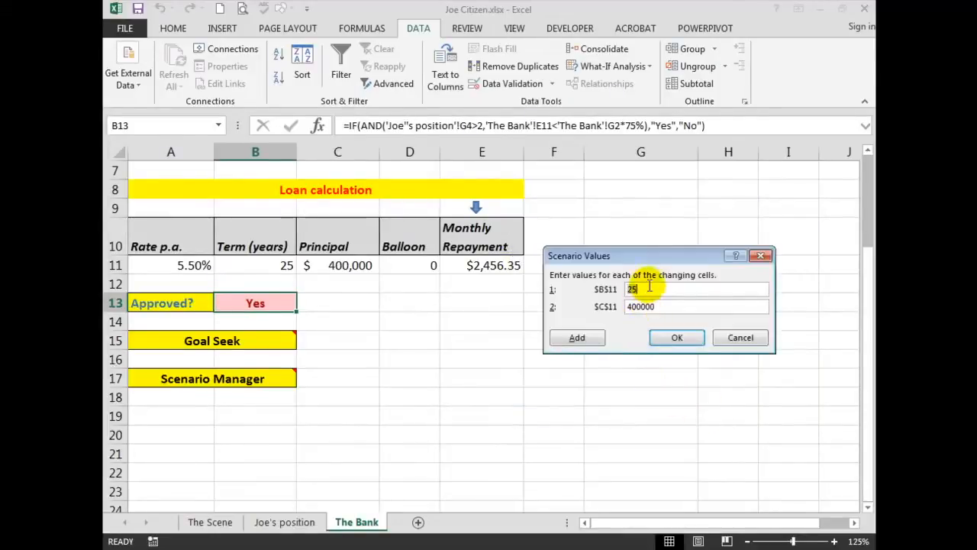
Step: Set the second scenario's values to 30 for B11 and 450000 for C11, and save it
type("30")
key("Tab")
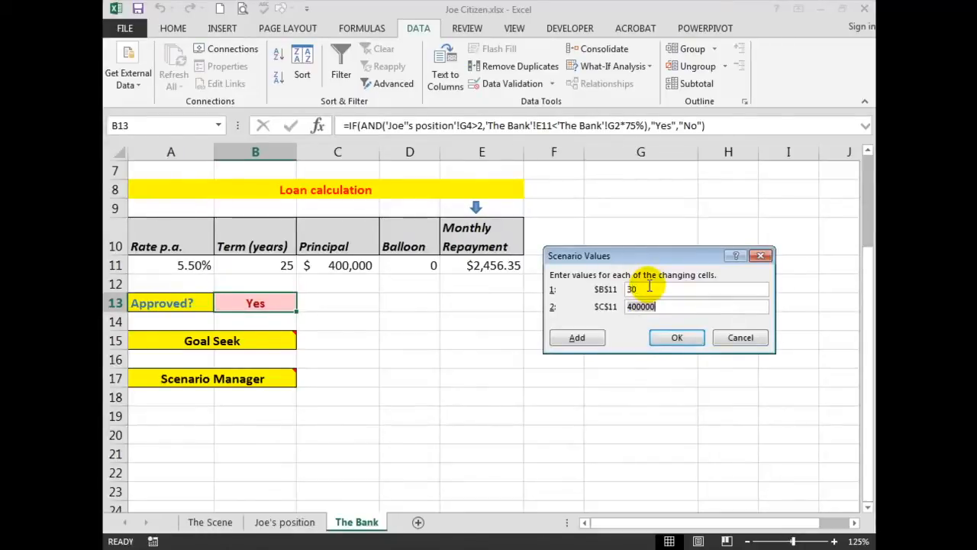
type("450000")
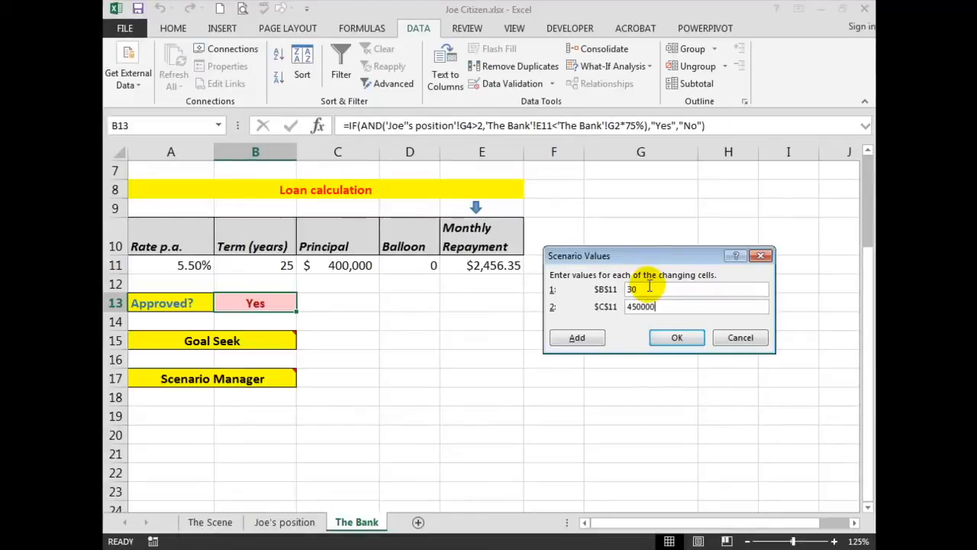
left_click(665, 337)
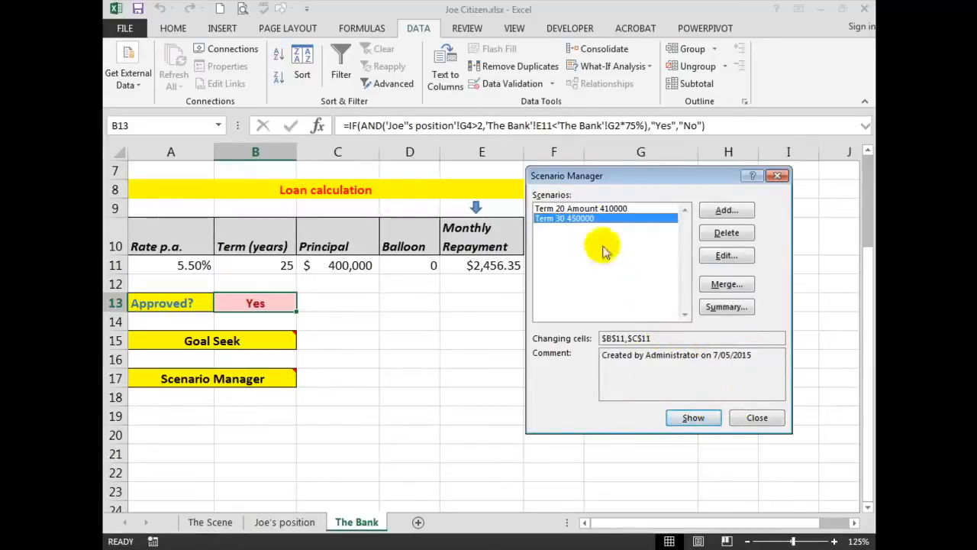
Step: Apply the "Term 20 Amount 410000" scenario to the loan calculation, followed by the "Term 30 450000" scenario
left_click(581, 209)
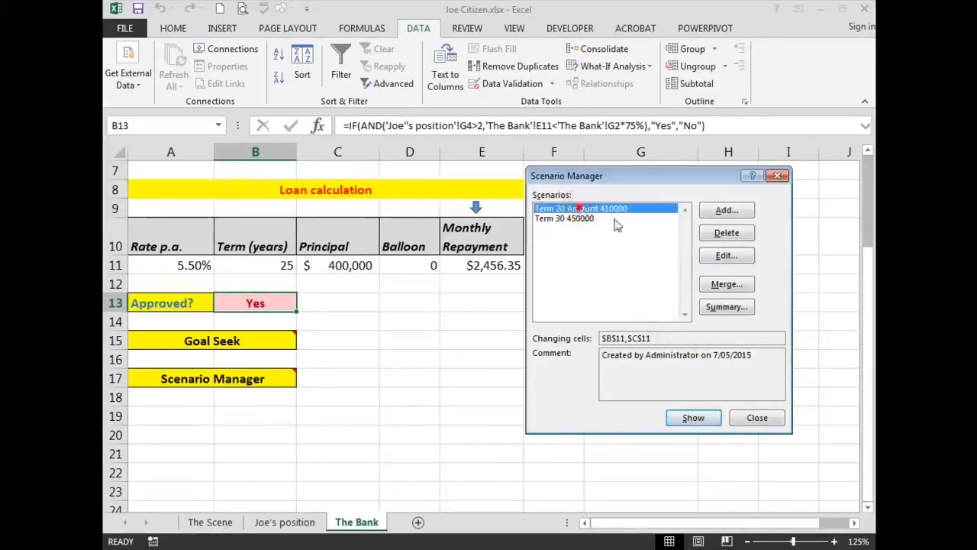
left_click(686, 420)
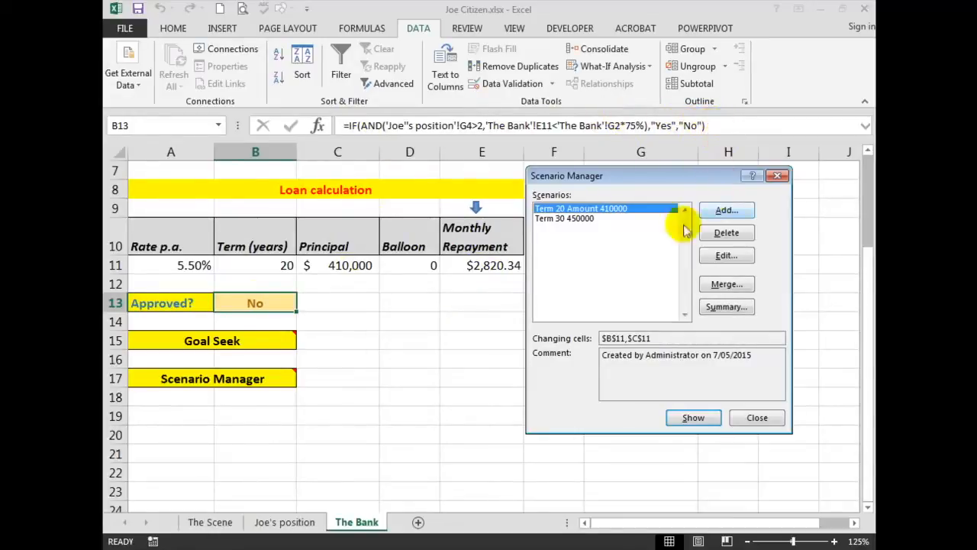
left_click(562, 219)
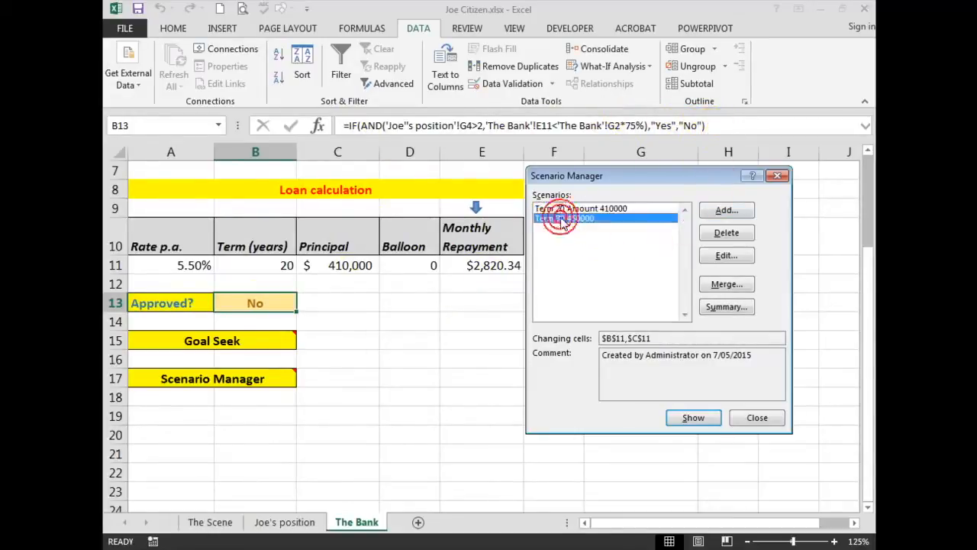
left_click(691, 420)
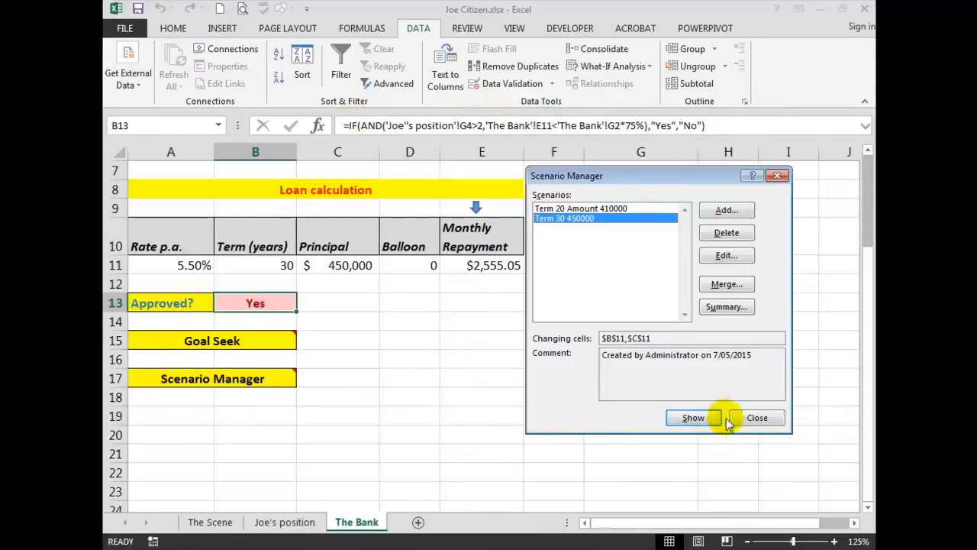
Step: Generate a scenario summary report with the monthly repayment in E11 as the result cell
left_click(725, 306)
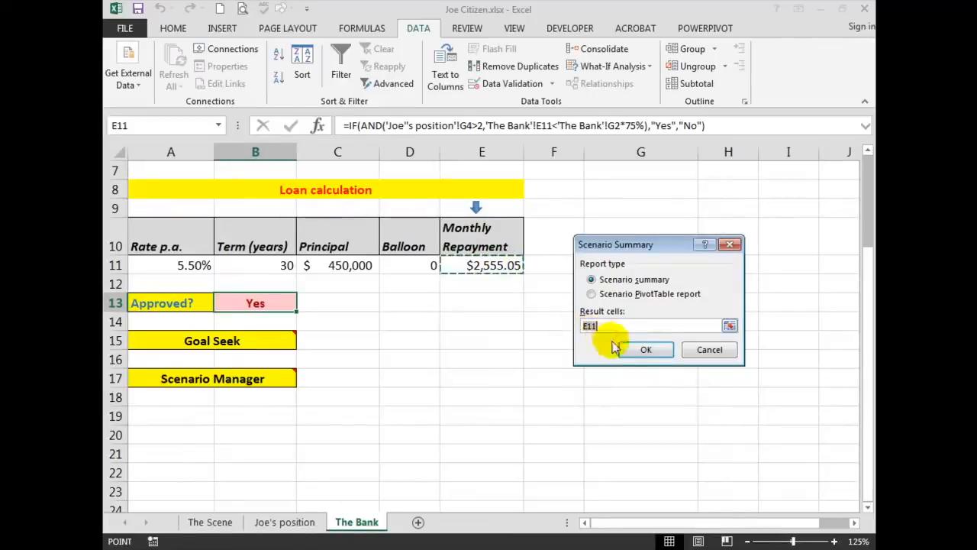
left_click(640, 349)
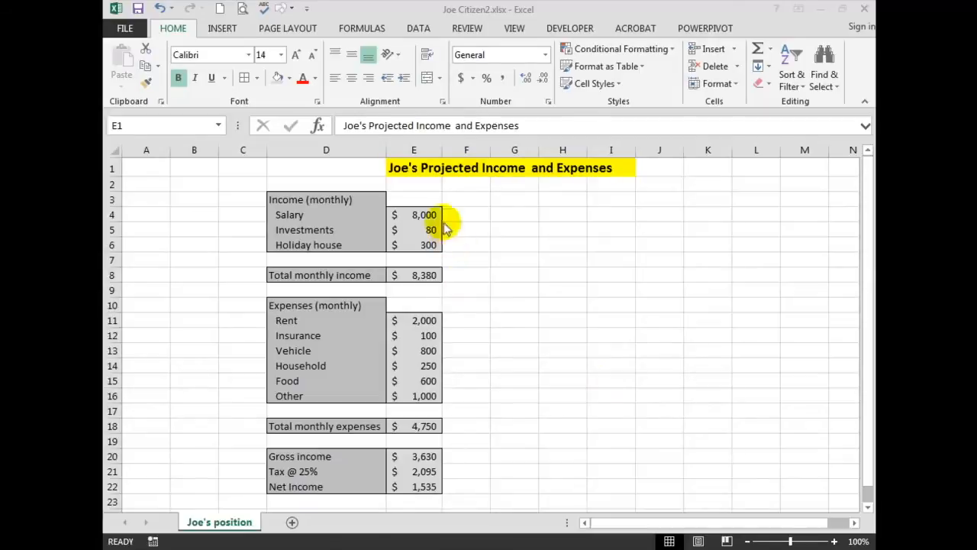
Step: Enter January in E3 of the projected income and expenses sheet and fill the month series across to June in J3
key("F2")
left_click(408, 197)
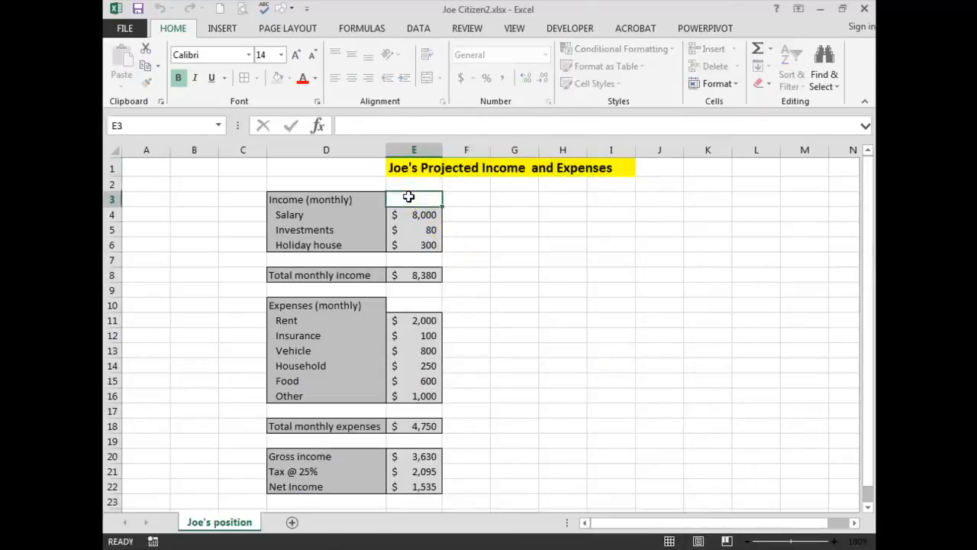
type("J")
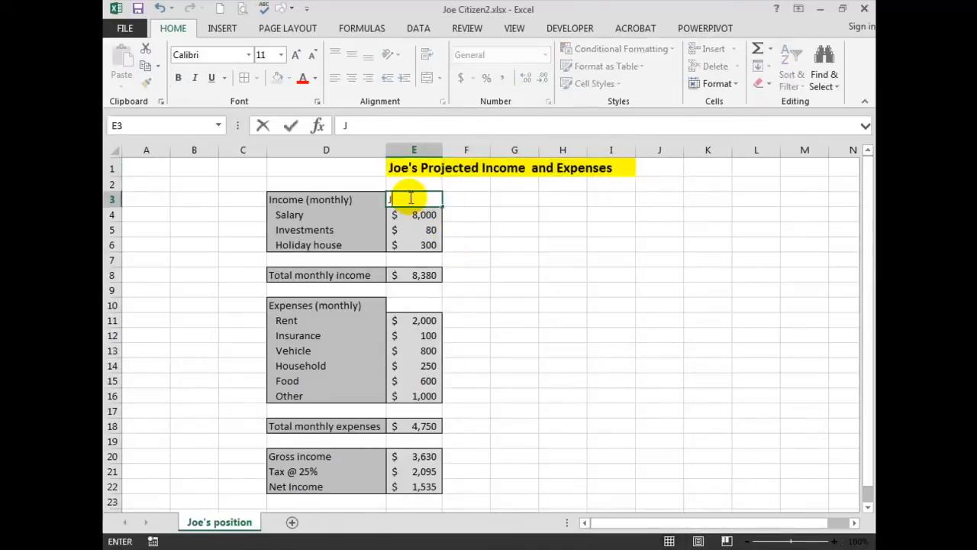
type("anuary")
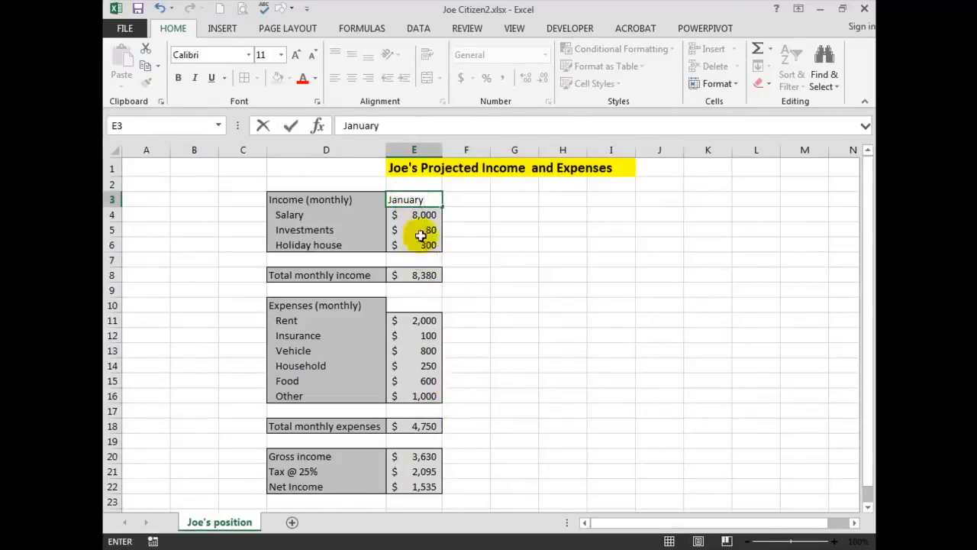
left_click_drag(441, 205, 673, 211)
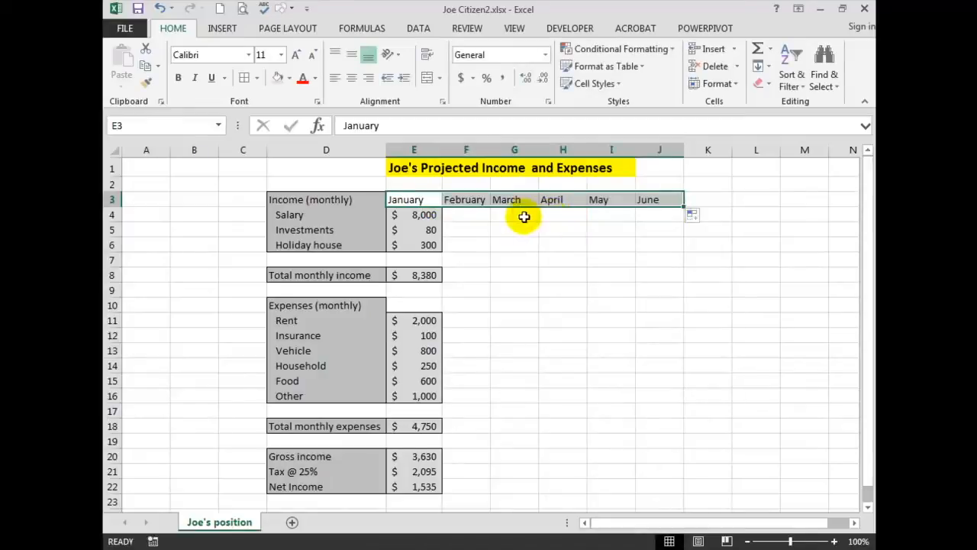
Step: Fill the January income, expense and net income figures in E4:E22 across to the June column J
left_click(422, 199)
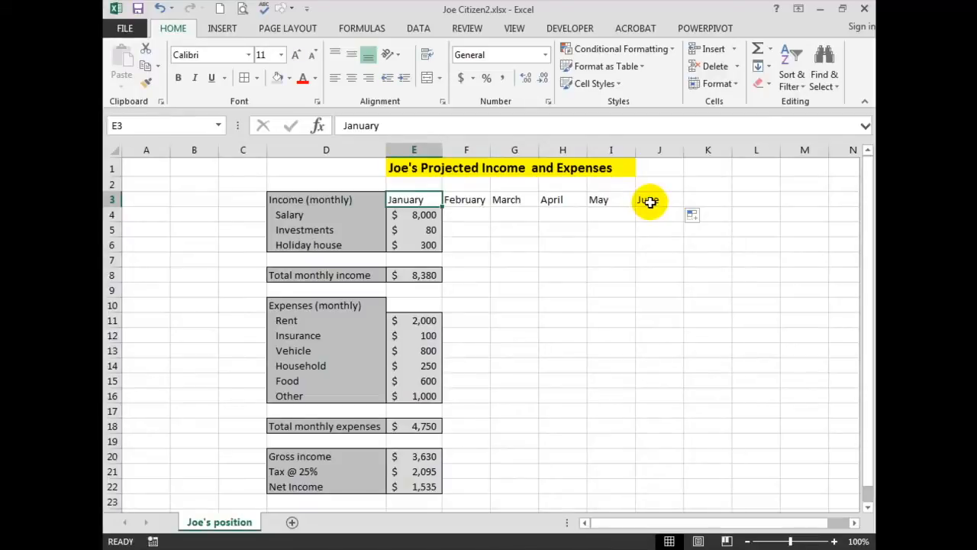
left_click_drag(415, 215, 421, 484)
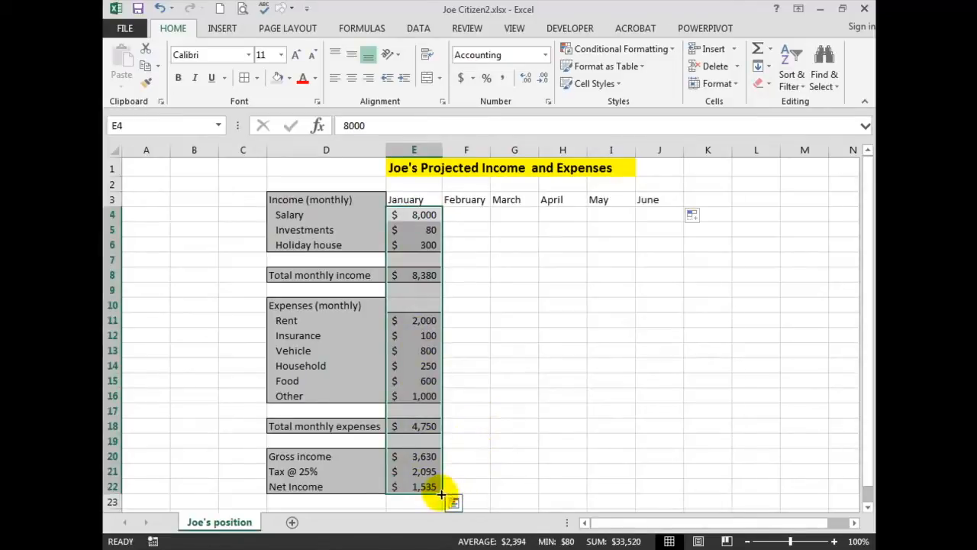
left_click_drag(443, 494, 676, 512)
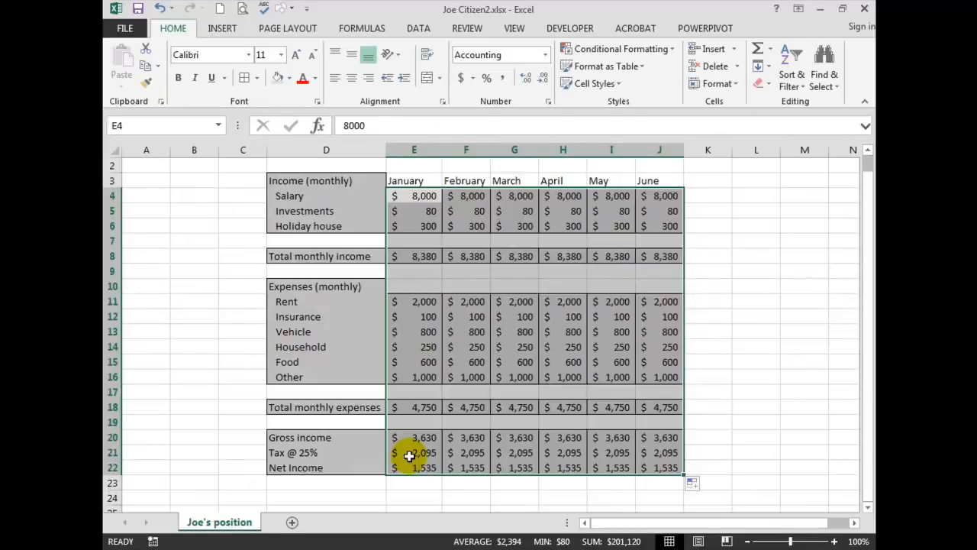
Step: Set the projected salary to 7800 for February in F4 and 8550 for April in H4
left_click(471, 195)
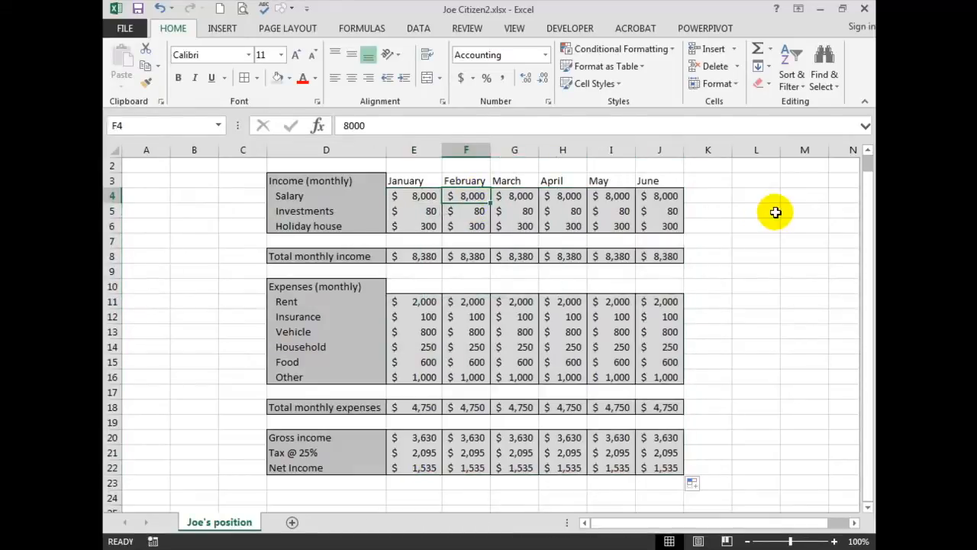
type("7800")
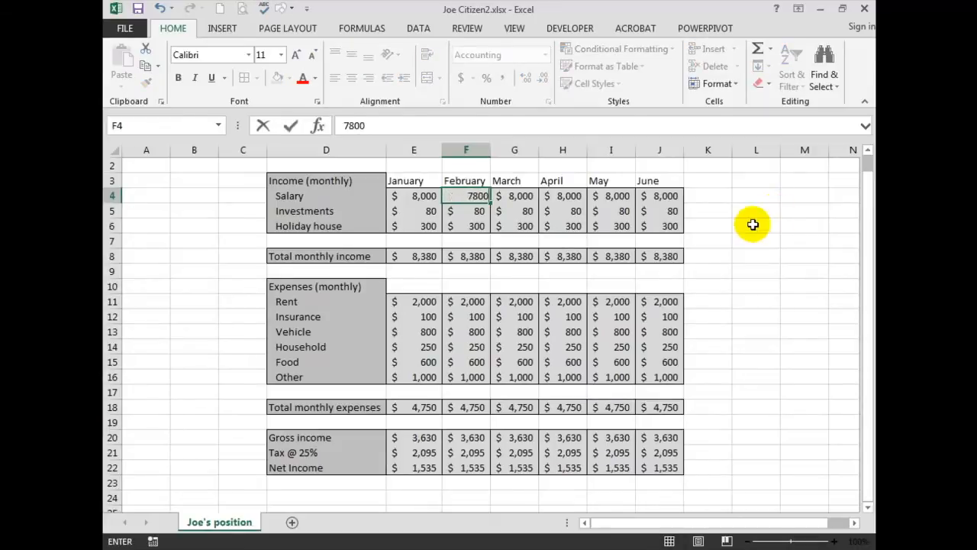
left_click(562, 196)
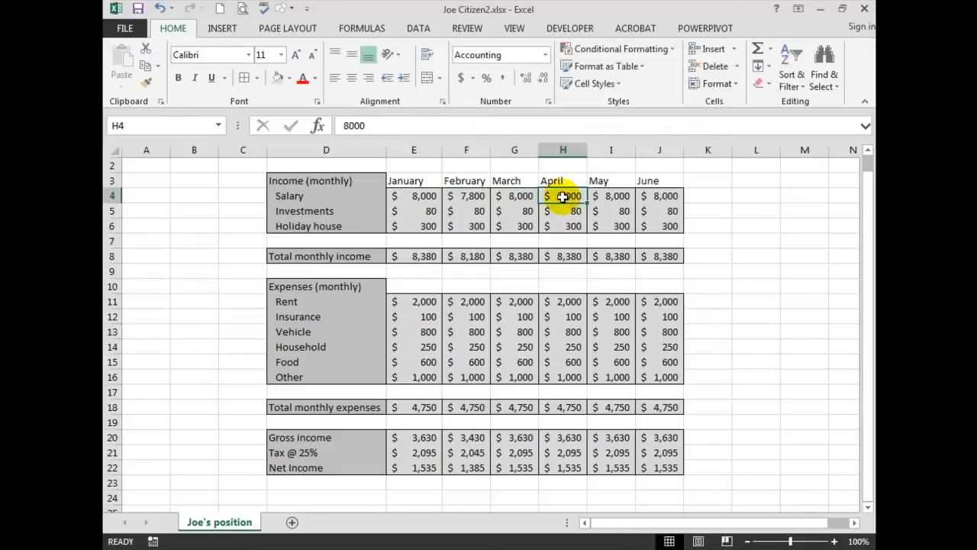
type("855")
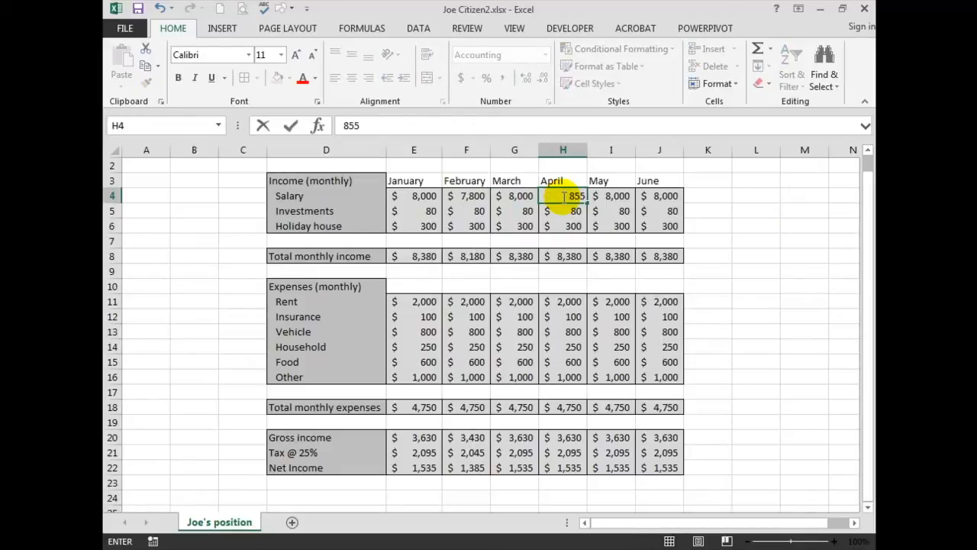
type("0")
key("Return")
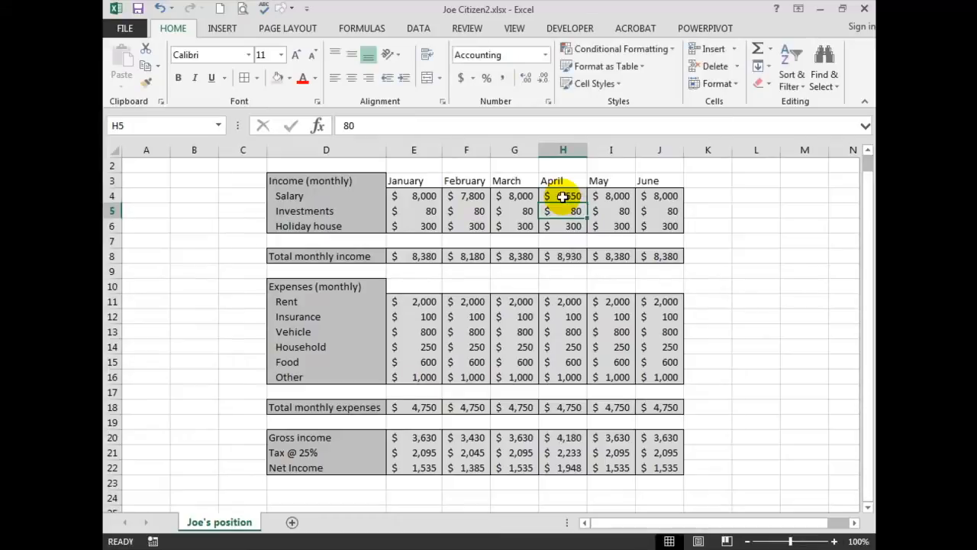
Step: Set the projected salary to 7900 for May in I4 and 8100 for June in J4
left_click(616, 197)
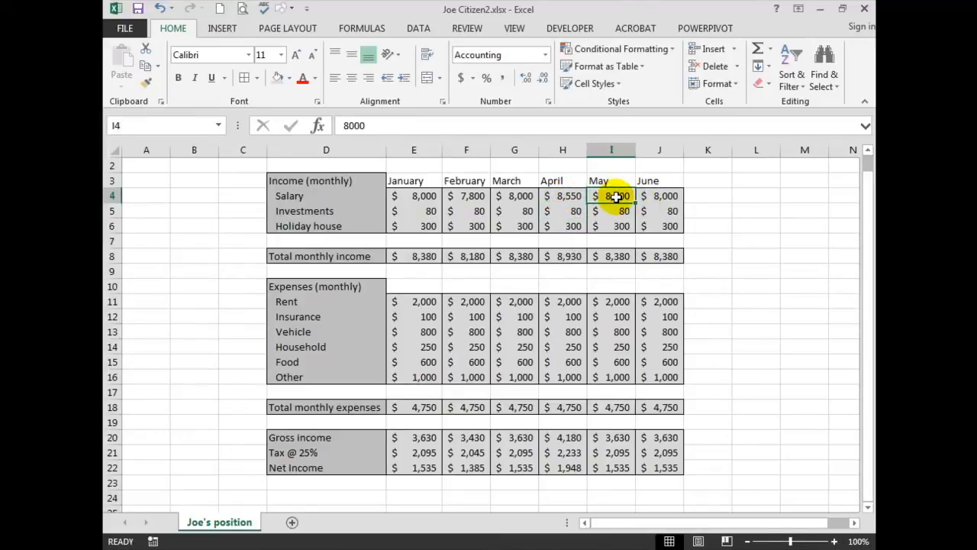
type("7900")
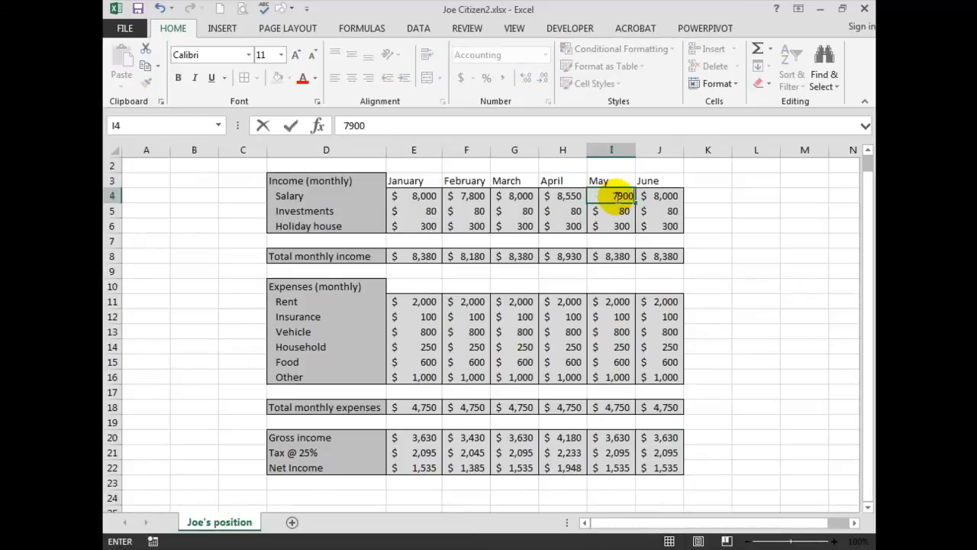
key("Tab")
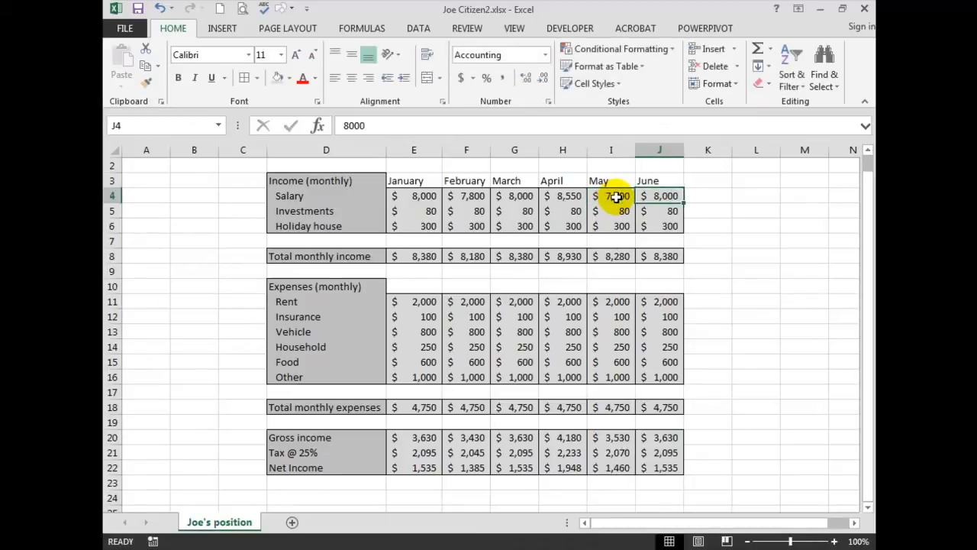
type("8100")
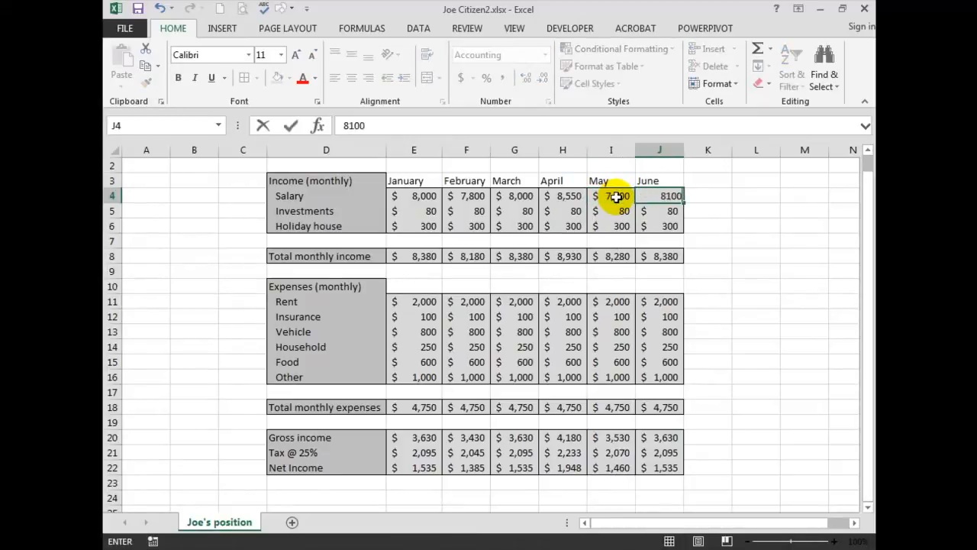
left_click(737, 223)
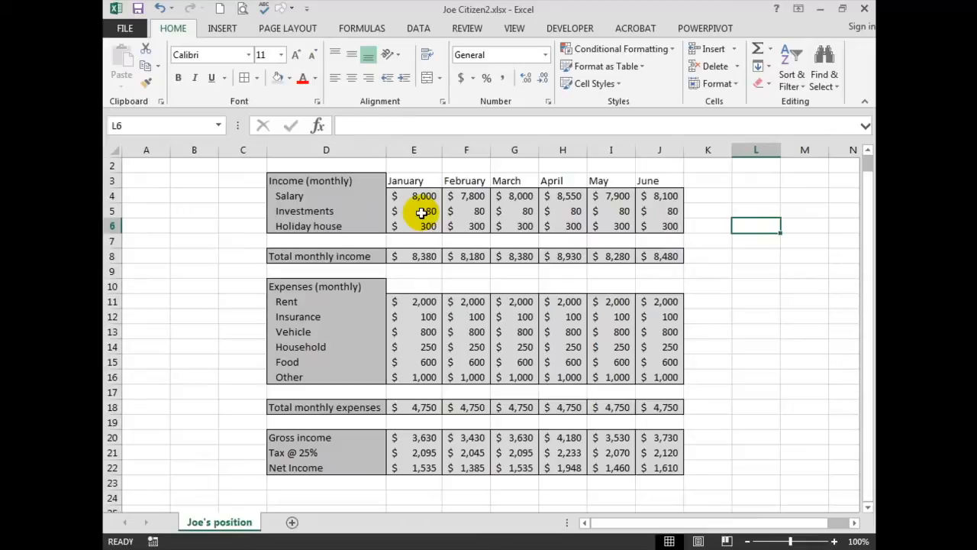
Step: Set the investments income to 78 for February in F5 and 90 for April in H5, and check April's total income formula
double_click(471, 212)
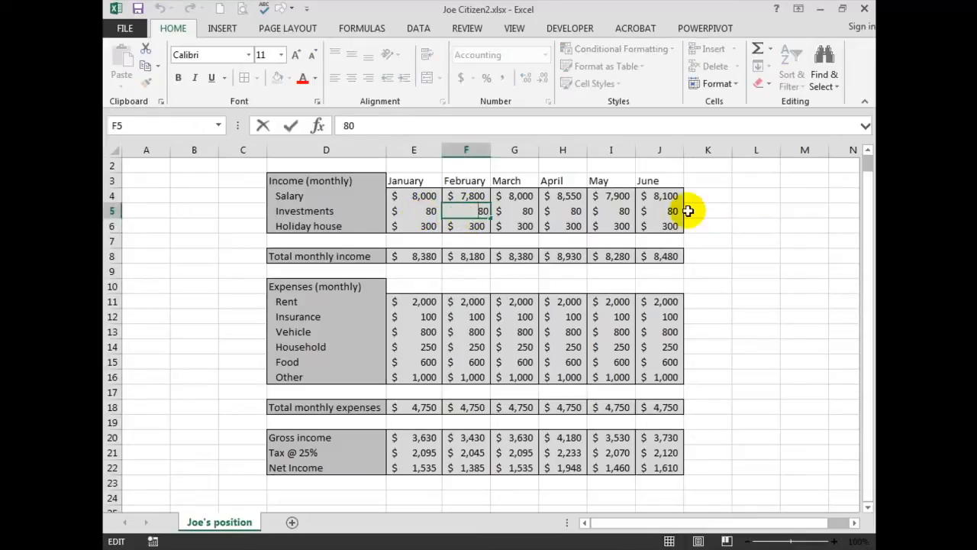
type("78")
key("BackSpace")
key("Delete")
key("Return")
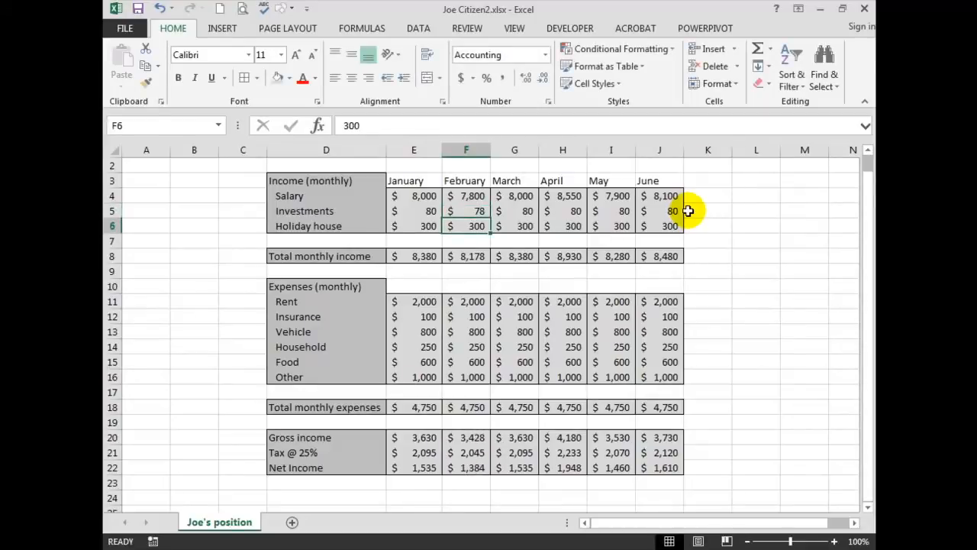
left_click(566, 211)
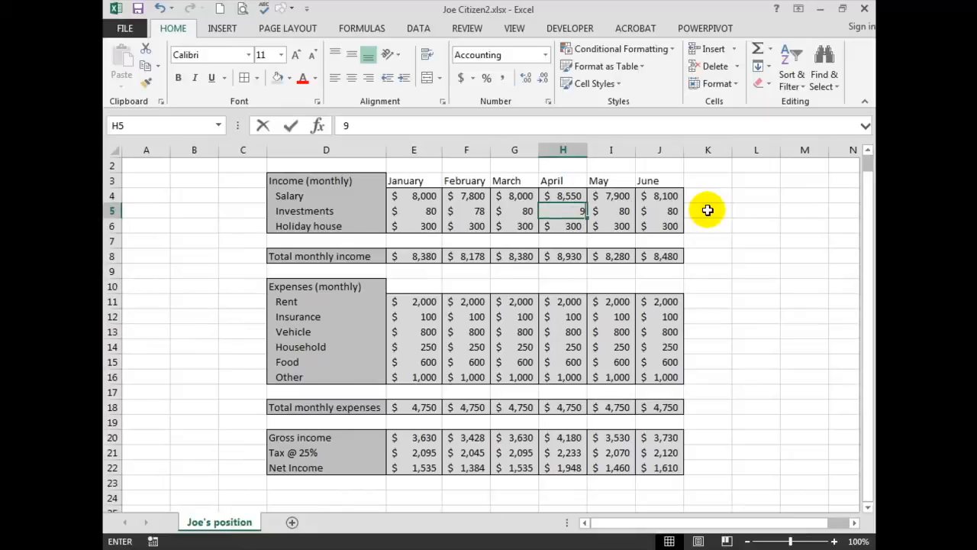
type("90")
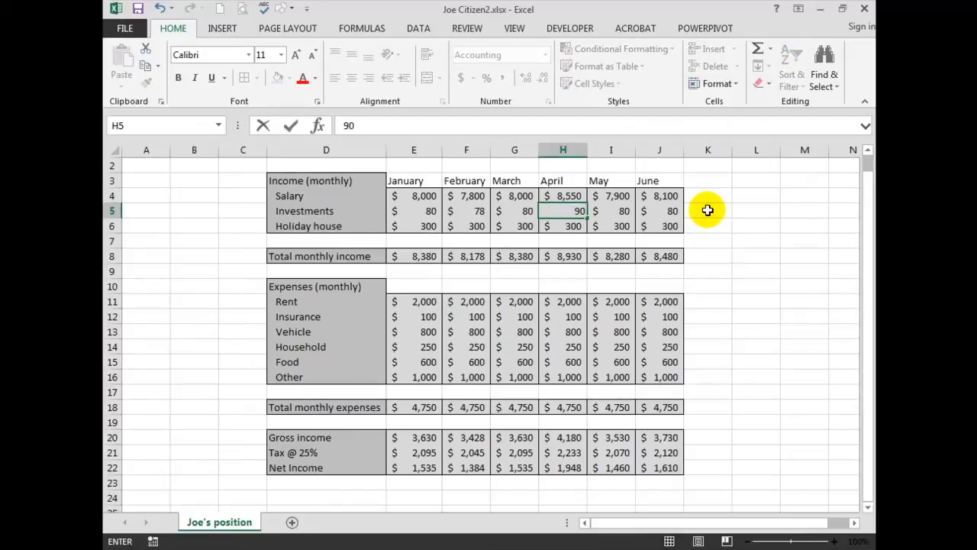
key("Return")
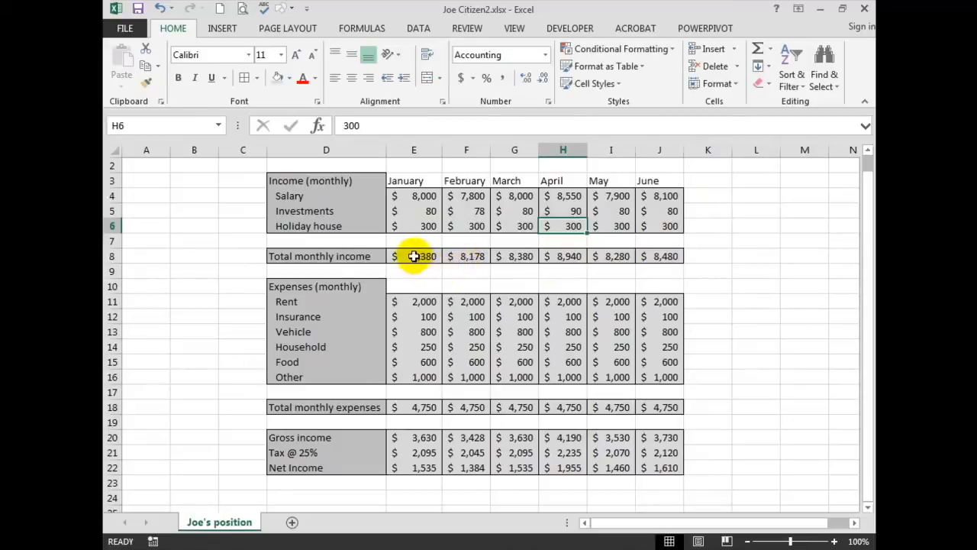
left_click(574, 257)
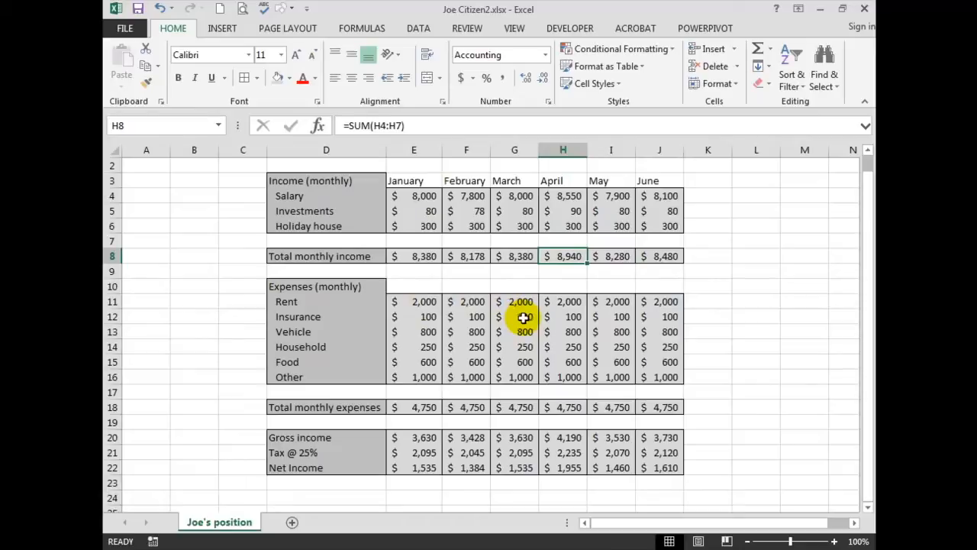
Step: Set the March insurance expense in G12 to 230 and fill it across to June in J12
left_click(524, 317)
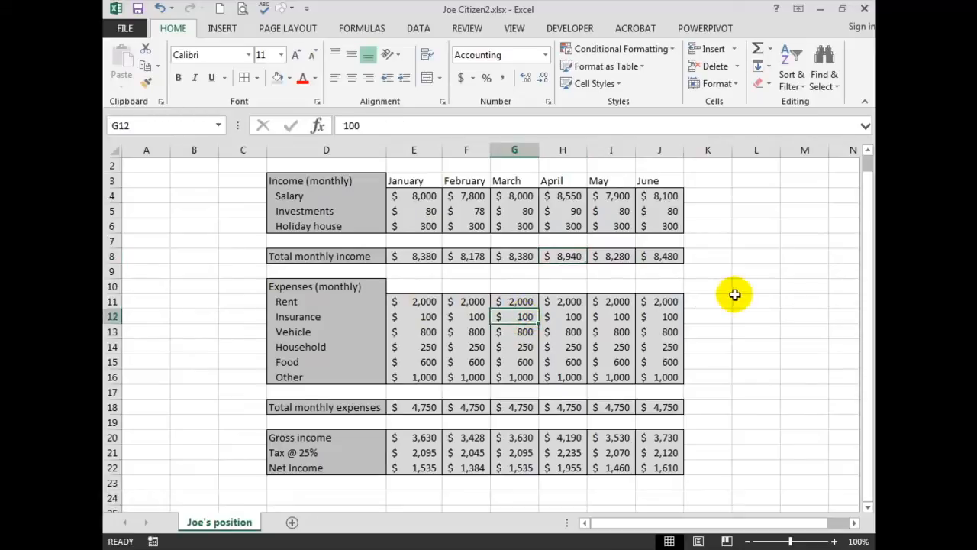
type("230")
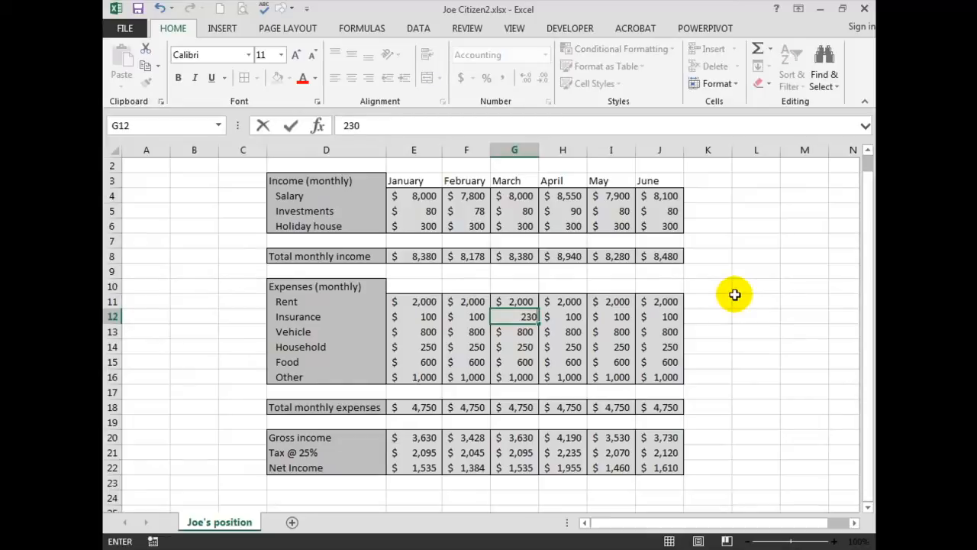
key("ctrl+Return")
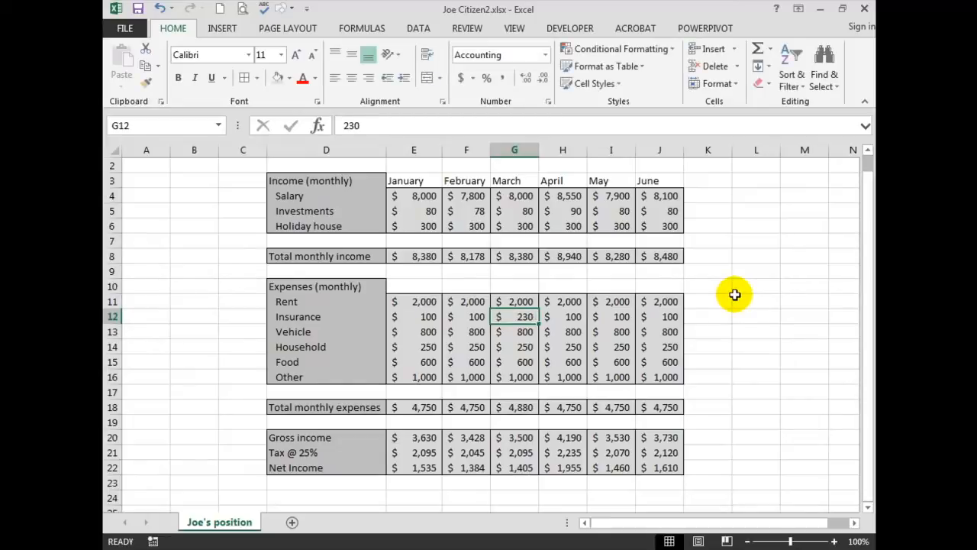
left_click_drag(538, 323, 665, 320)
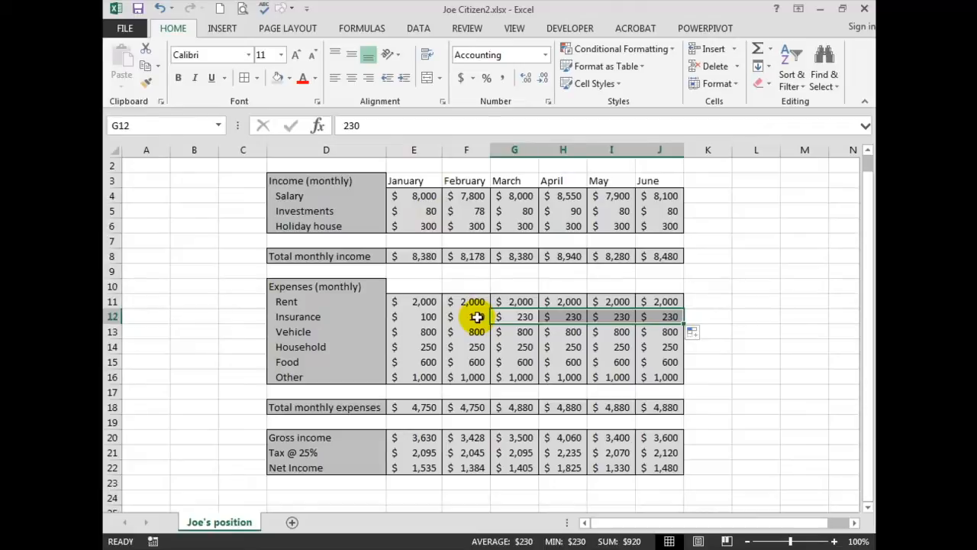
Step: Format the January to June headings in E3:J3 with red font colour, bold and cell borders
left_click_drag(867, 192, 867, 183)
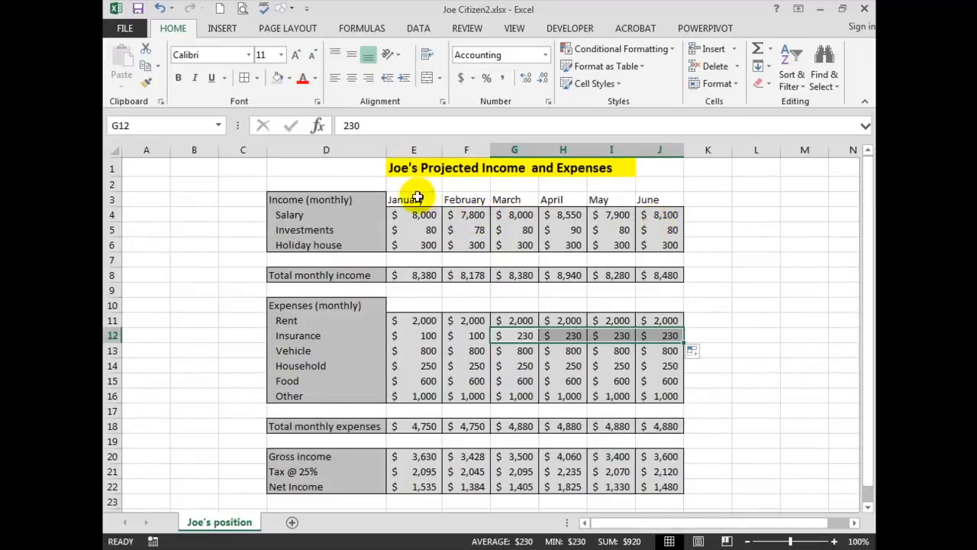
left_click_drag(410, 200, 648, 201)
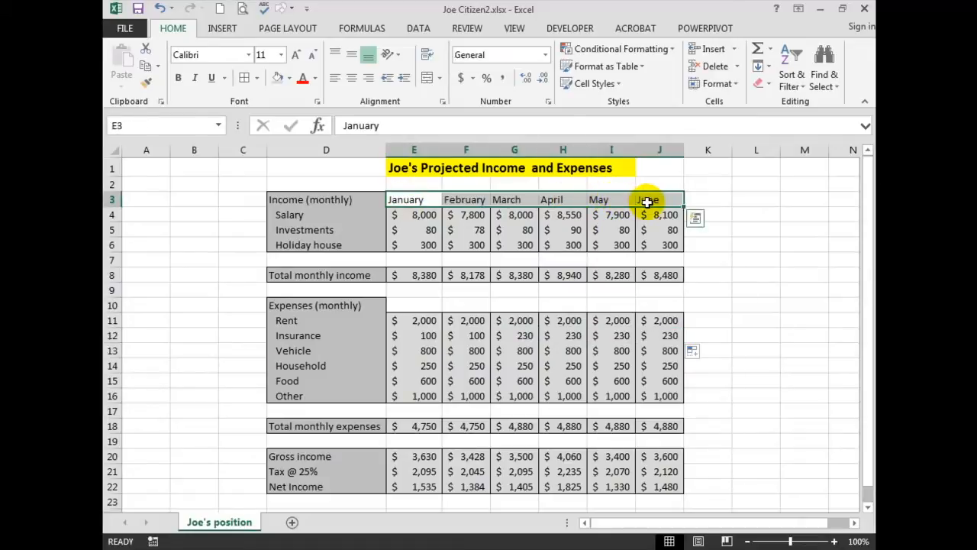
left_click(302, 79)
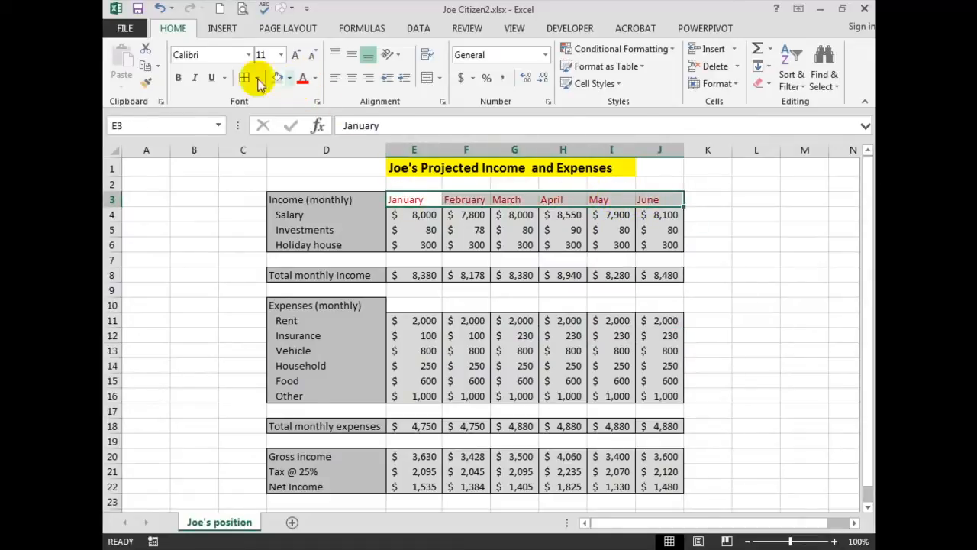
left_click(178, 79)
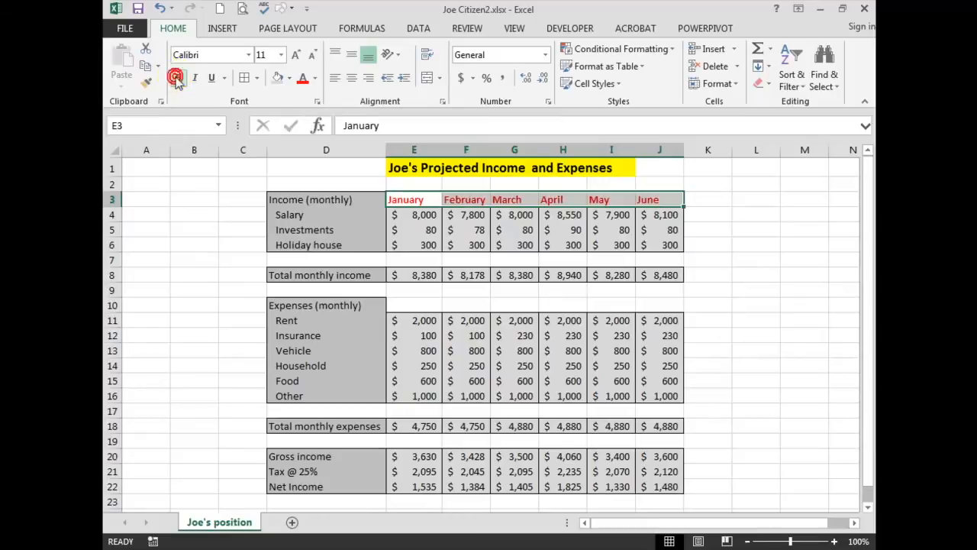
left_click(243, 78)
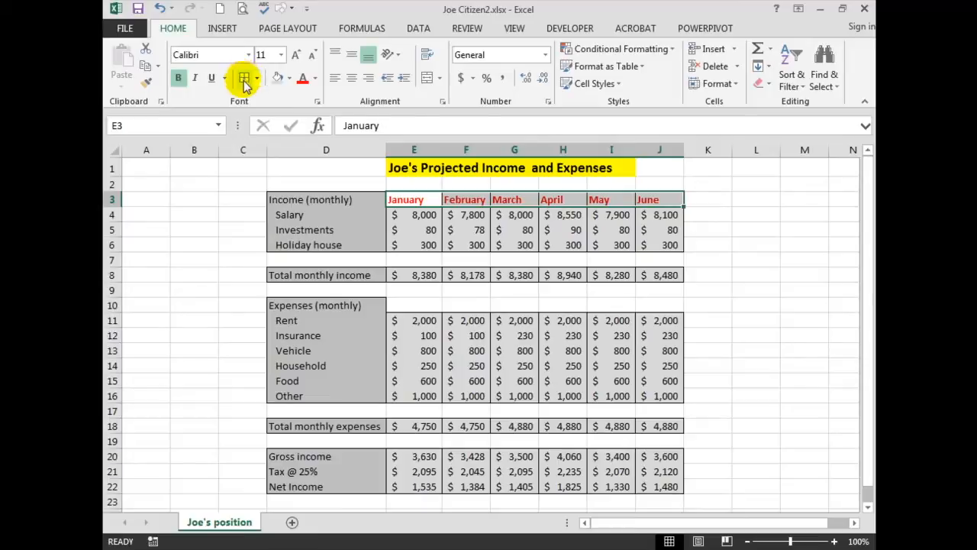
Step: Add a column headed Total in L3, with =SUM(E4:K4) in L4 filled down to the net income row L22
left_click(744, 200)
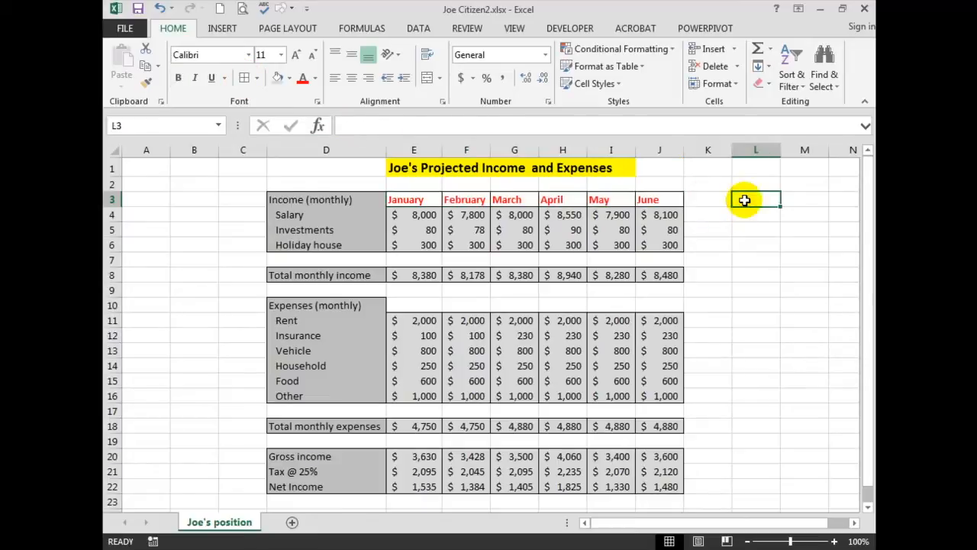
type("Total")
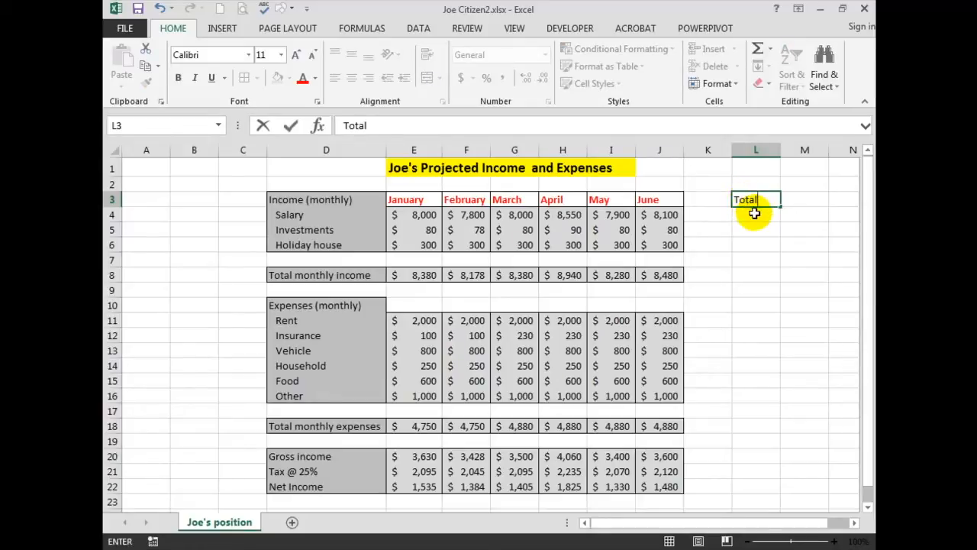
left_click(754, 213)
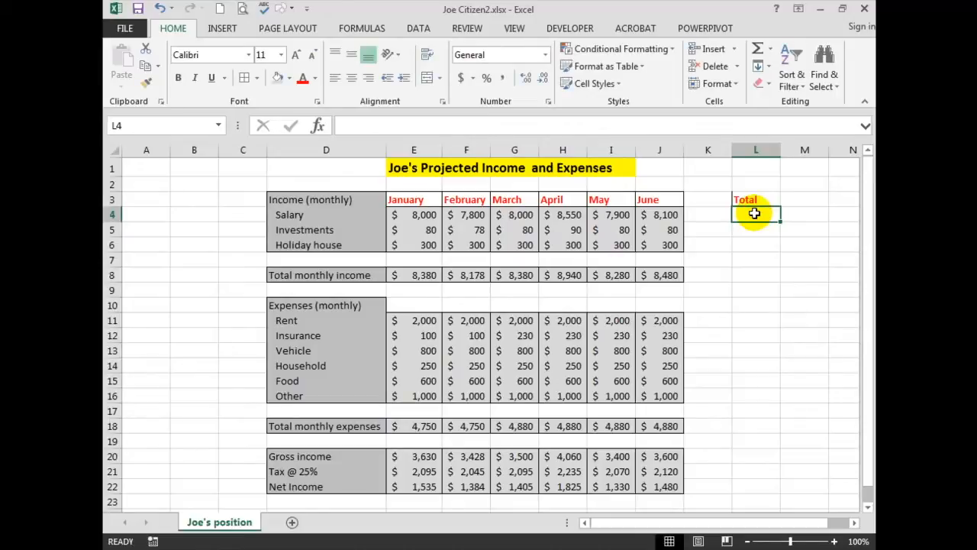
left_click(758, 49)
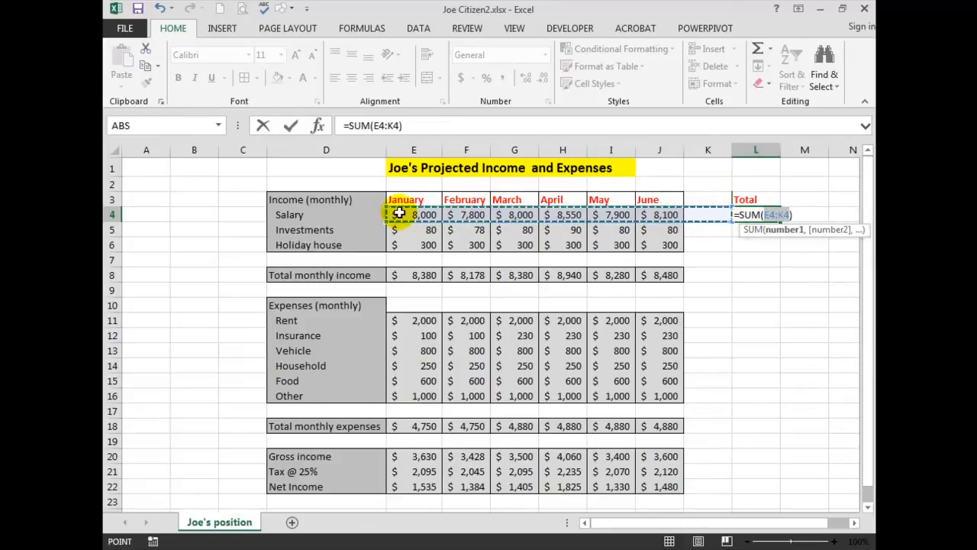
key("ctrl+Return")
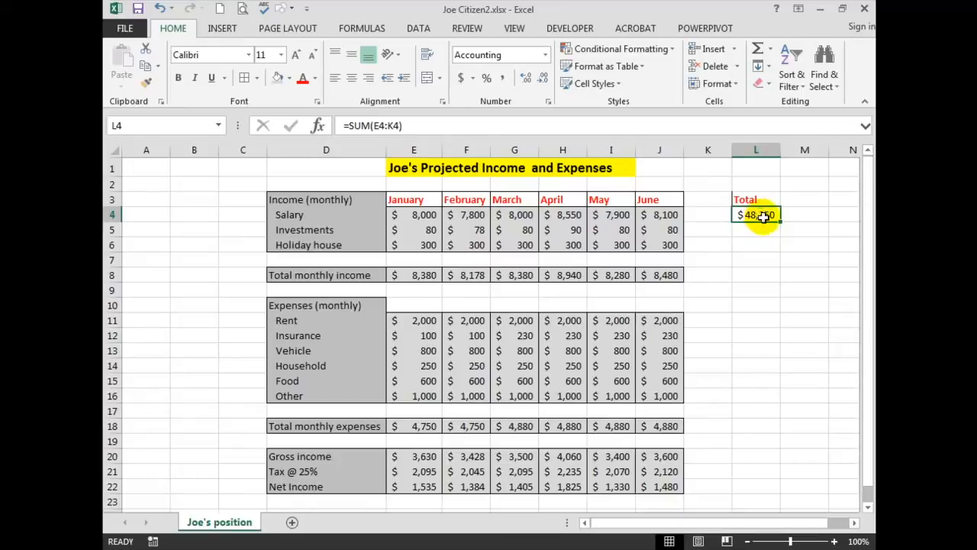
left_click_drag(780, 222, 767, 498)
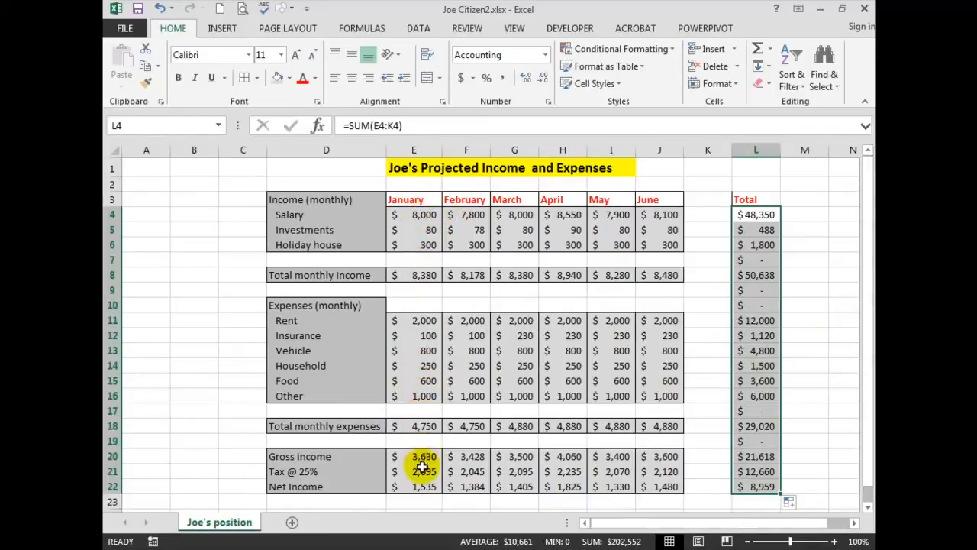
Step: Clear the unneeded total formulas from the spacer and heading rows in L7, L9, L10, L17 and L19
left_click(747, 259)
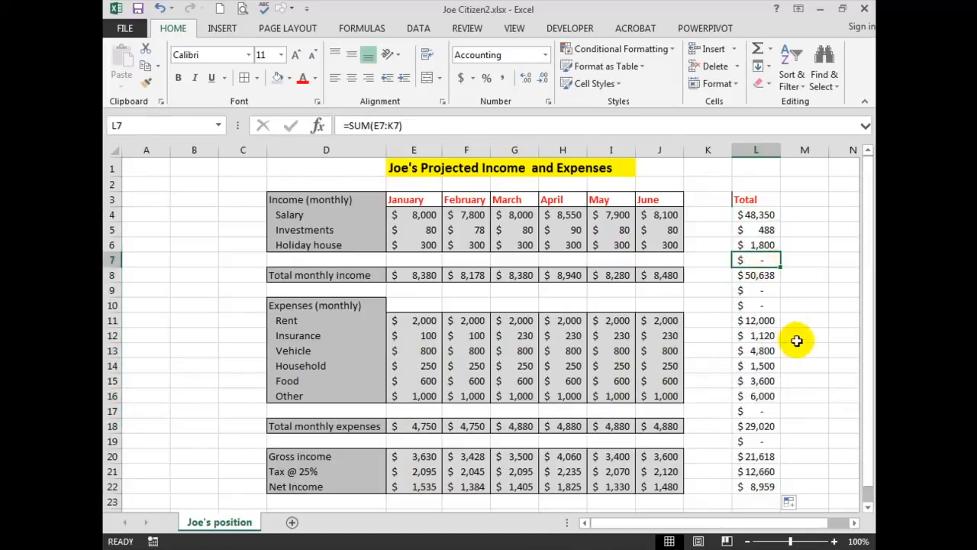
left_click(764, 290, "ctrl")
left_click(763, 305, "ctrl")
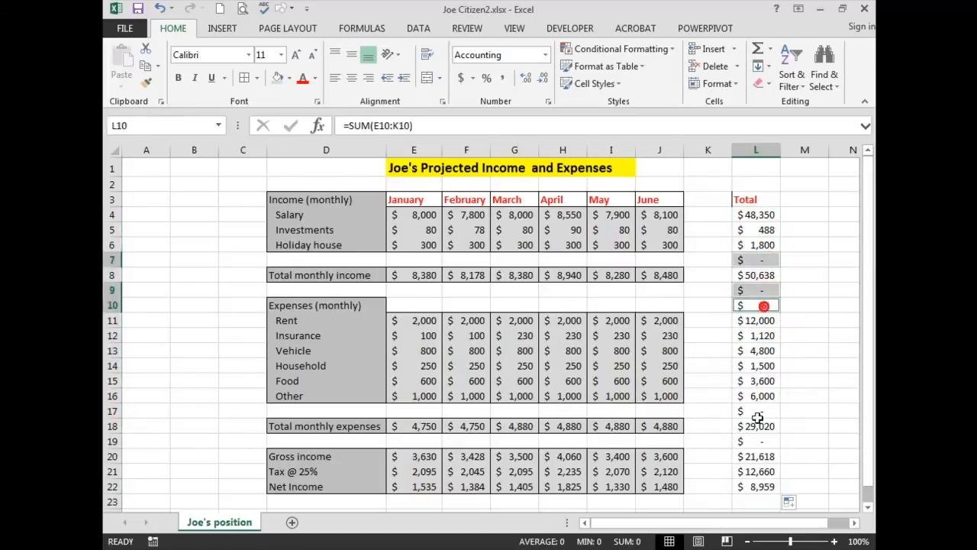
left_click(761, 411, "ctrl")
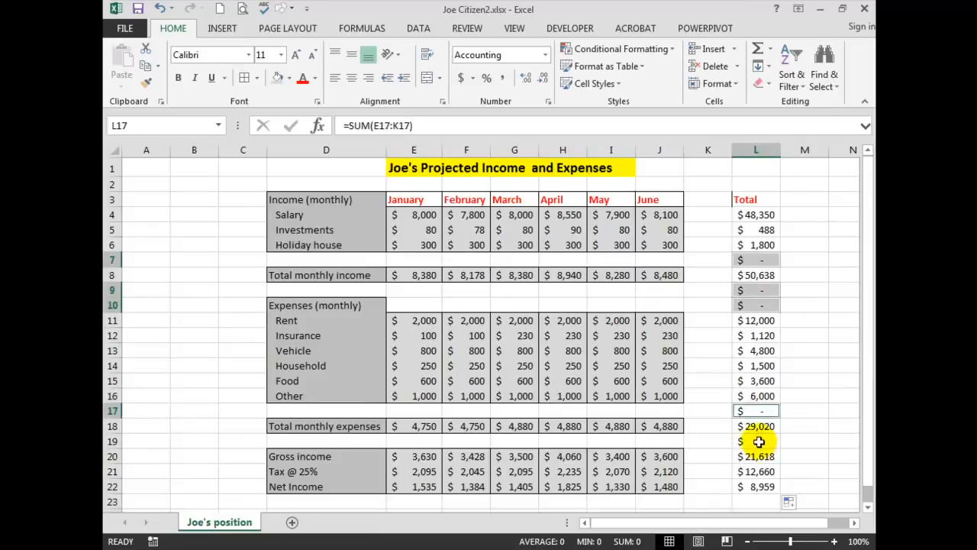
left_click(759, 441, "ctrl")
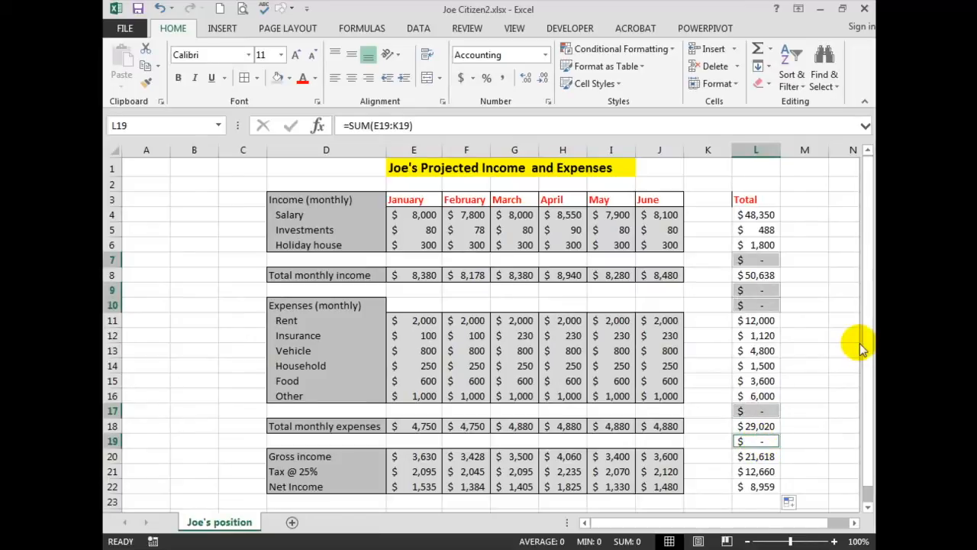
key("Delete")
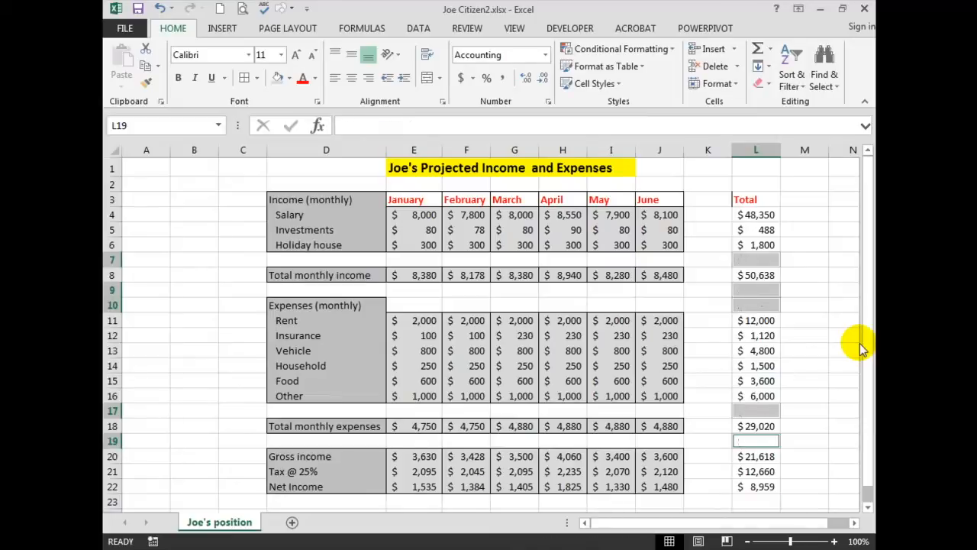
left_click(696, 289)
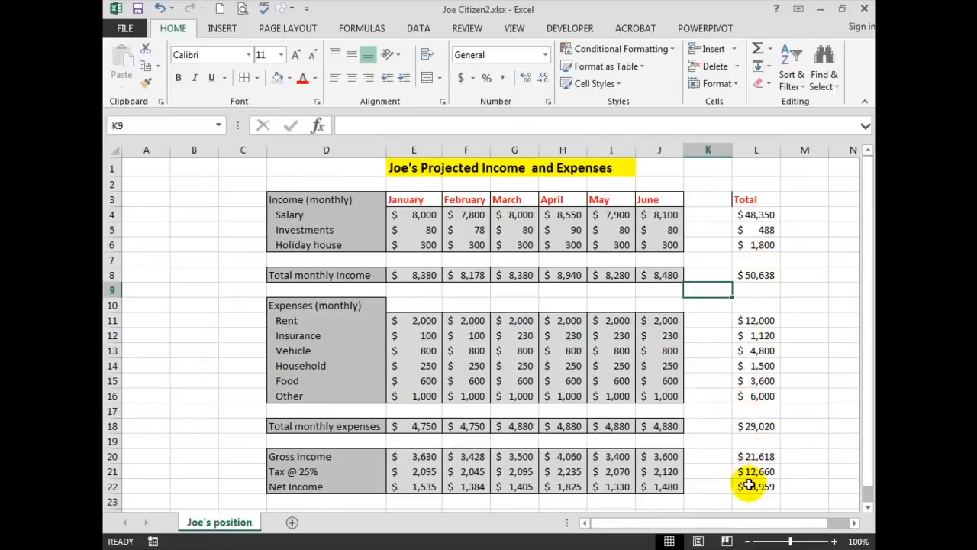
Step: Add a border to the Total heading in L3 and make the totals in L4:L6, L8, L11:L16, L18 and L20:L22 blue and bold
left_click(754, 201)
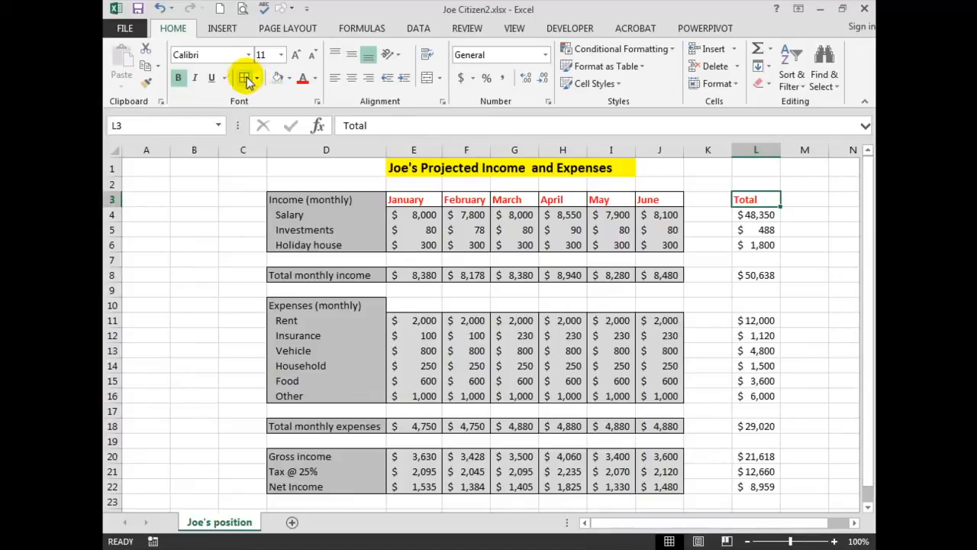
left_click(765, 217)
left_click_drag(764, 218, 763, 242)
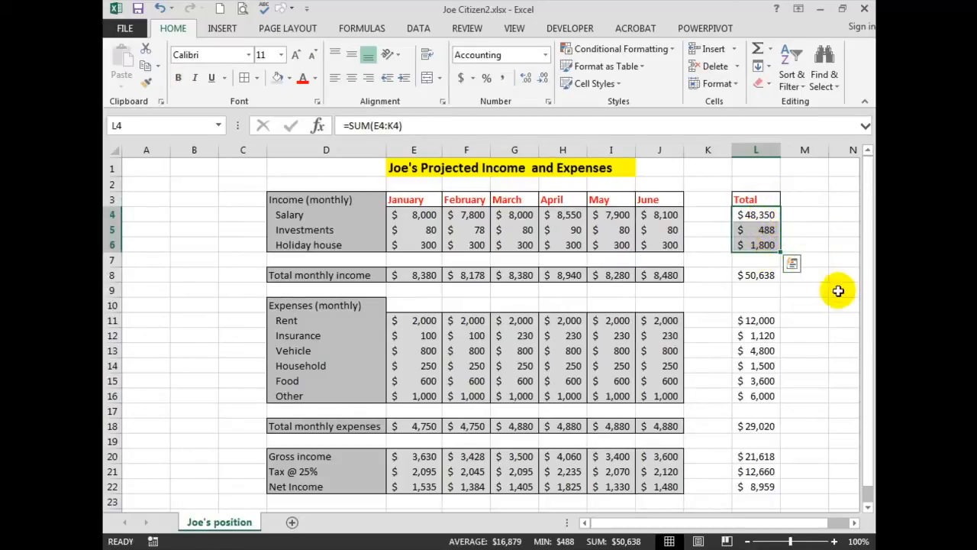
left_click(758, 277, "ctrl")
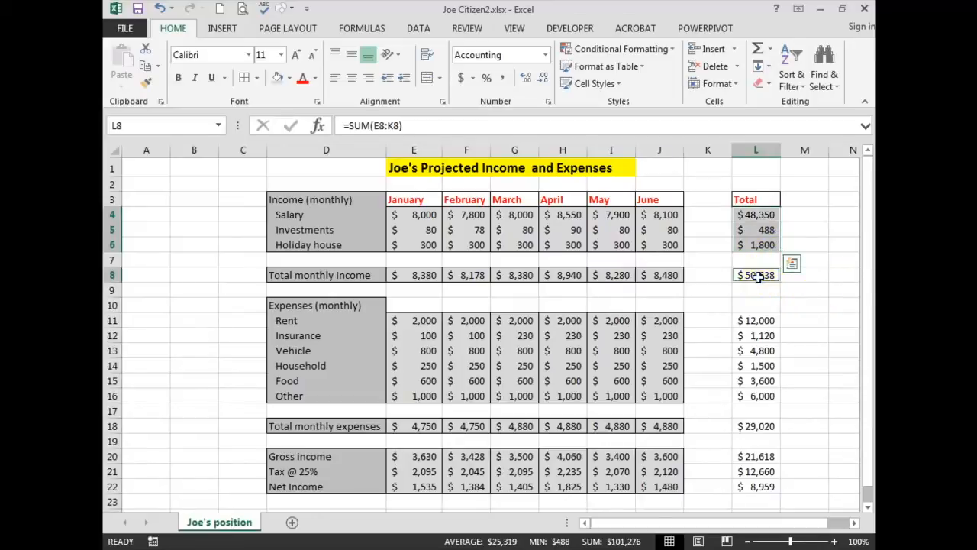
left_click_drag(765, 321, 758, 396)
left_click(757, 427, "ctrl")
left_click_drag(763, 450, 758, 487)
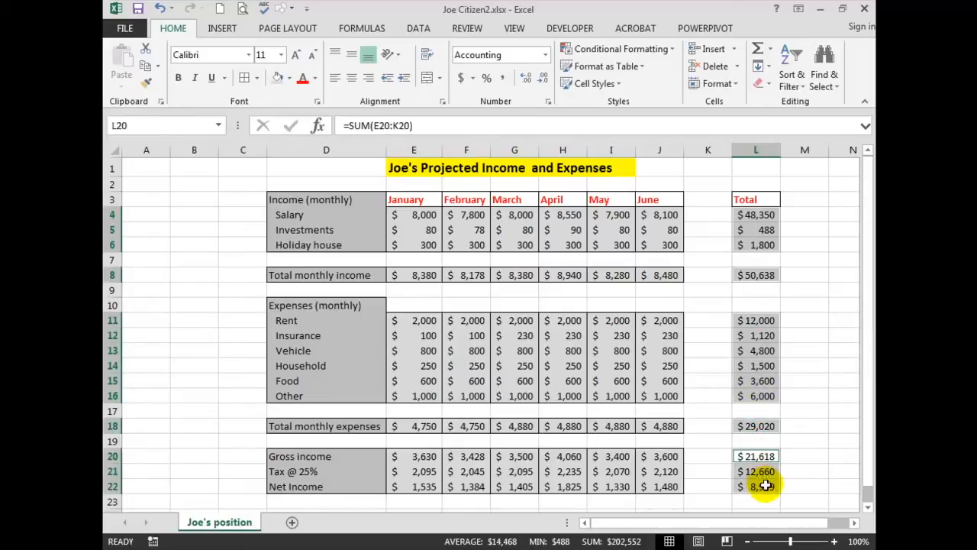
left_click(313, 77)
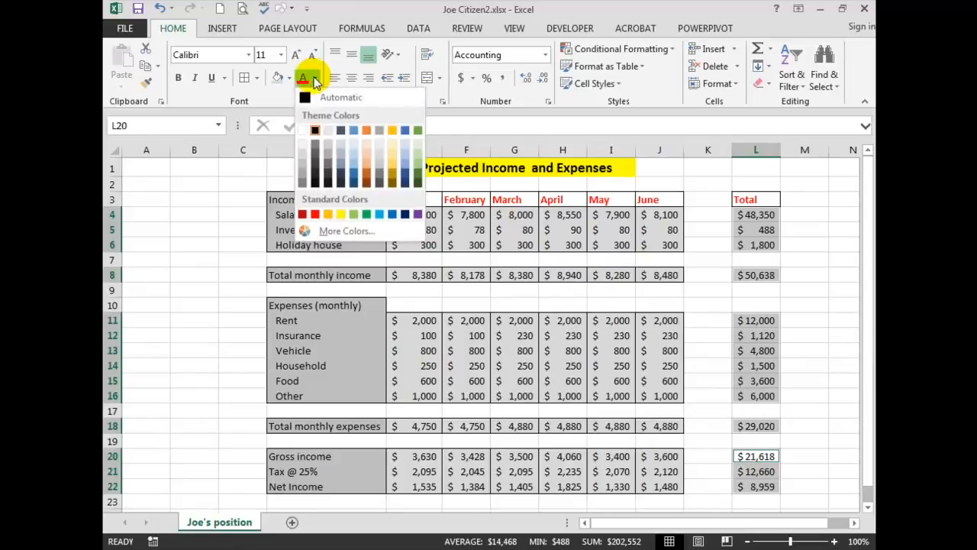
left_click(354, 130)
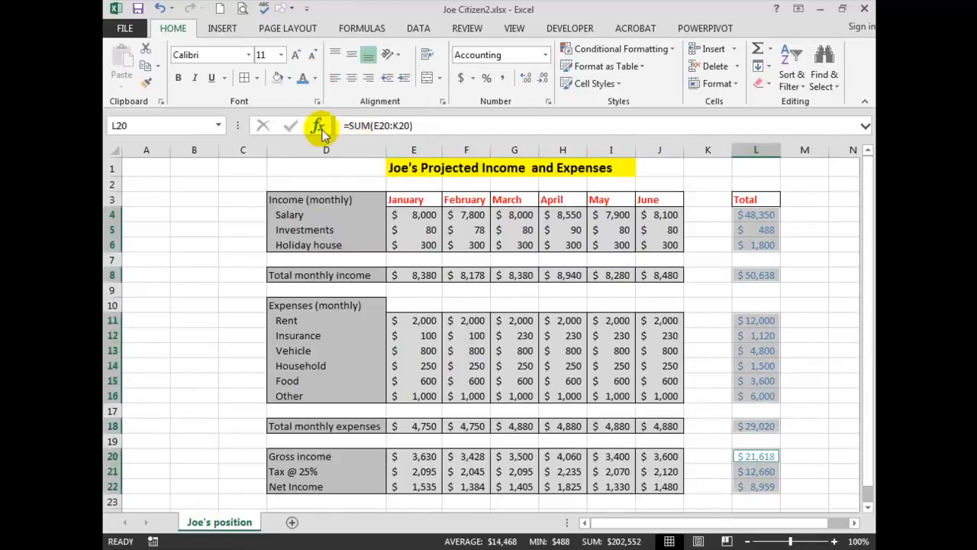
left_click(177, 78)
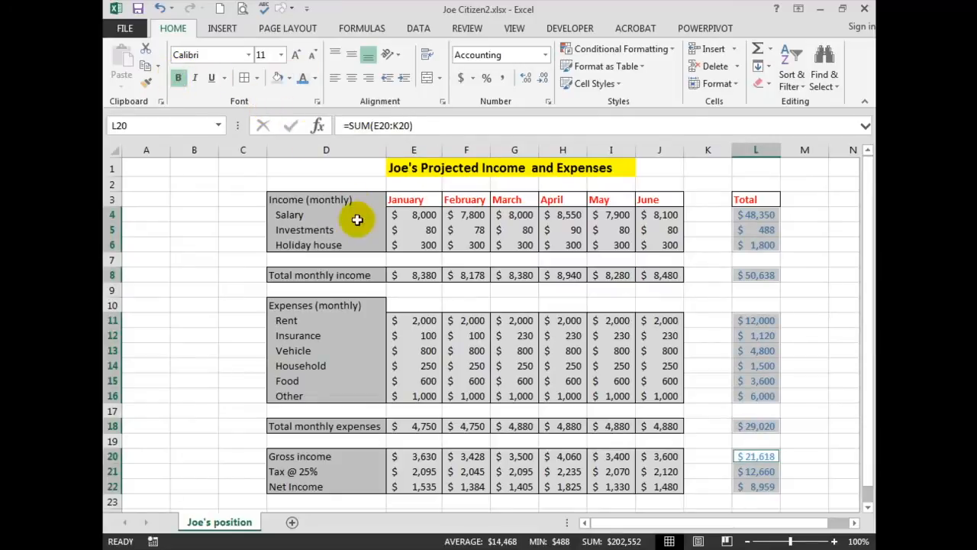
Step: Apply grey fill and cell borders to the selected totals in column L
left_click(278, 77)
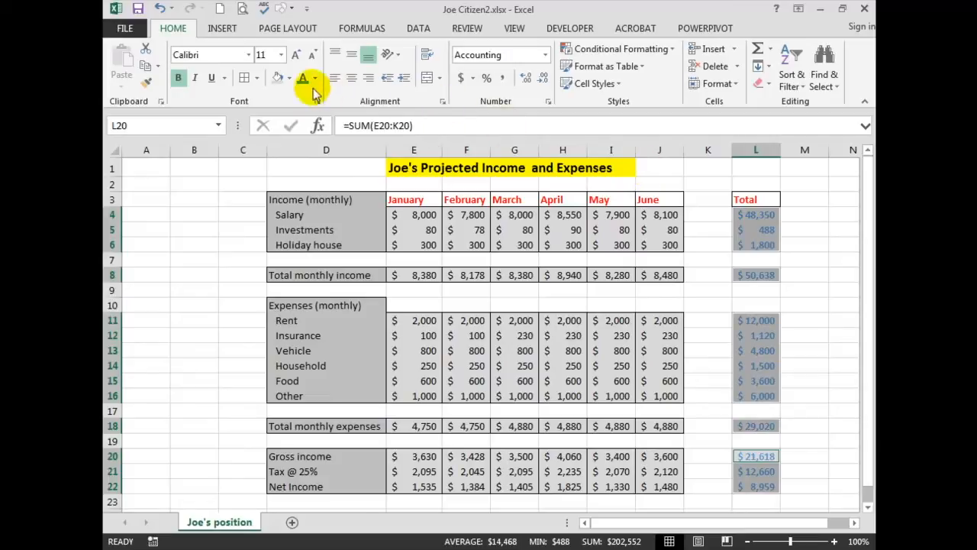
left_click(245, 77)
left_click(822, 226)
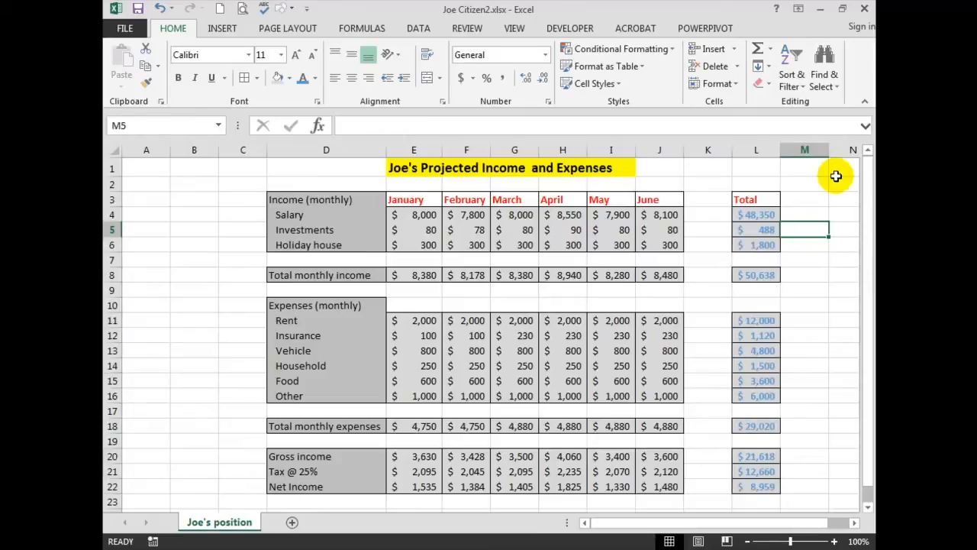
left_click(824, 260)
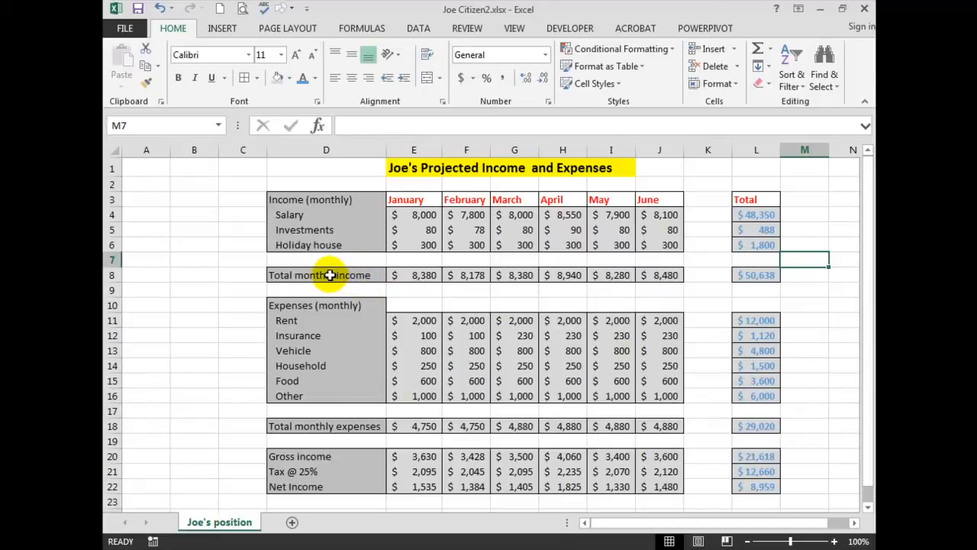
Step: Create a column chart on its own sheet from the January to June total income, total expenses and net income rows, including labels
left_click_drag(330, 275, 655, 276)
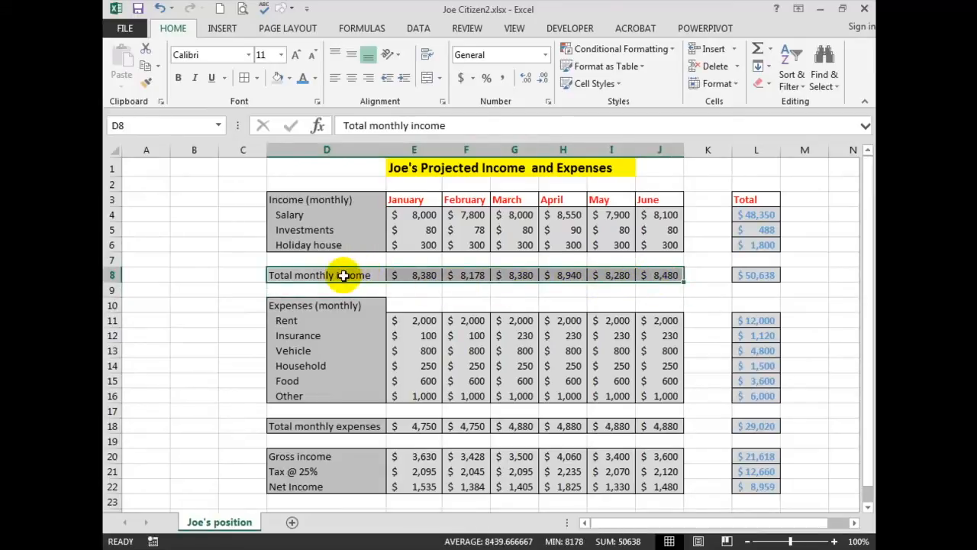
left_click(326, 426, "ctrl")
left_click_drag(326, 426, 648, 432)
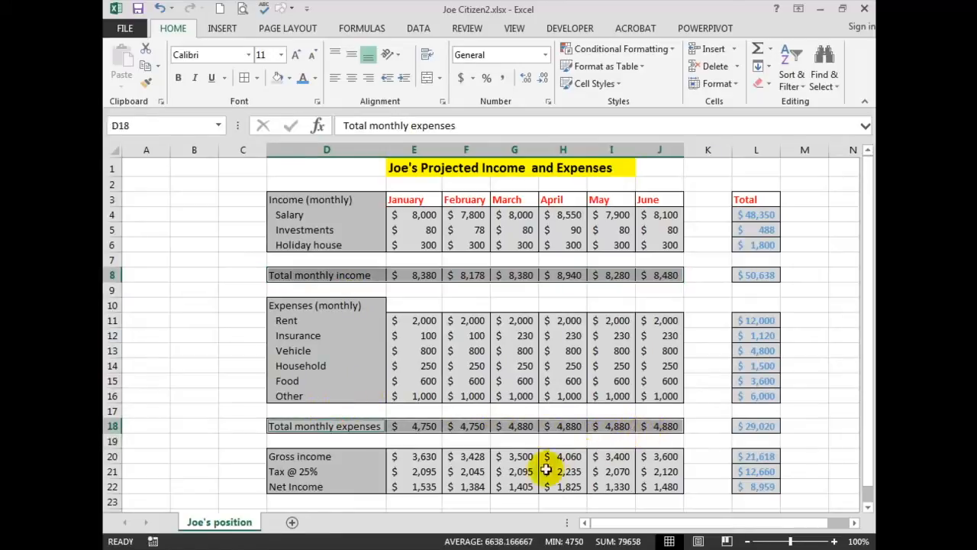
left_click_drag(303, 488, 655, 489)
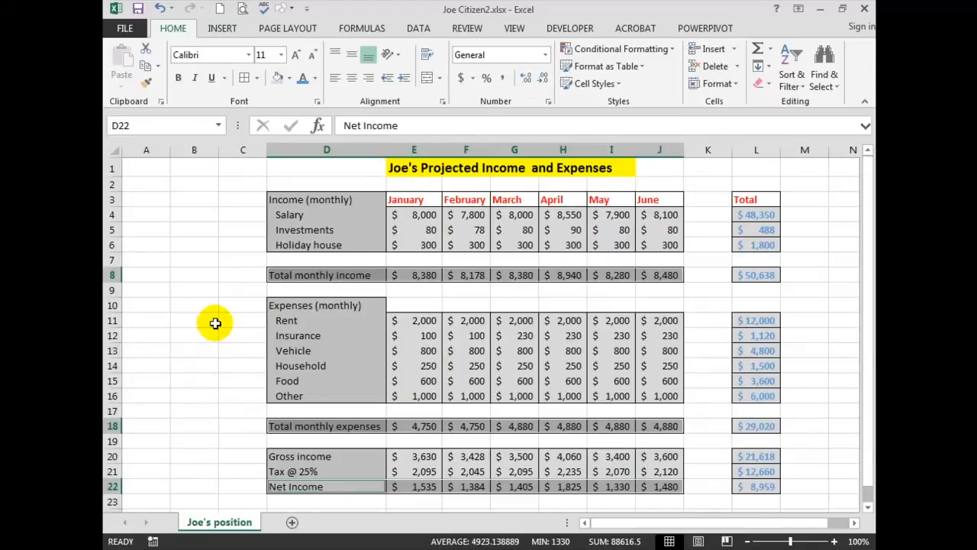
key("F11")
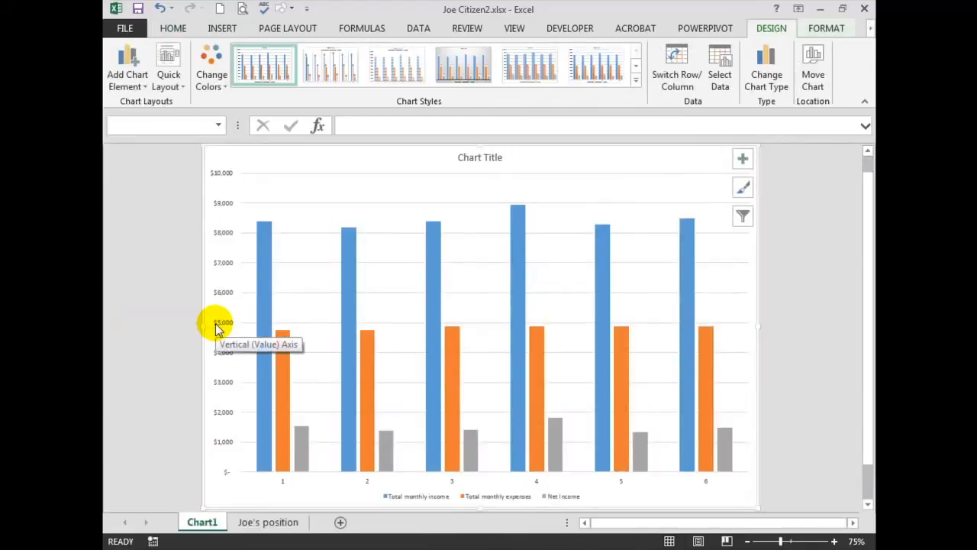
Step: Rename the new chart sheet as Joes Chart
right_click(200, 524)
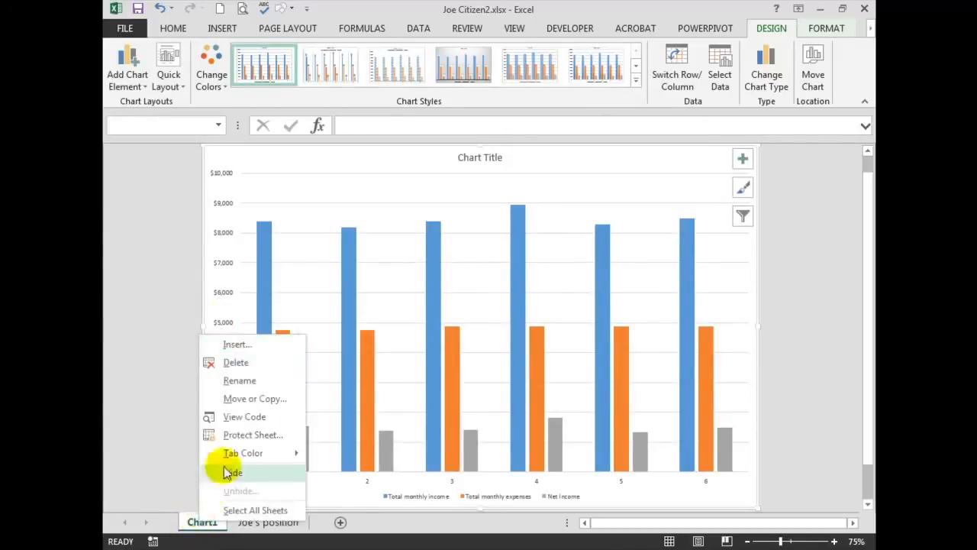
left_click(243, 380)
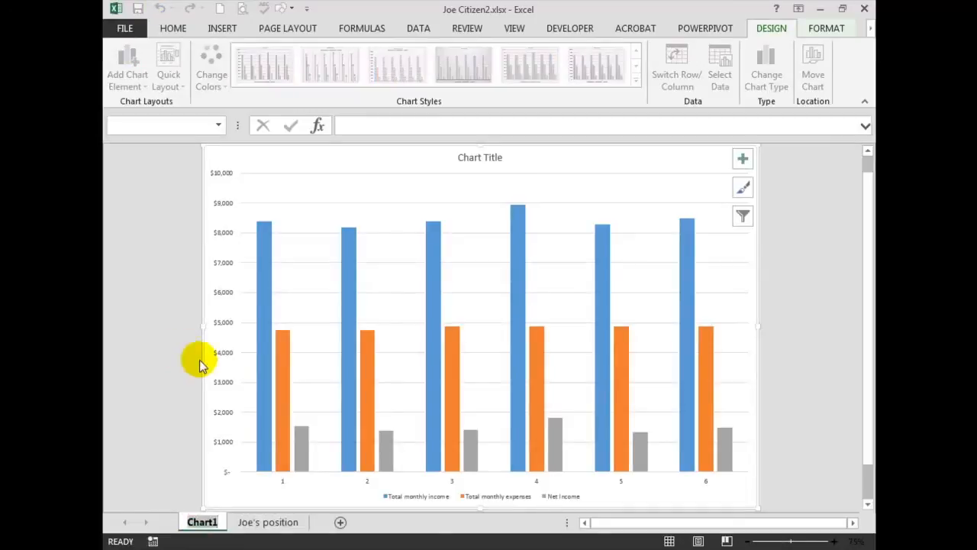
type("Joe")
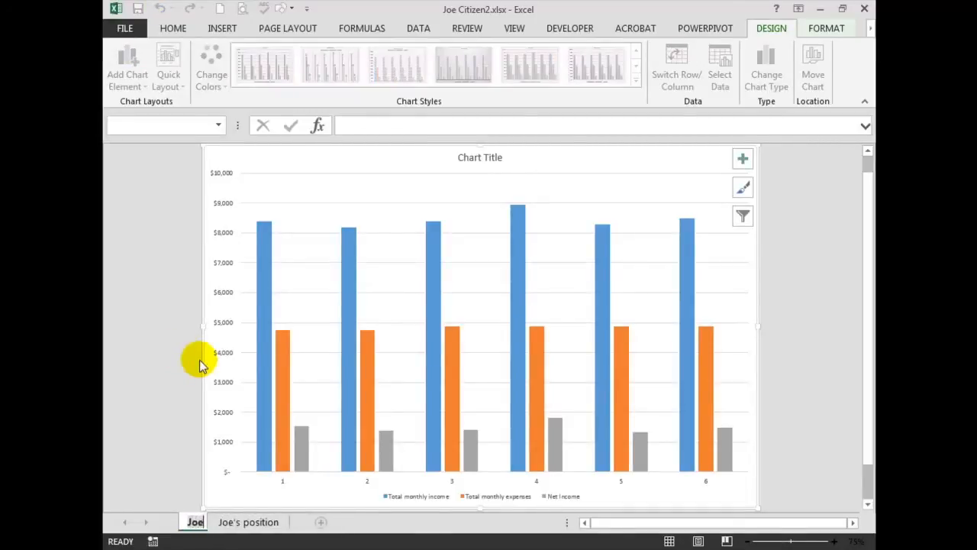
type("s Chart")
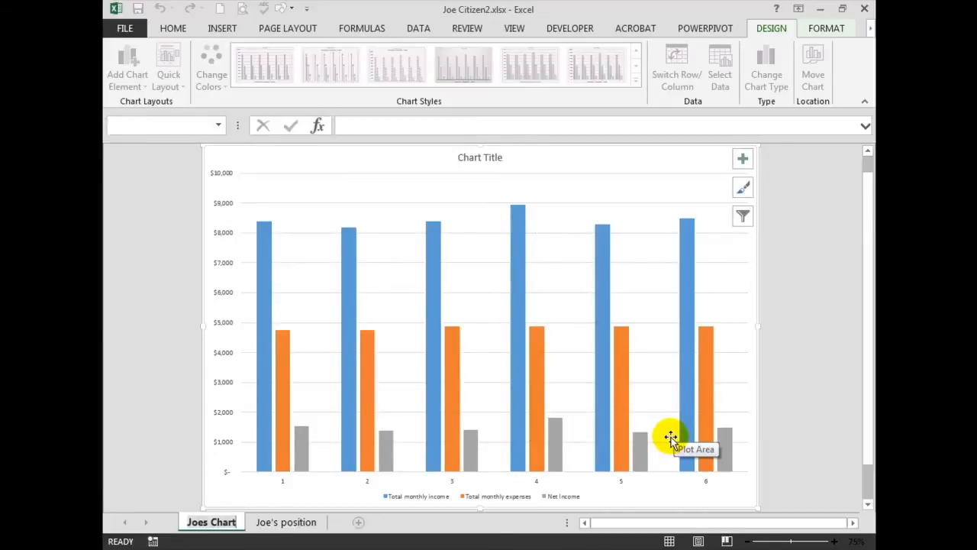
Step: Set the April rent in H11 to 3000 on the position sheet and check the April expenses column in the chart
left_click(304, 522)
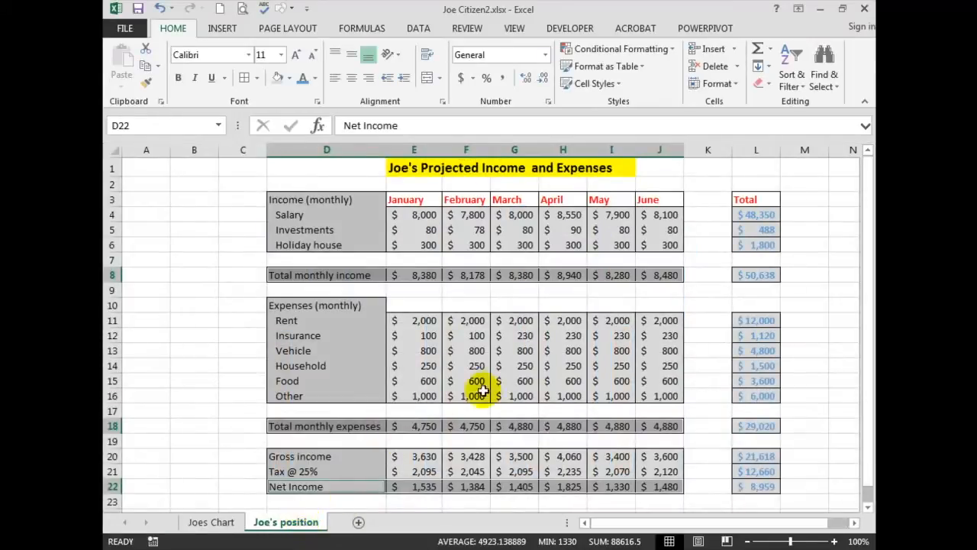
left_click(561, 321)
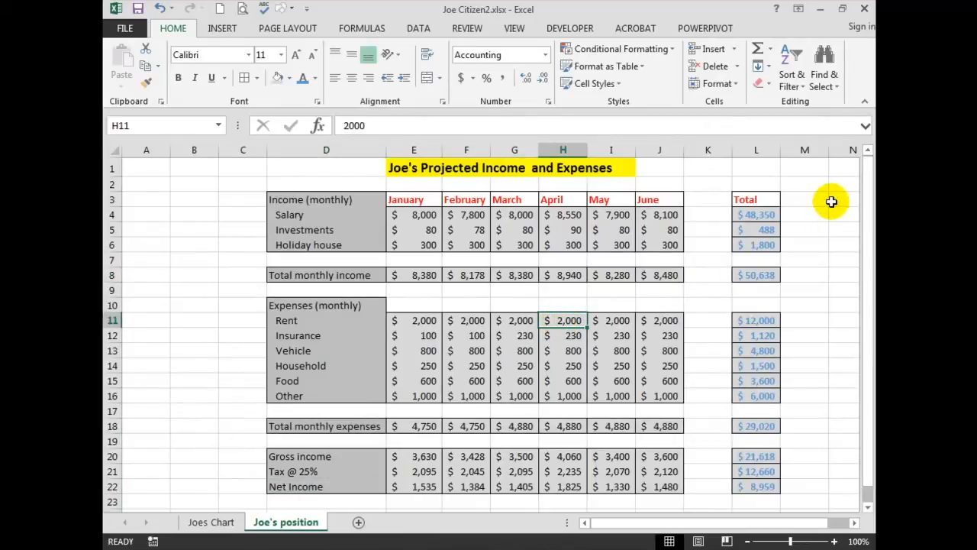
type("3")
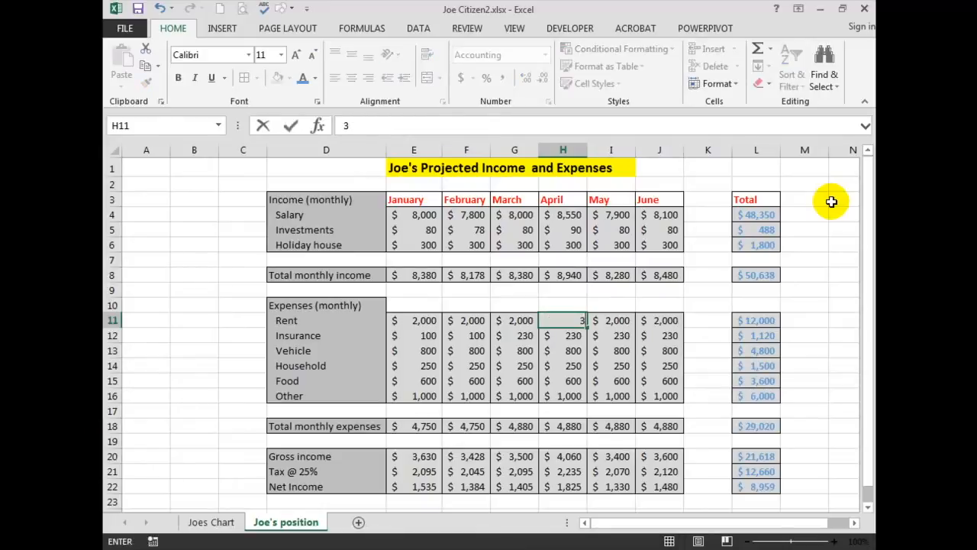
type("000")
key("ctrl+Return")
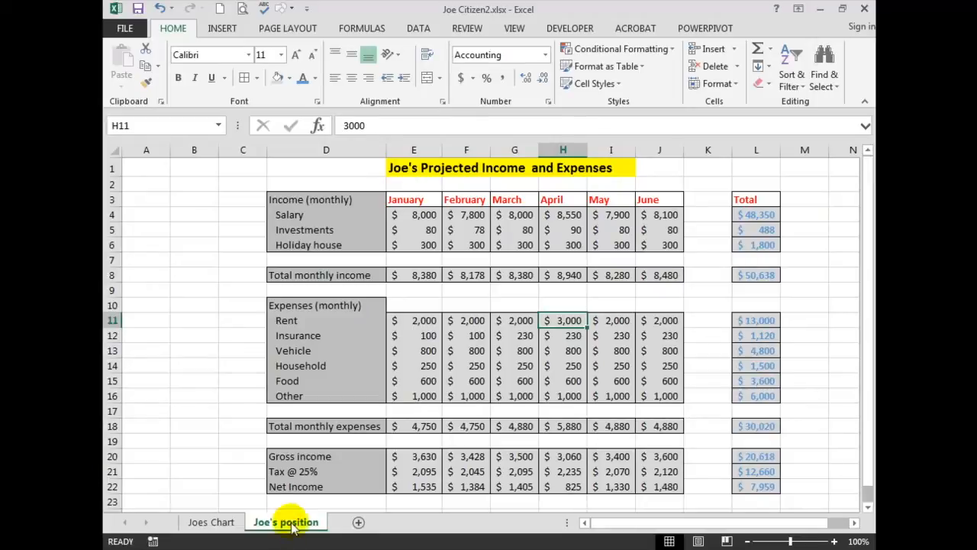
left_click(217, 524)
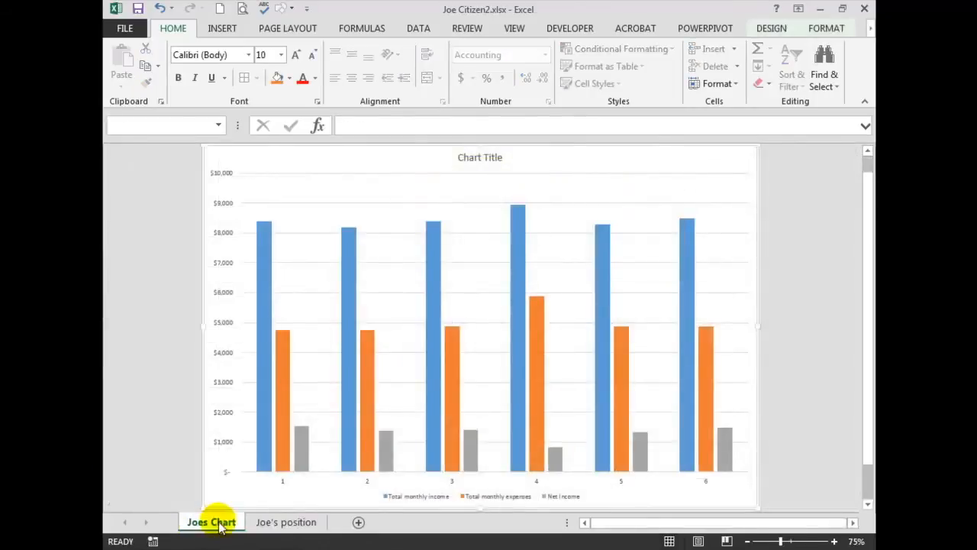
mouse_move(539, 304)
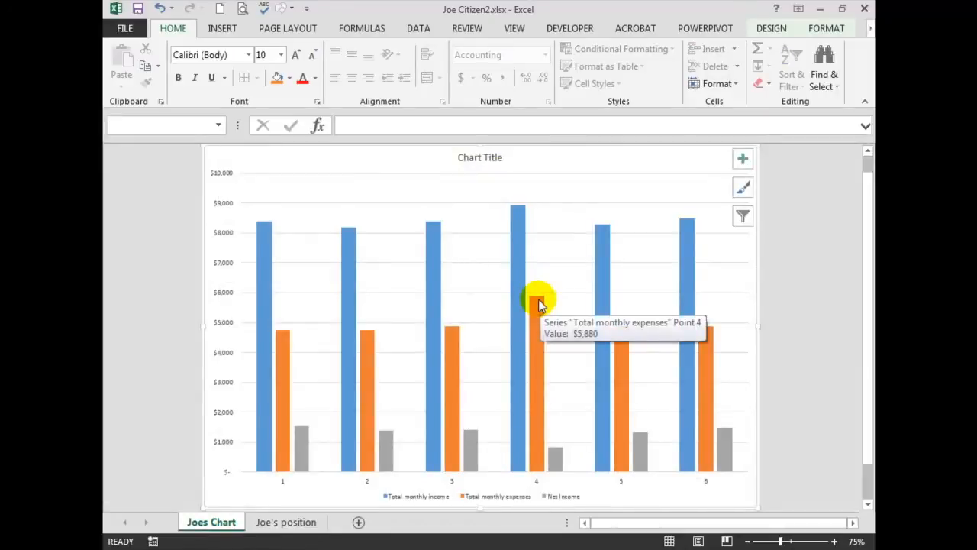
left_click(305, 527)
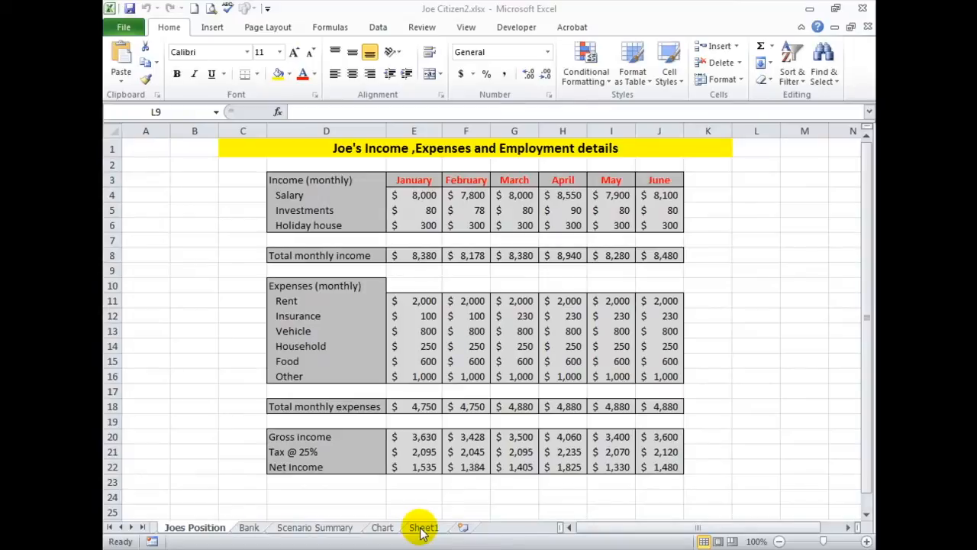
Step: Rename the Joes Position sheet as Position
left_click(199, 532)
right_click(199, 532)
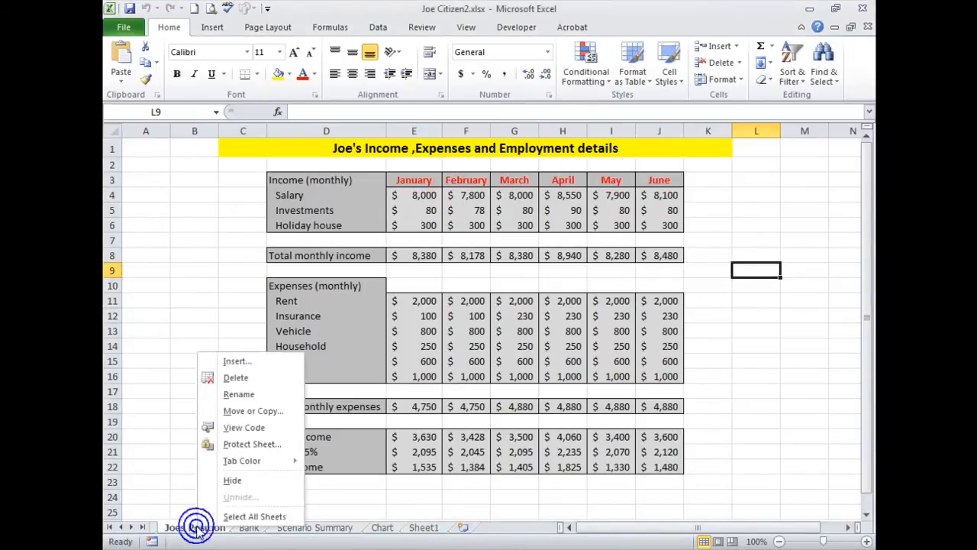
left_click(239, 394)
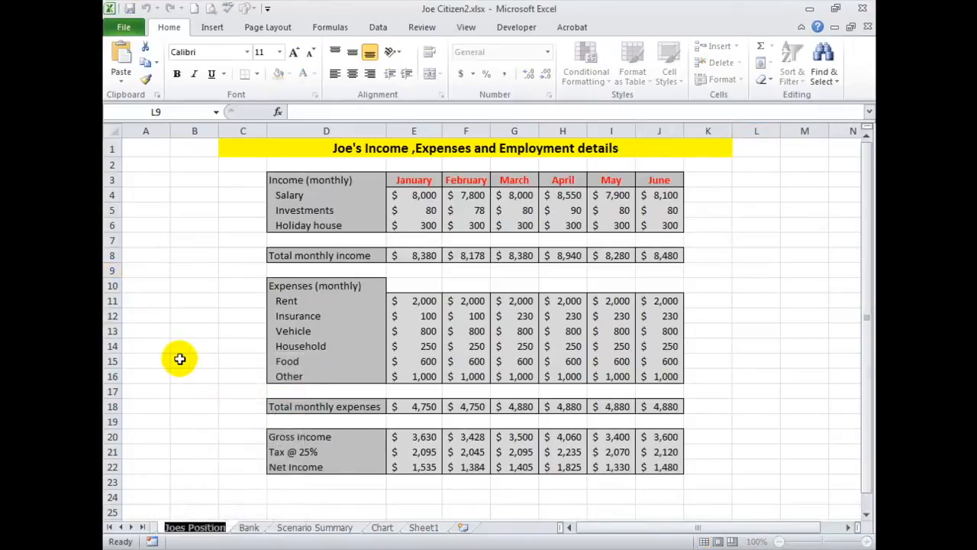
type("P")
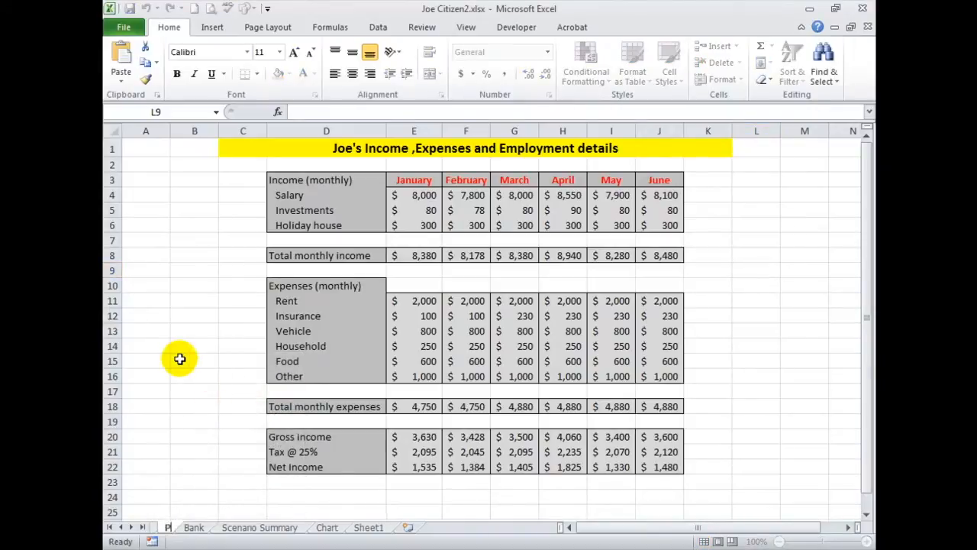
type("osition")
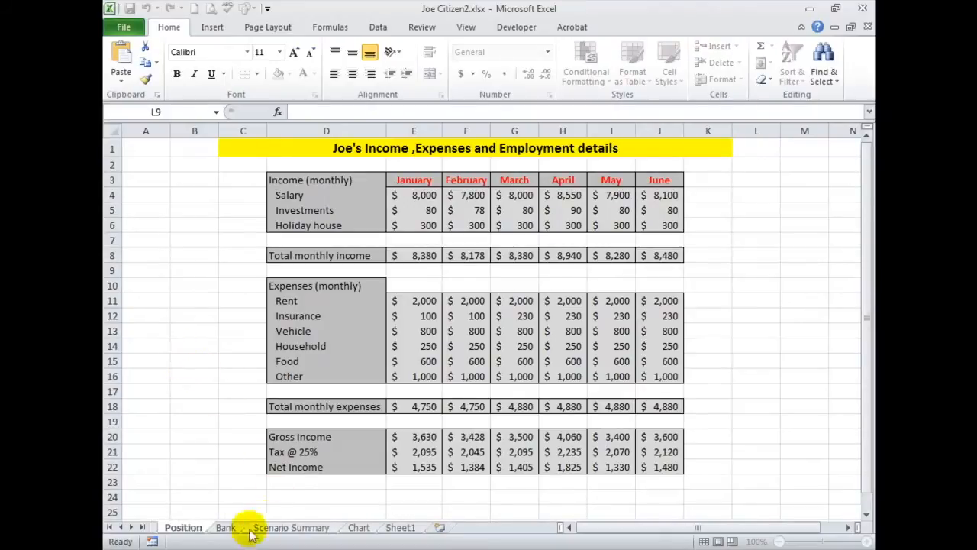
Step: Rename the Bank sheet as Calculation
right_click(226, 527)
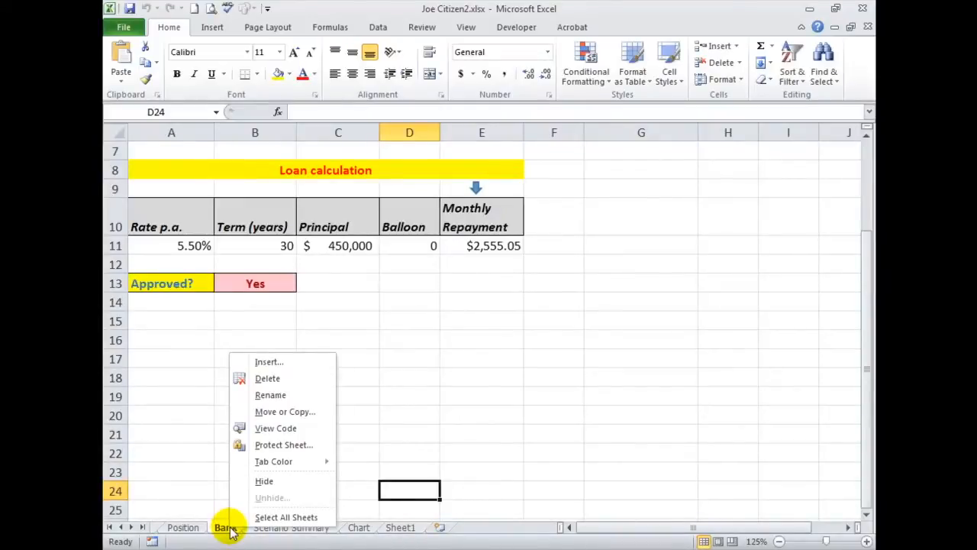
left_click(267, 395)
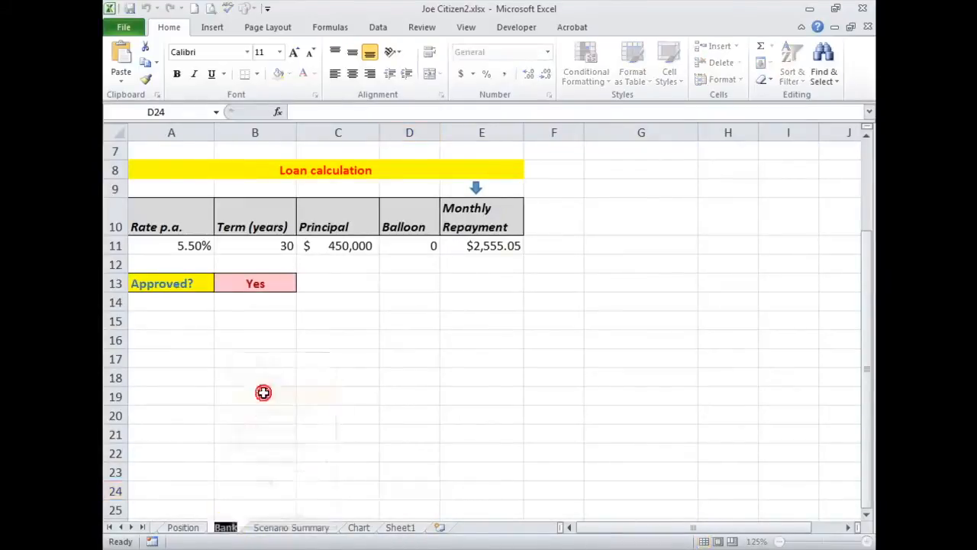
type("Cal")
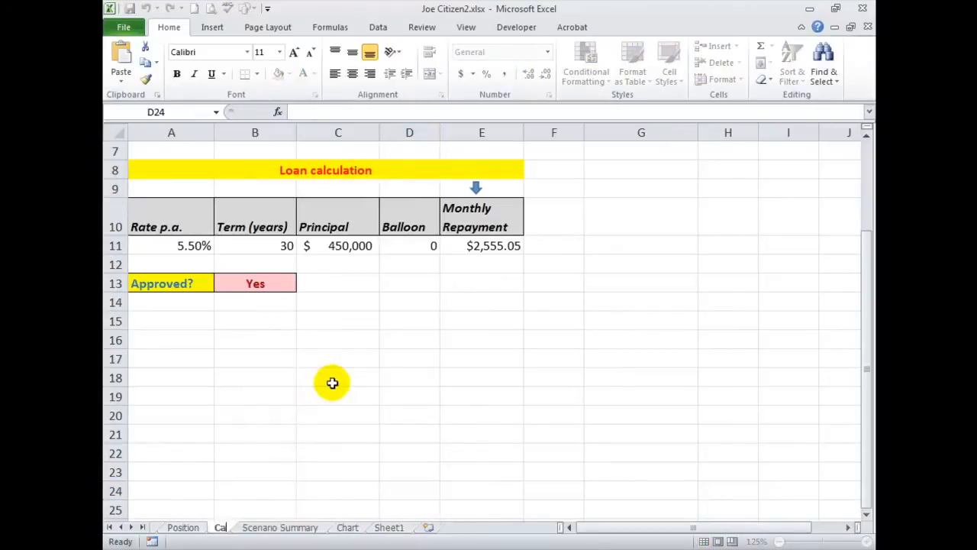
type("c")
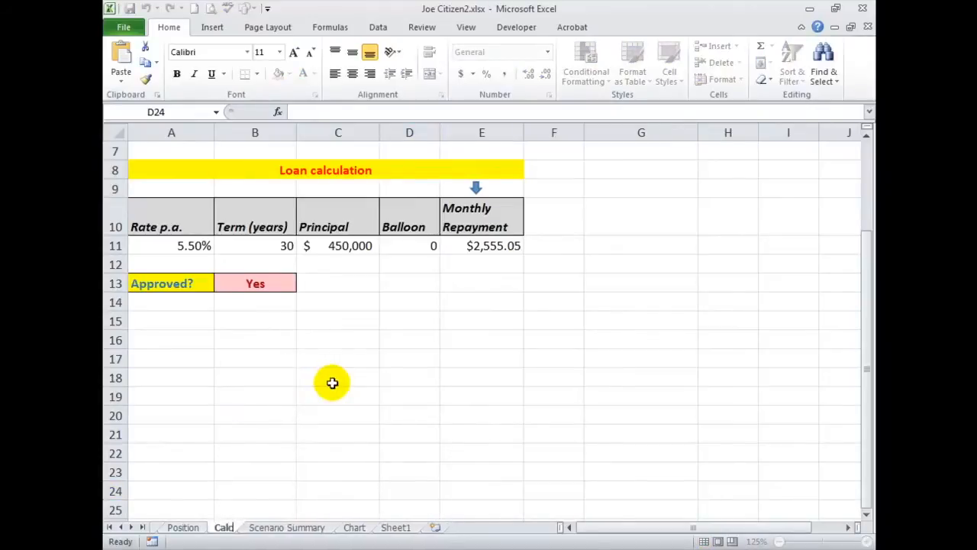
type("ulation")
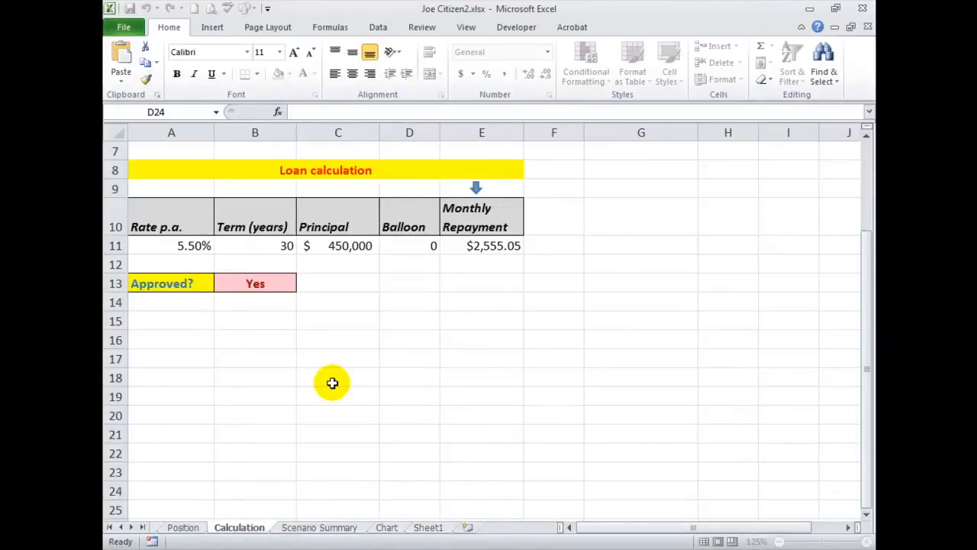
key("Return")
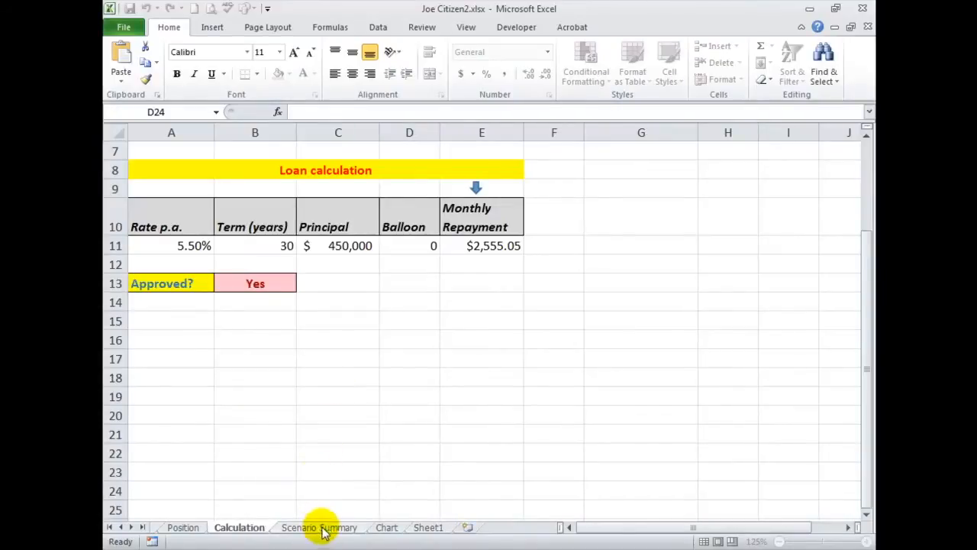
Step: Copy the column chart from the Chart sheet and paste it at K3 on the Position sheet with the destination theme
left_click(387, 528)
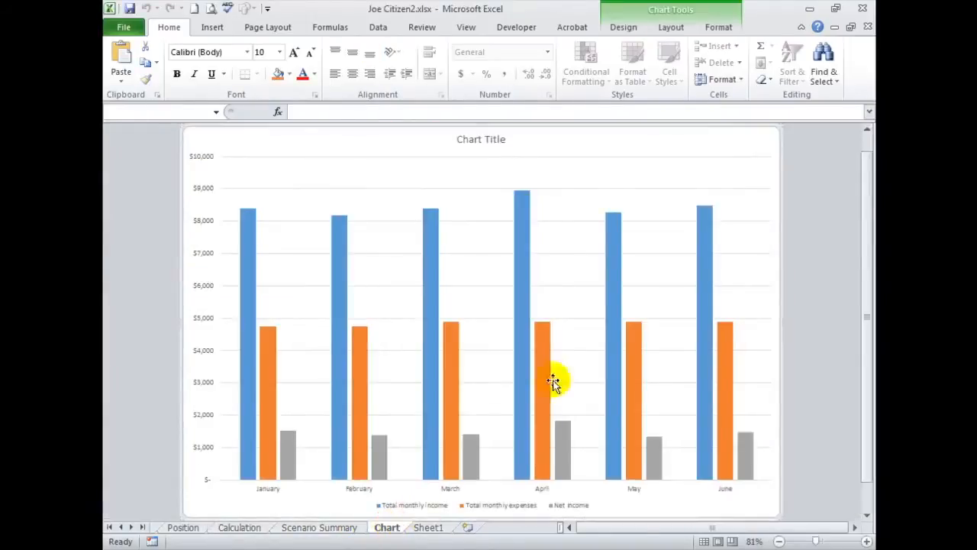
left_click(761, 133)
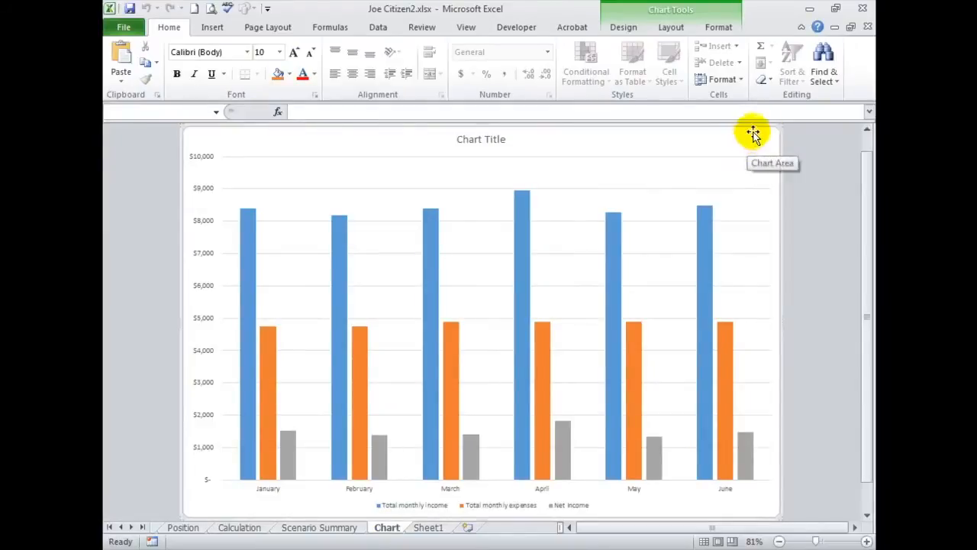
right_click(750, 134)
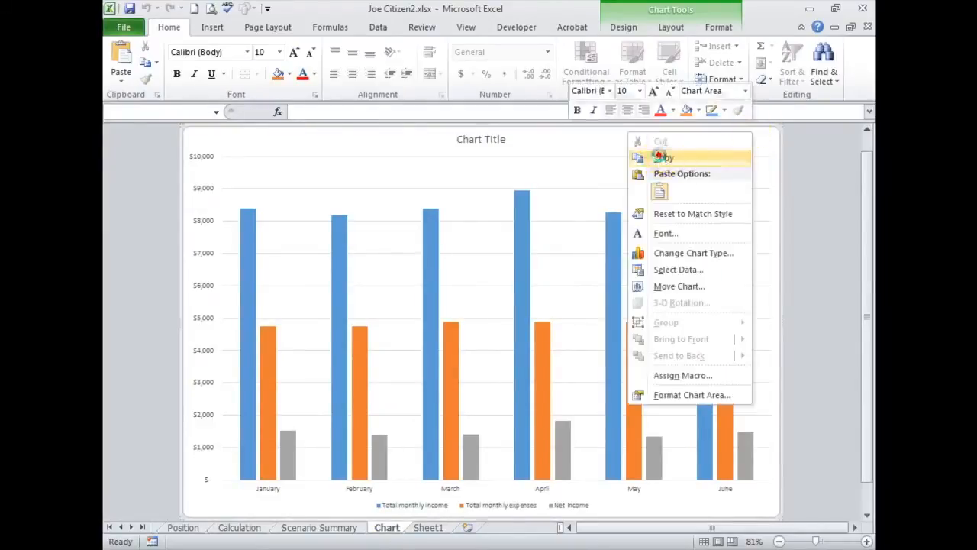
left_click(662, 160)
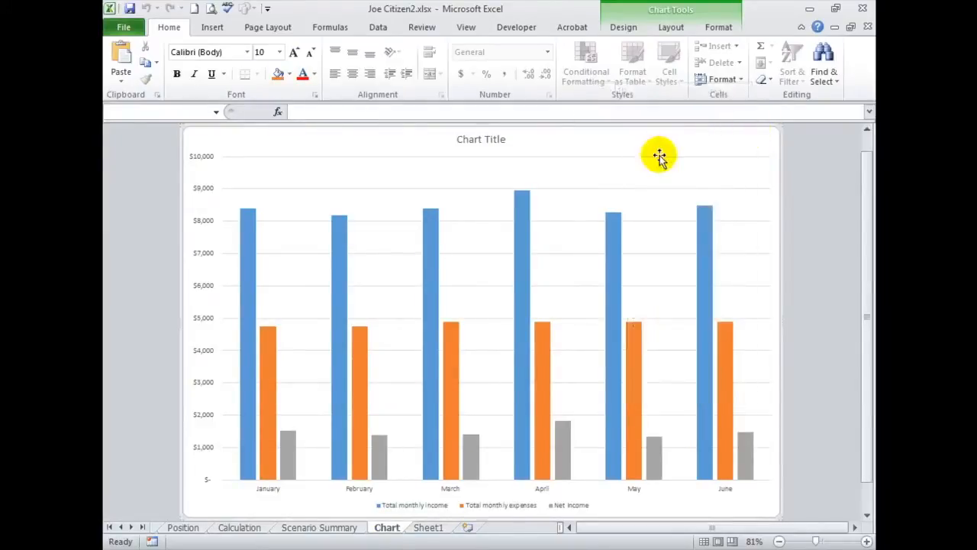
left_click(183, 528)
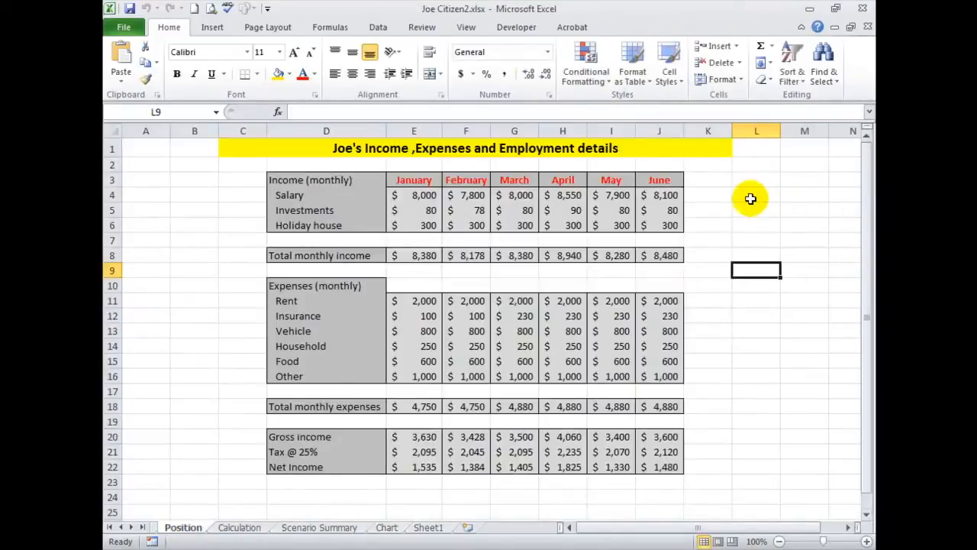
right_click(716, 179)
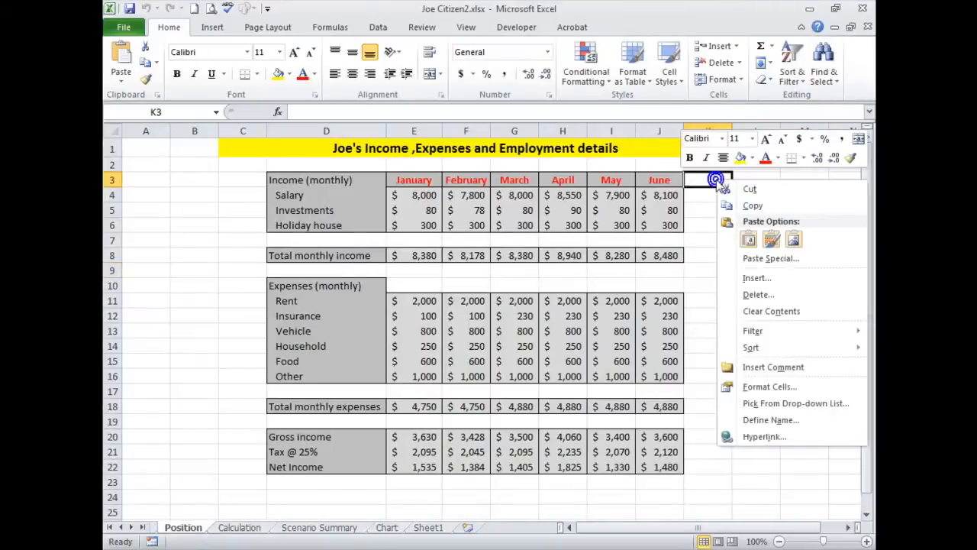
left_click(748, 241)
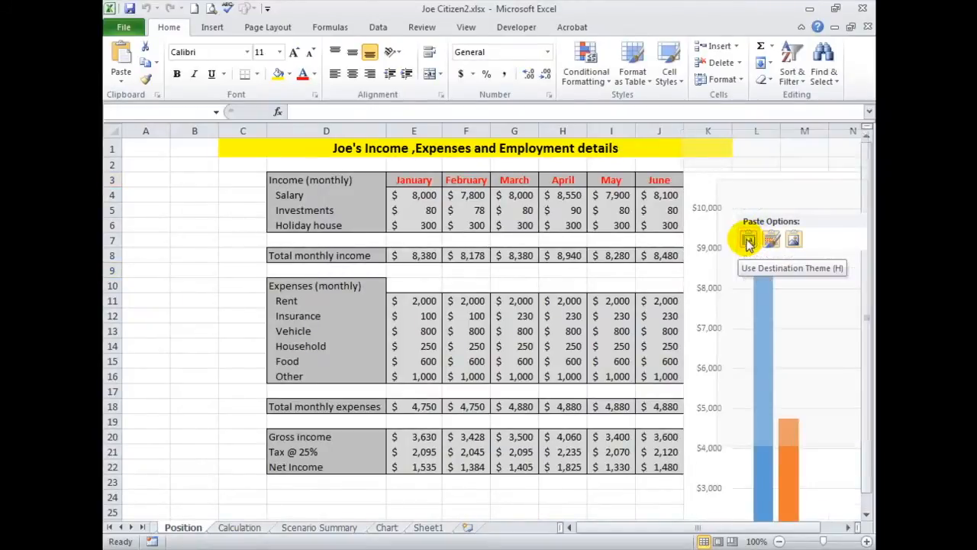
left_click(748, 240)
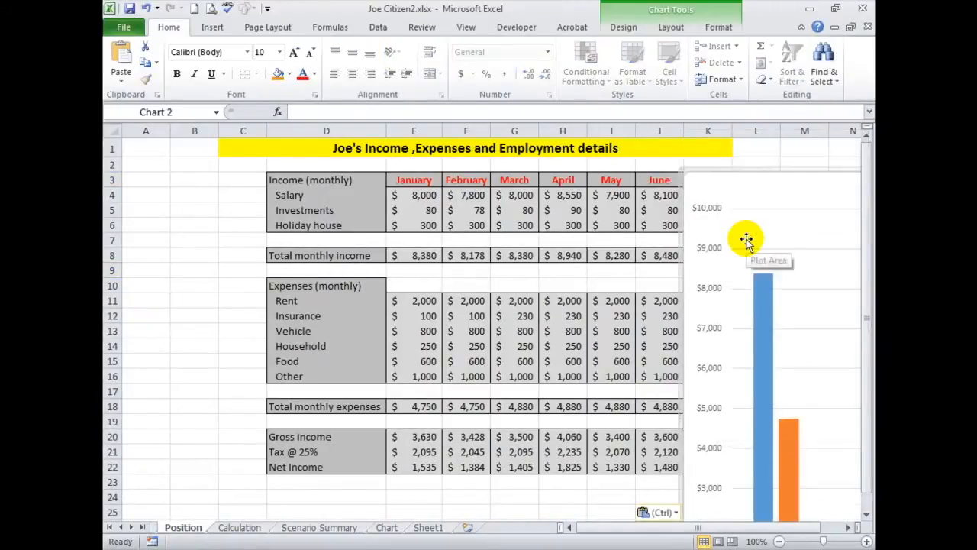
Step: Shrink the pasted chart and place it beside the June column, level with row 3
left_click_drag(683, 166, 836, 441)
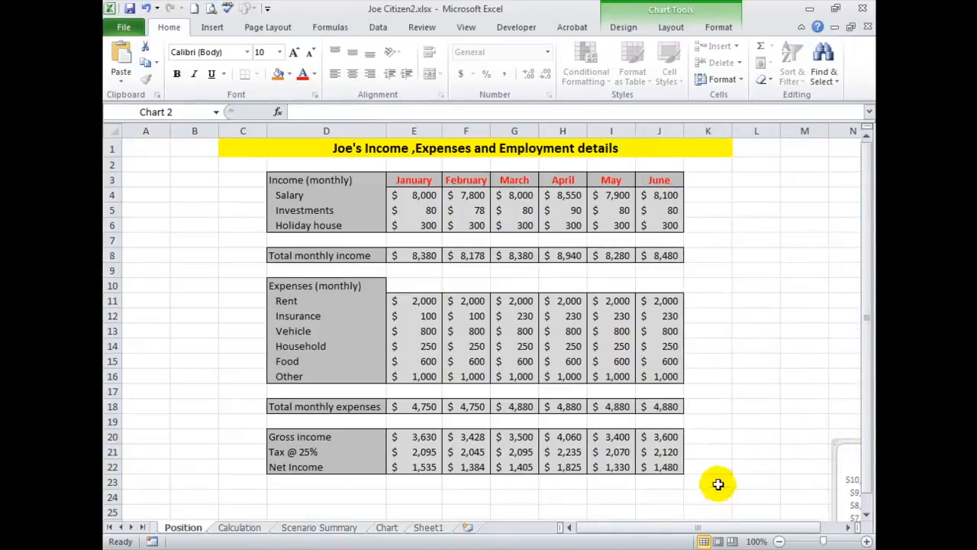
left_click_drag(658, 532, 664, 532)
left_click_drag(812, 462, 674, 191)
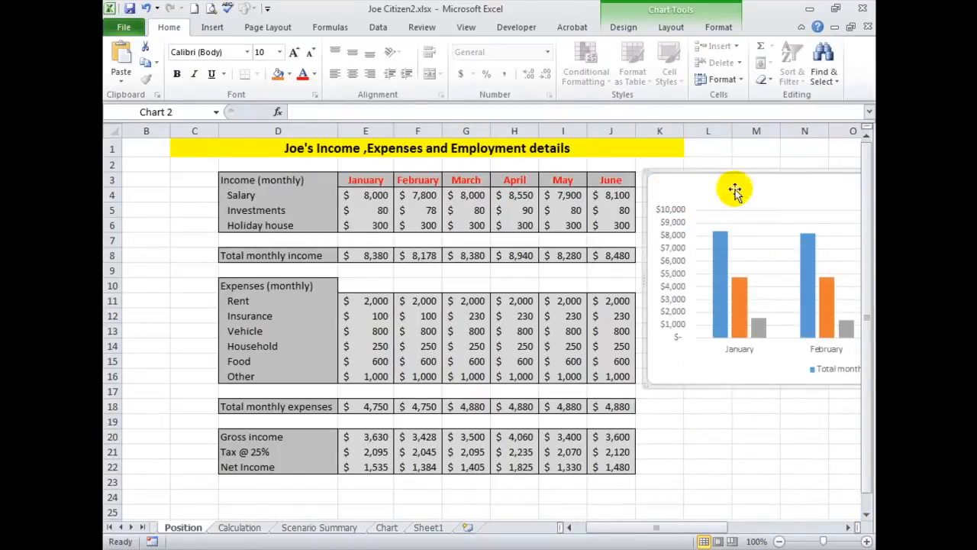
Step: Set the Position sheet's zoom to 75% and shrink the chart to span roughly columns K to R
left_click(465, 28)
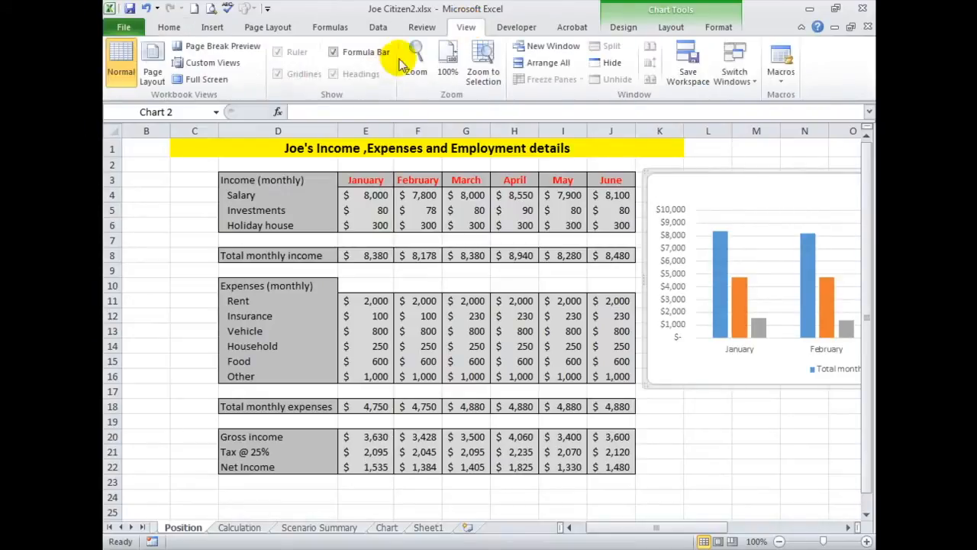
left_click(425, 55)
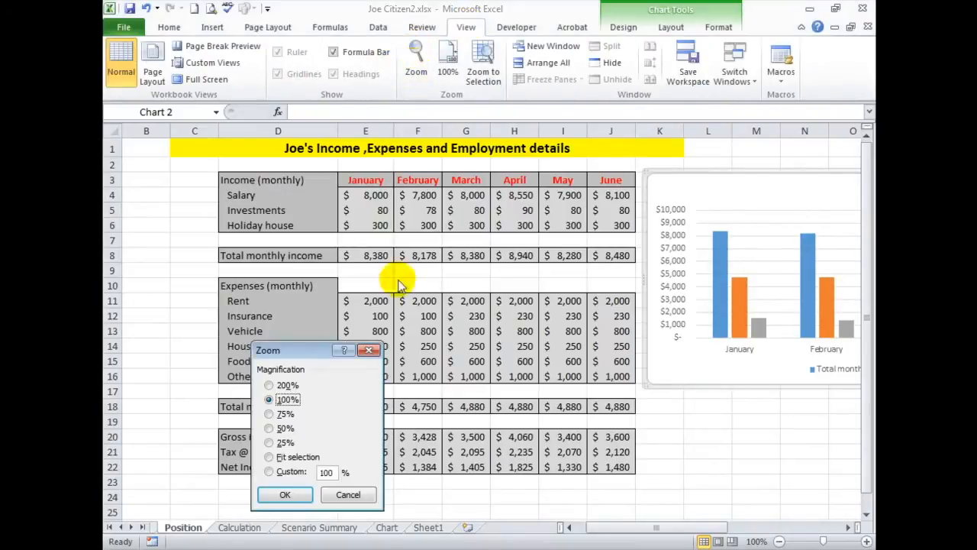
left_click(270, 414)
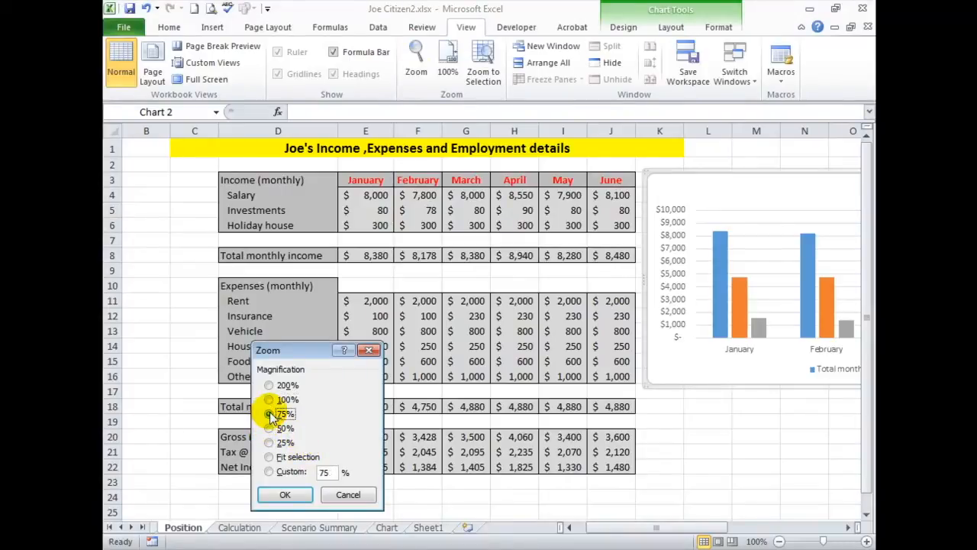
left_click(284, 494)
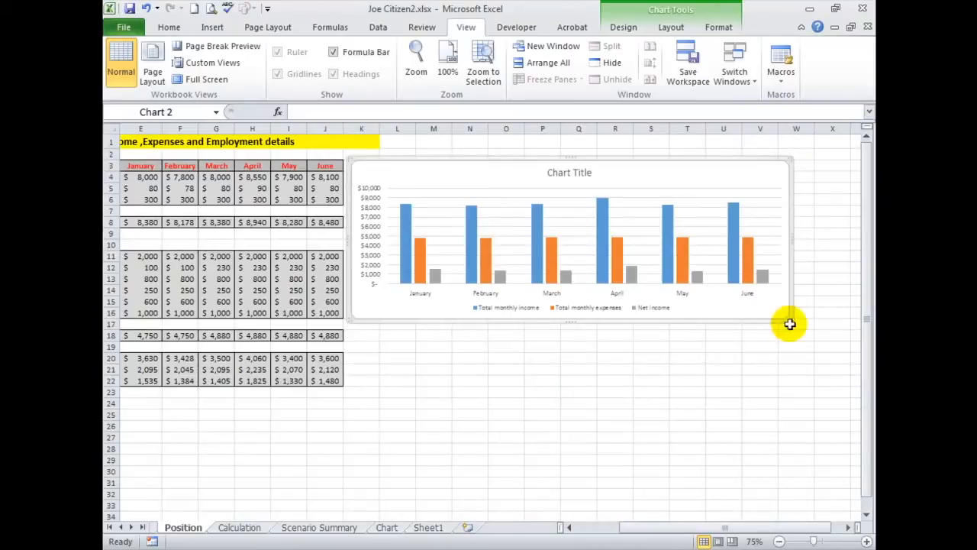
left_click_drag(790, 316, 616, 278)
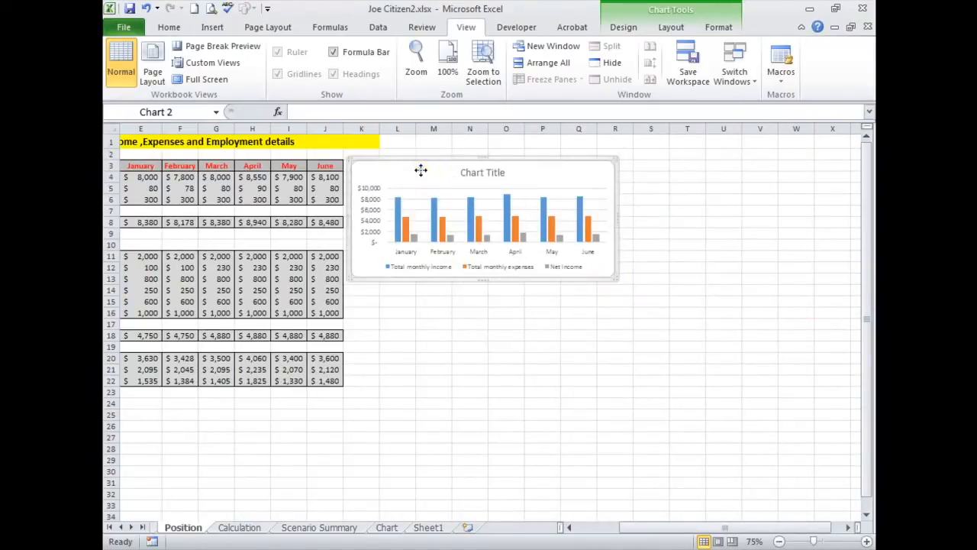
Step: Fit the chart directly beneath the Net Income row across columns D to J and save the workbook
left_click_drag(419, 168, 193, 402)
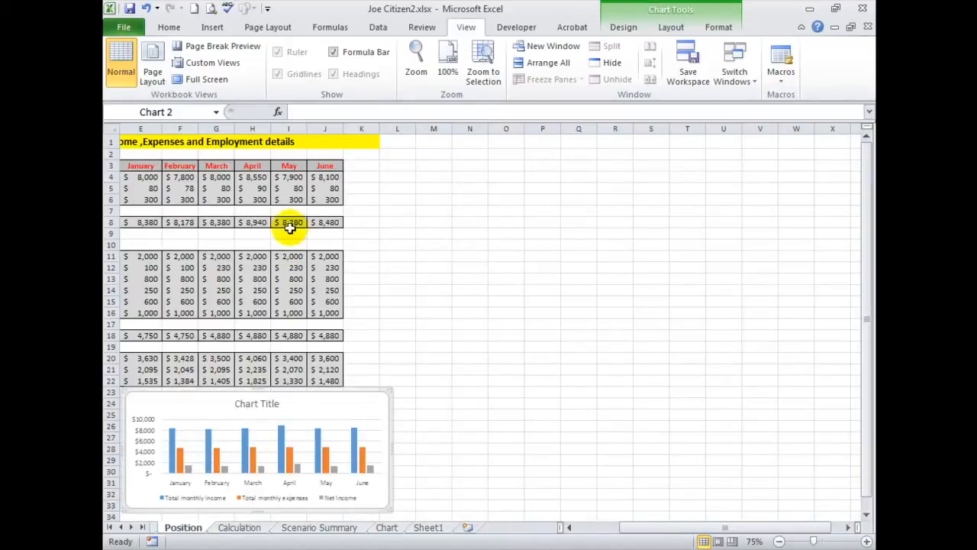
left_click_drag(696, 532, 613, 531)
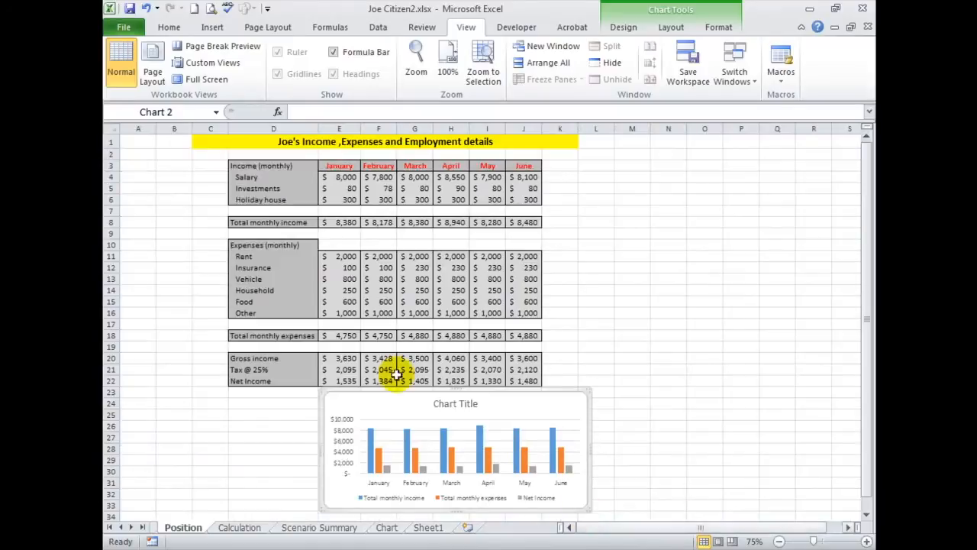
left_click_drag(387, 399, 299, 405)
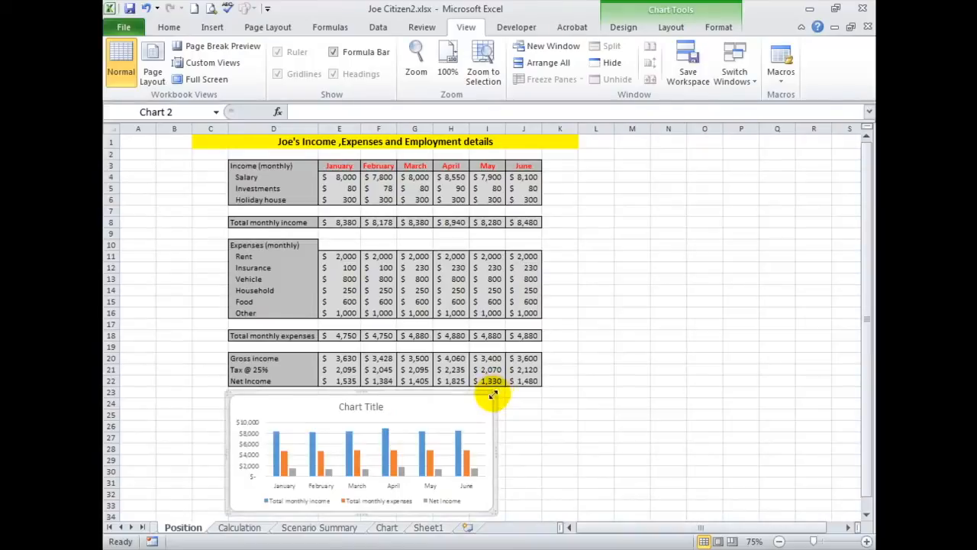
left_click_drag(493, 394, 540, 395)
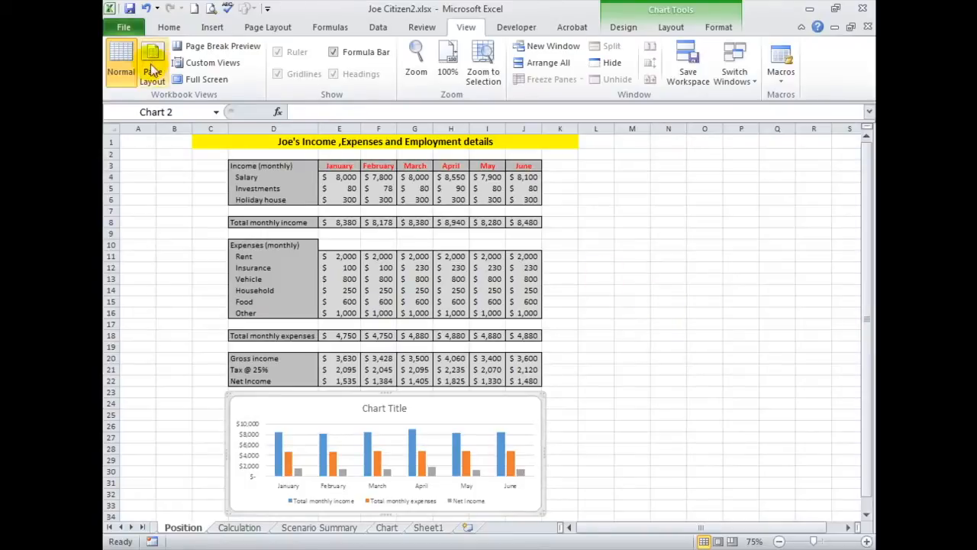
left_click(131, 10)
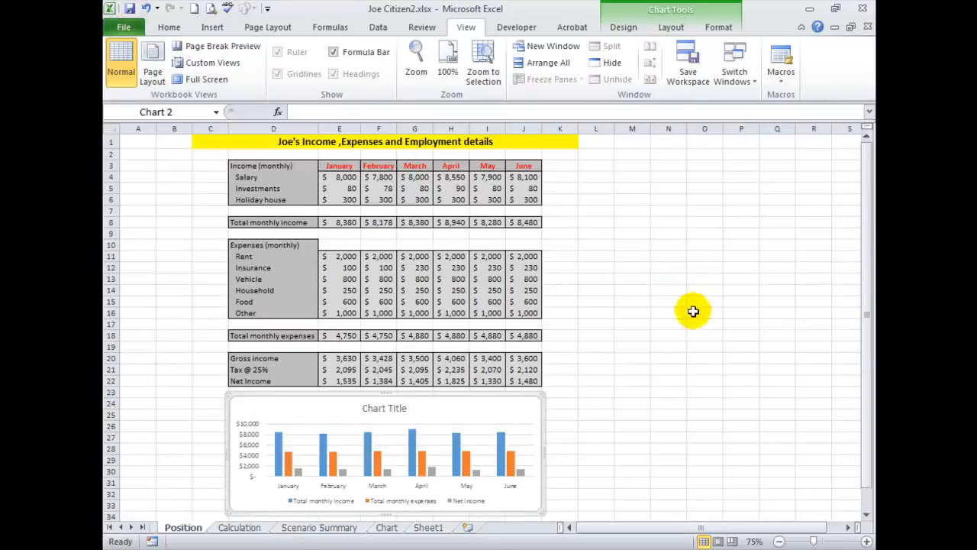
Step: Delete the separate Chart sheet from the workbook
right_click(387, 528)
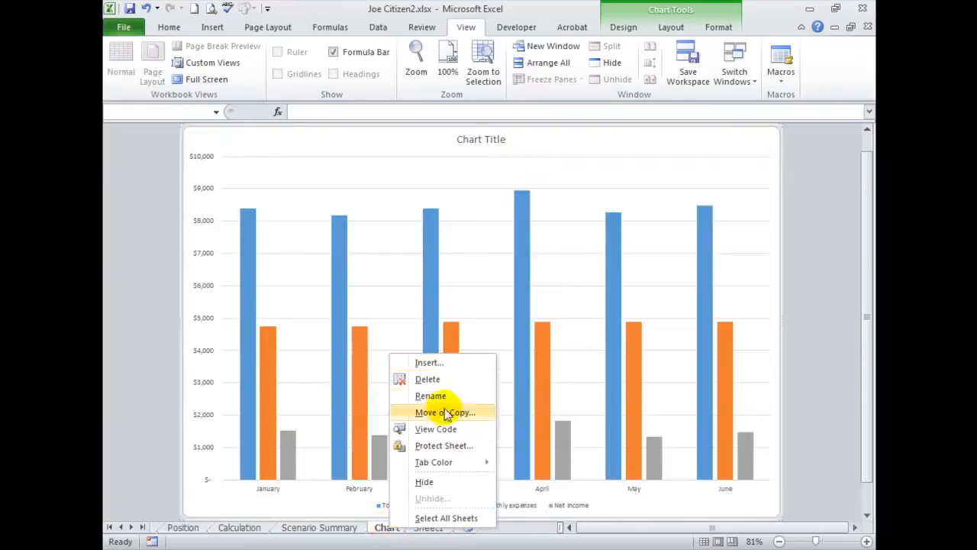
left_click(438, 381)
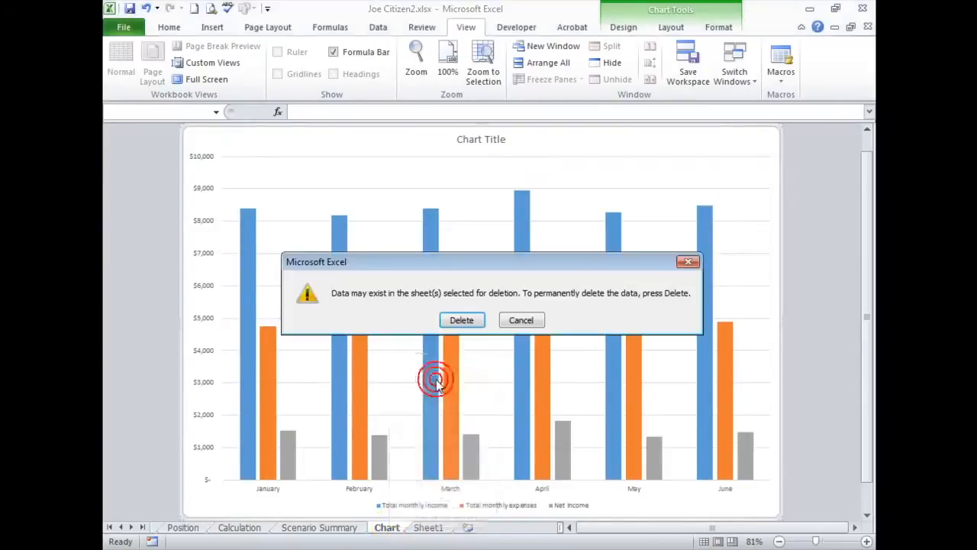
left_click(461, 320)
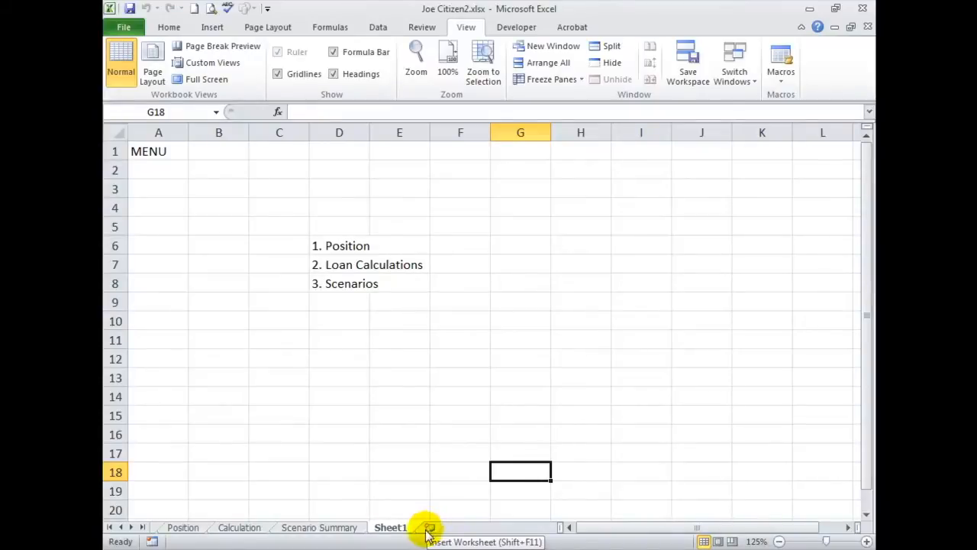
Step: Rename Sheet1 as Menu and move it in front of the Position sheet
right_click(395, 526)
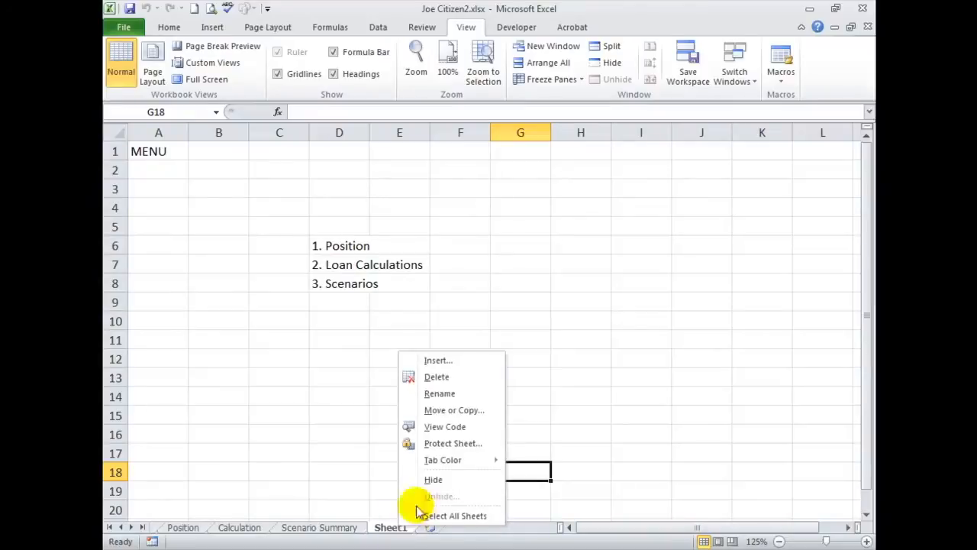
left_click(449, 393)
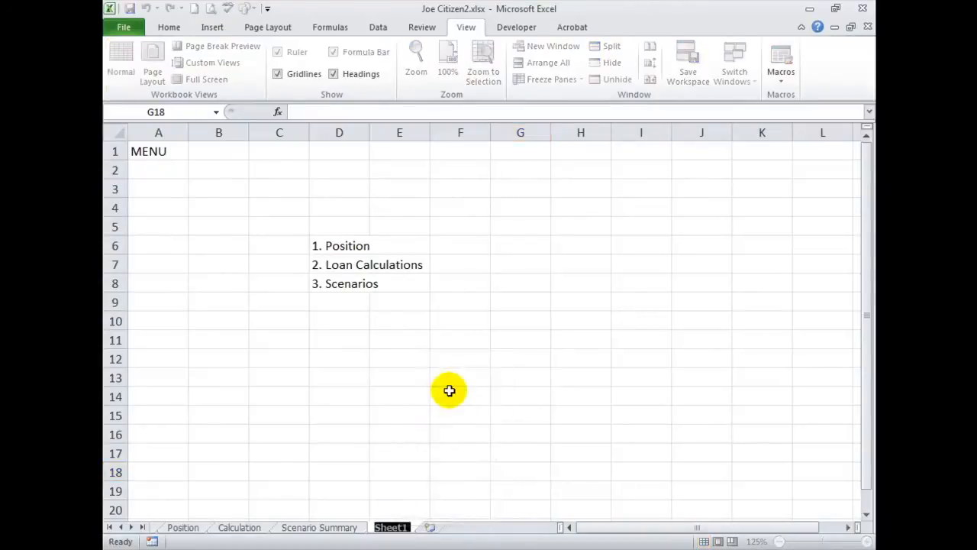
type("Menu")
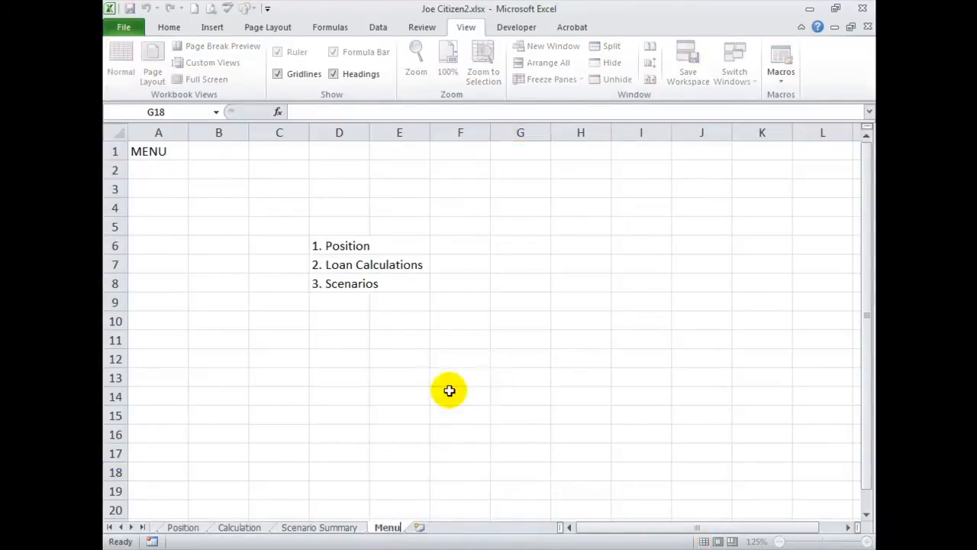
left_click(422, 506)
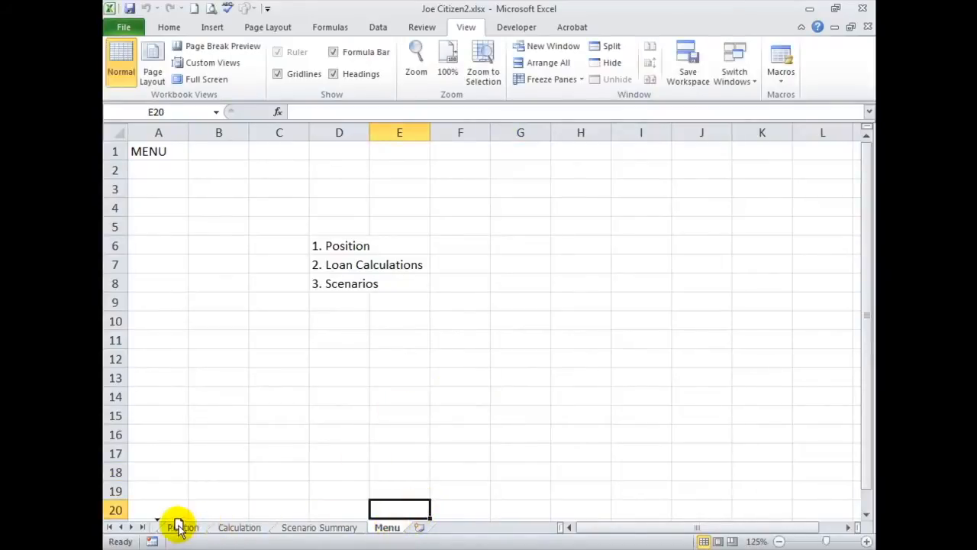
left_click_drag(177, 526, 176, 527)
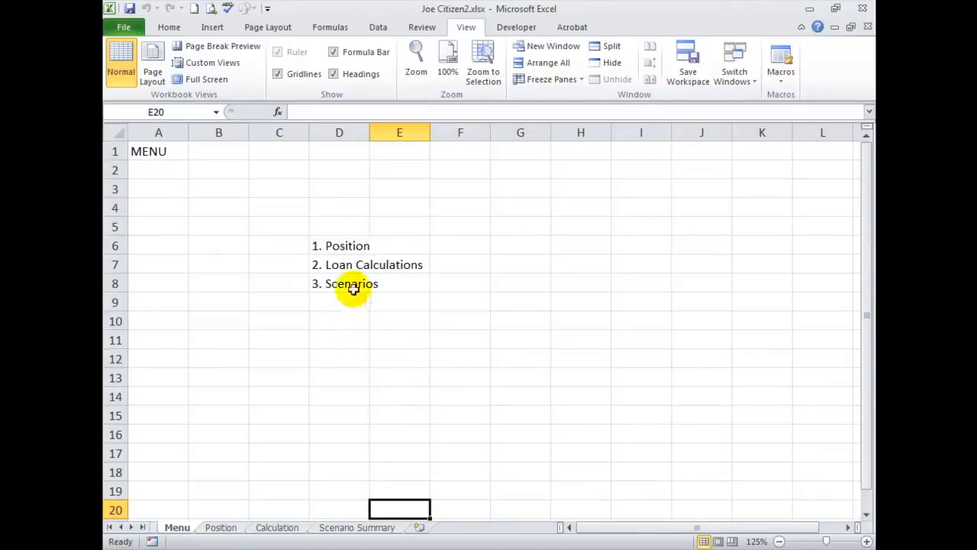
Step: Link the "1. Position" entry in cell D6 of the Menu sheet to cell A1 of the Position sheet
left_click(349, 246)
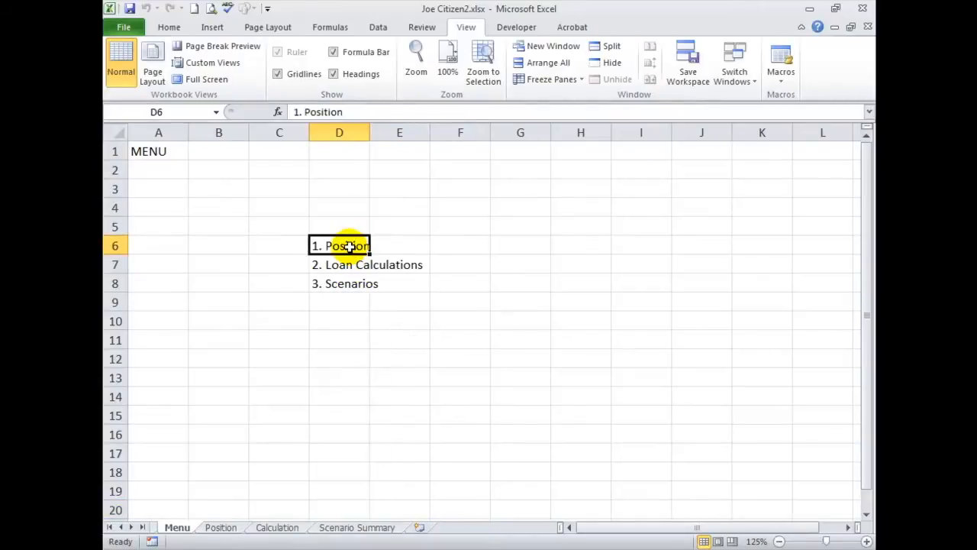
right_click(350, 246)
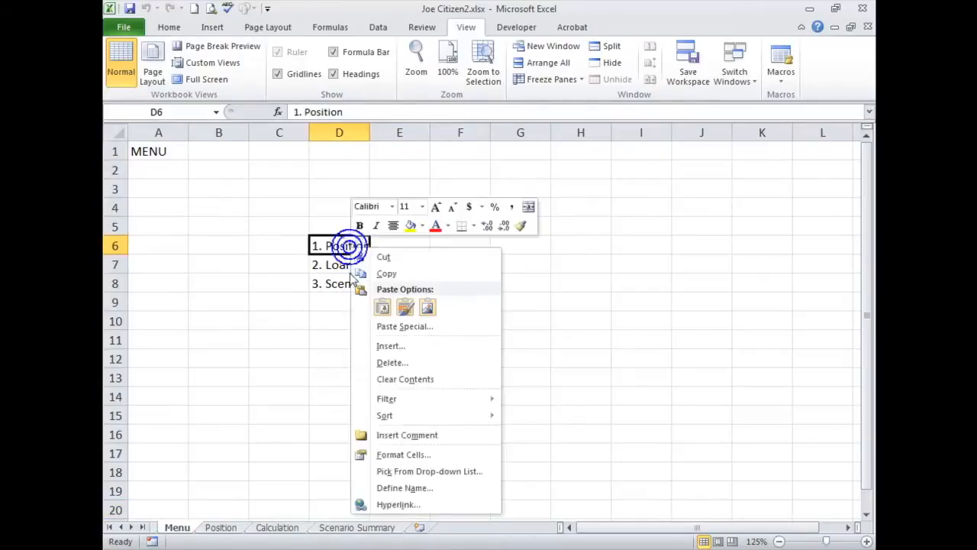
left_click(389, 505)
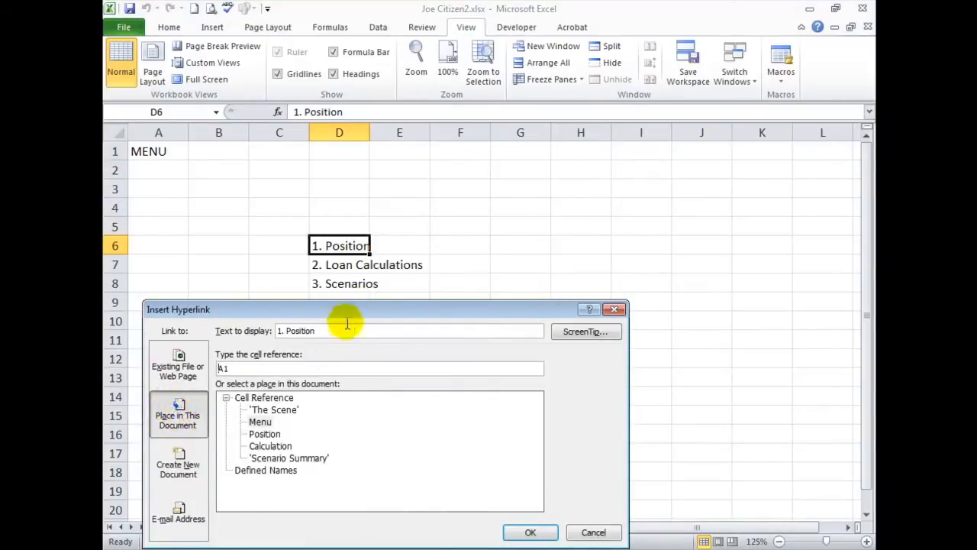
left_click(267, 435)
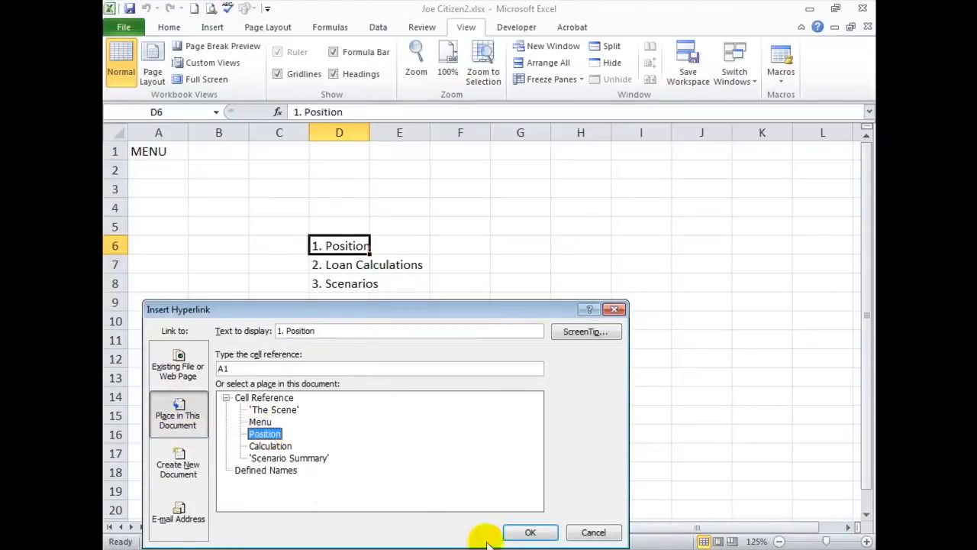
left_click(527, 532)
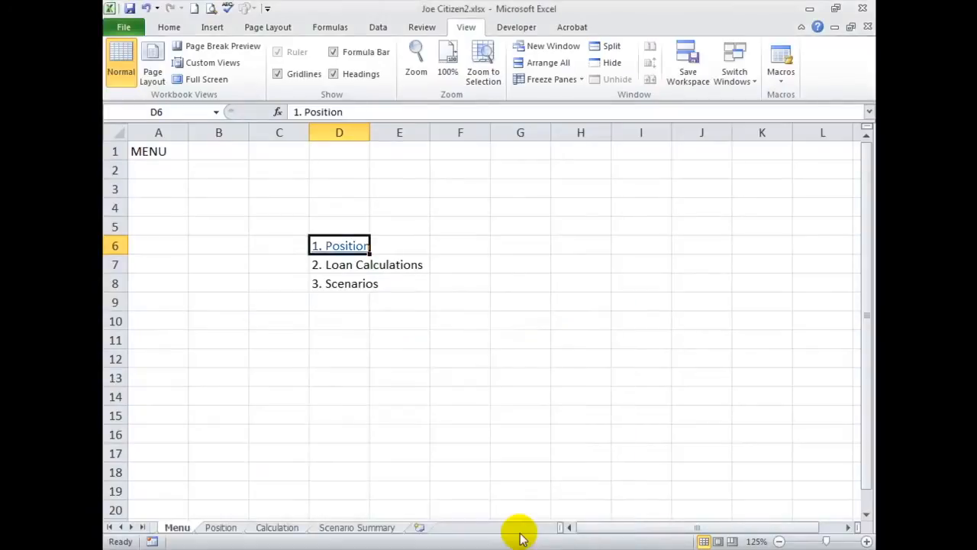
Step: Link the "2. Loan Calculations" entry in cell D7 to the Calculation sheet within this workbook
left_click(341, 269)
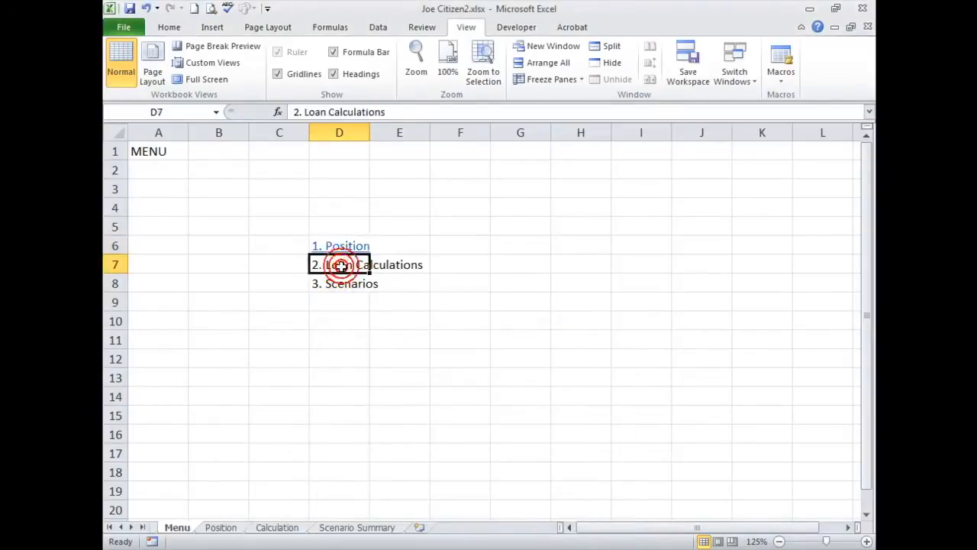
right_click(343, 269)
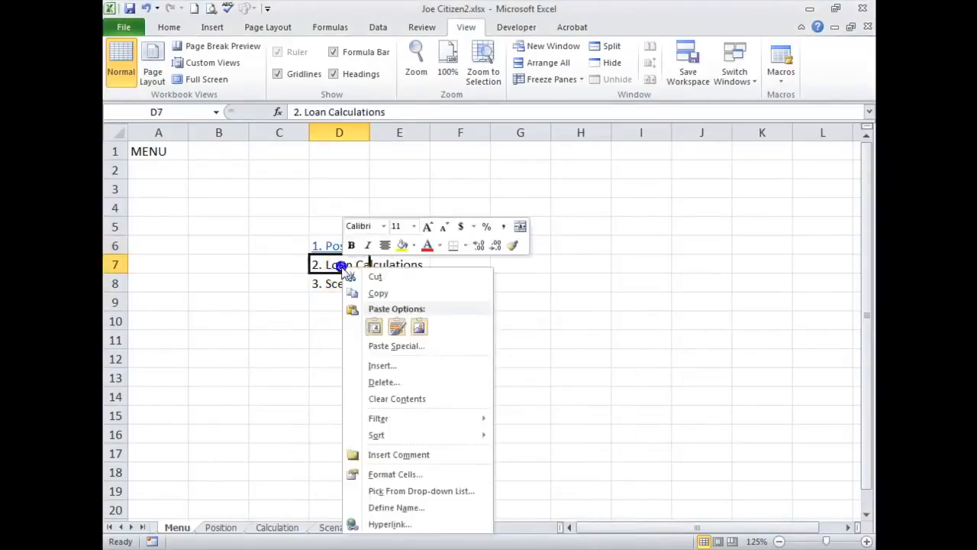
left_click(388, 524)
left_click(280, 446)
left_click(527, 536)
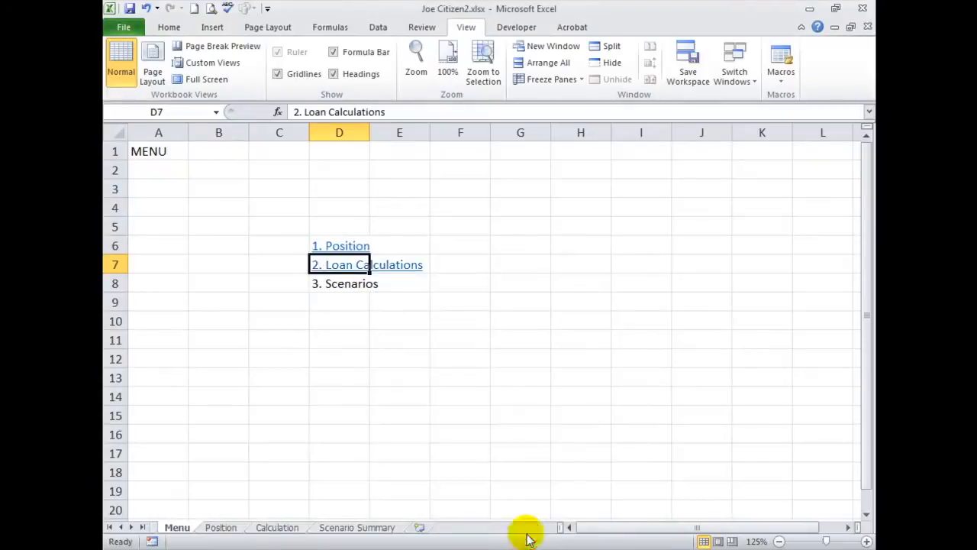
Step: Link the "3. Scenarios" entry in cell D8 to cell A1 of the Scenario Summary sheet
left_click(345, 284)
right_click(341, 284)
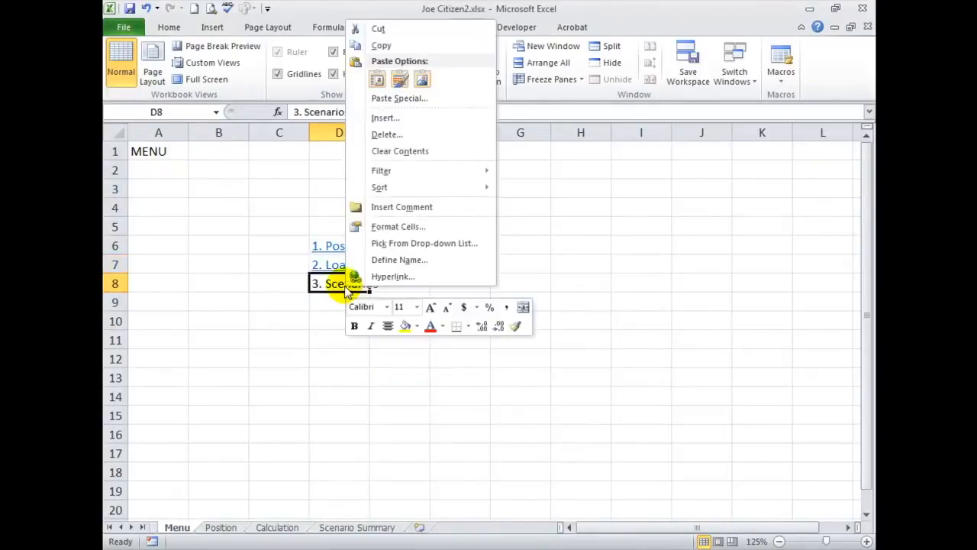
left_click(385, 276)
left_click(313, 300)
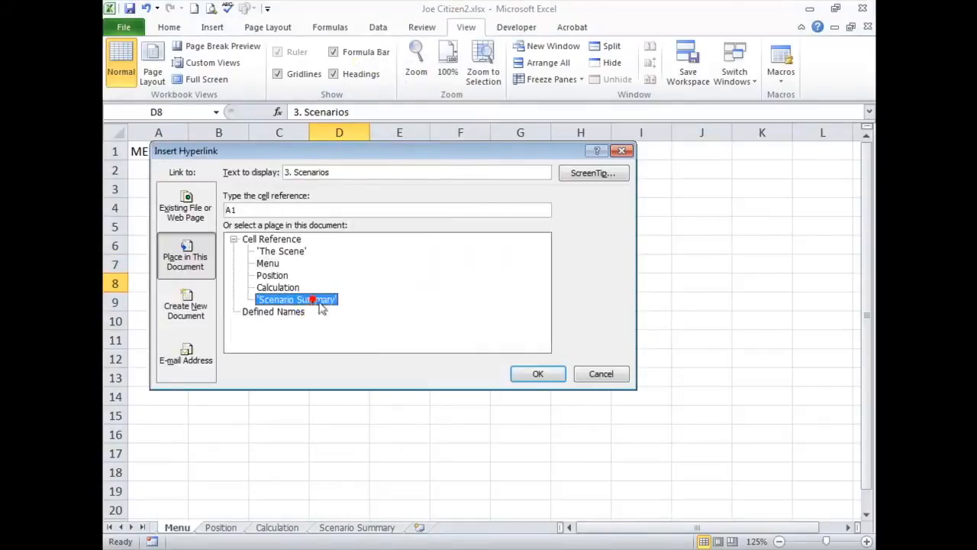
left_click(536, 375)
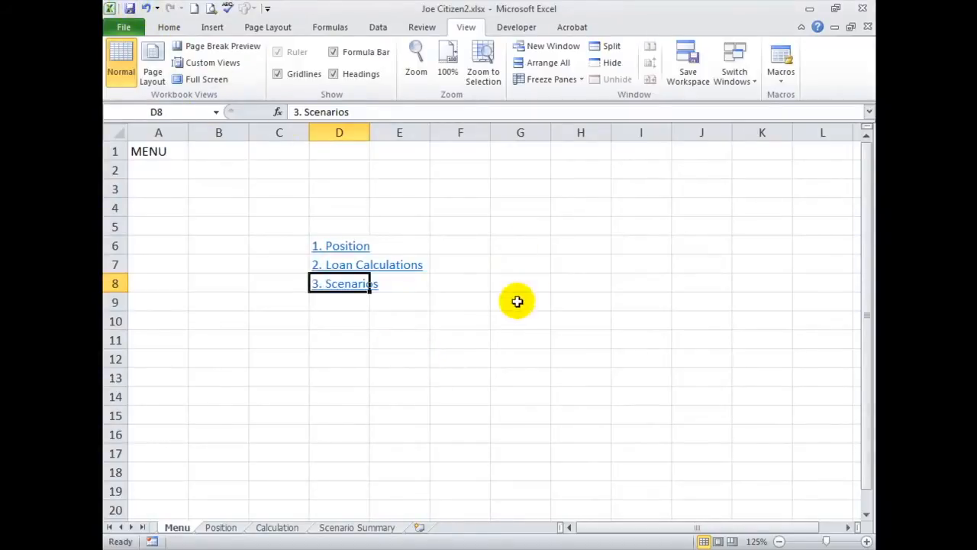
left_click(384, 342)
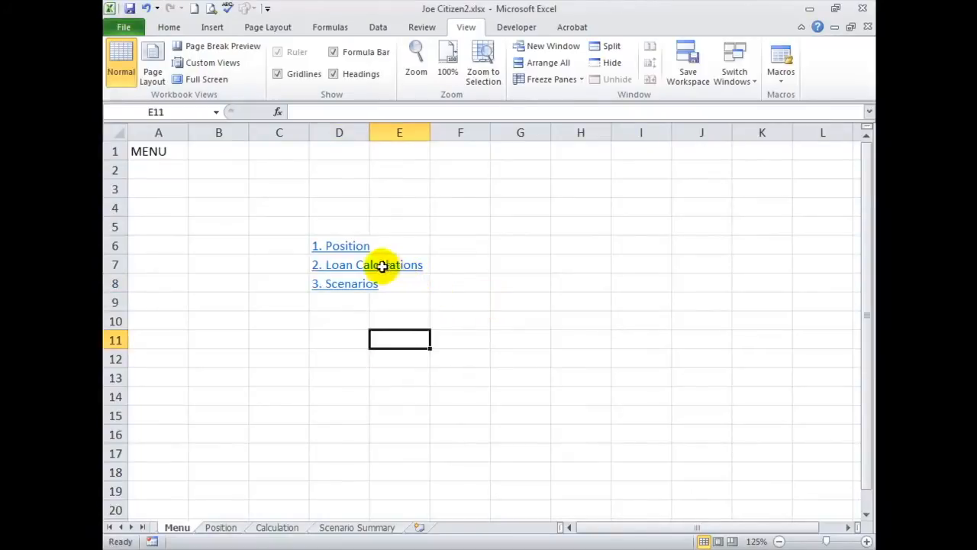
Step: Follow the Loan Calculations link, insert a blank row above row 1 of the Calculation sheet, and enter Menu in cell A1
left_click(342, 267)
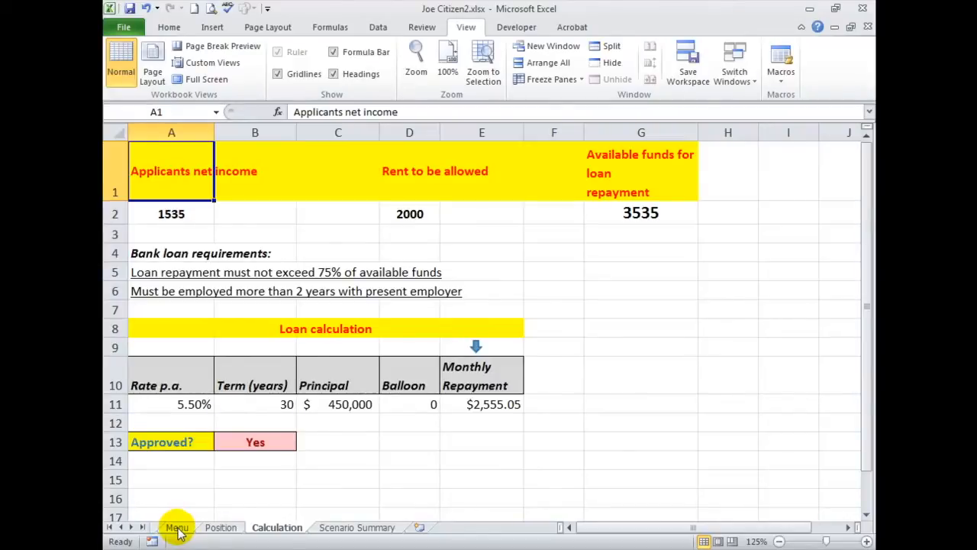
right_click(113, 169)
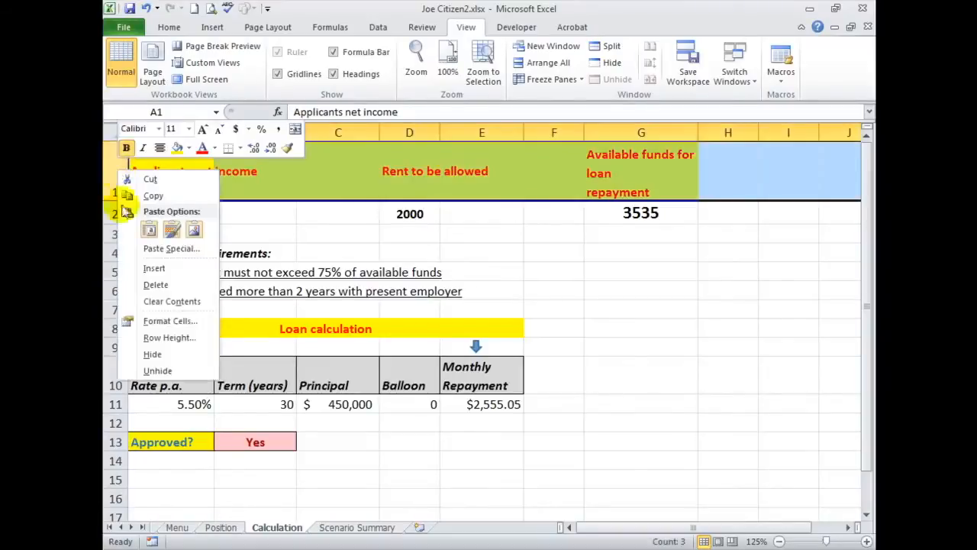
left_click(155, 268)
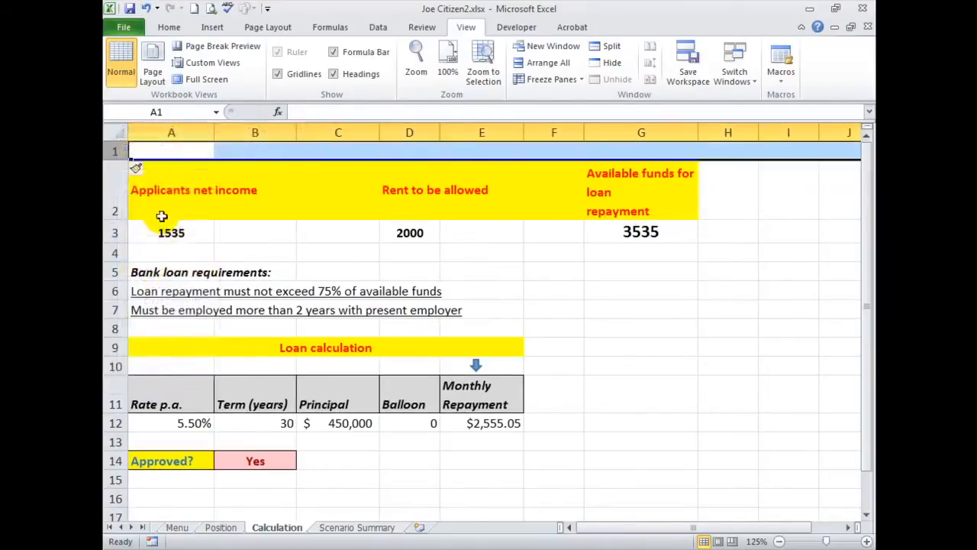
left_click(163, 147)
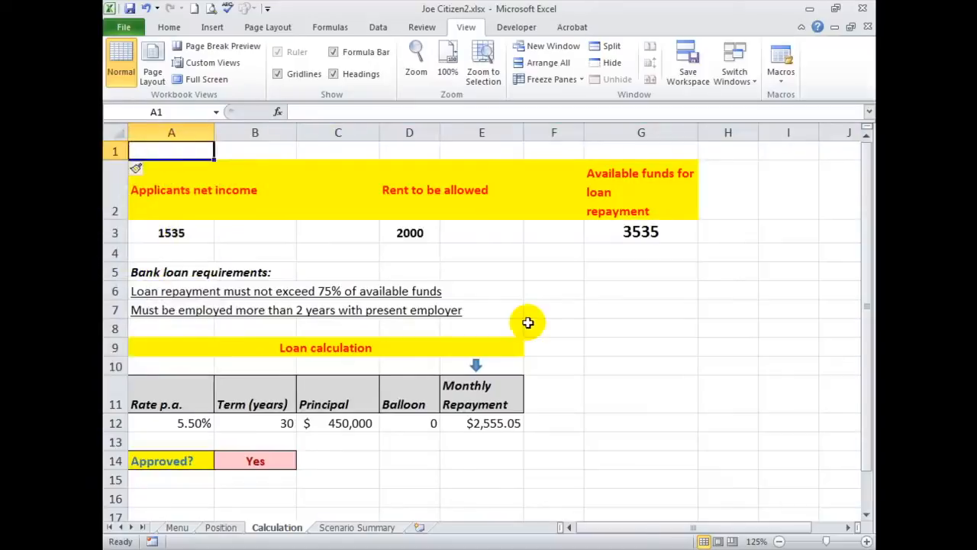
type("Menu")
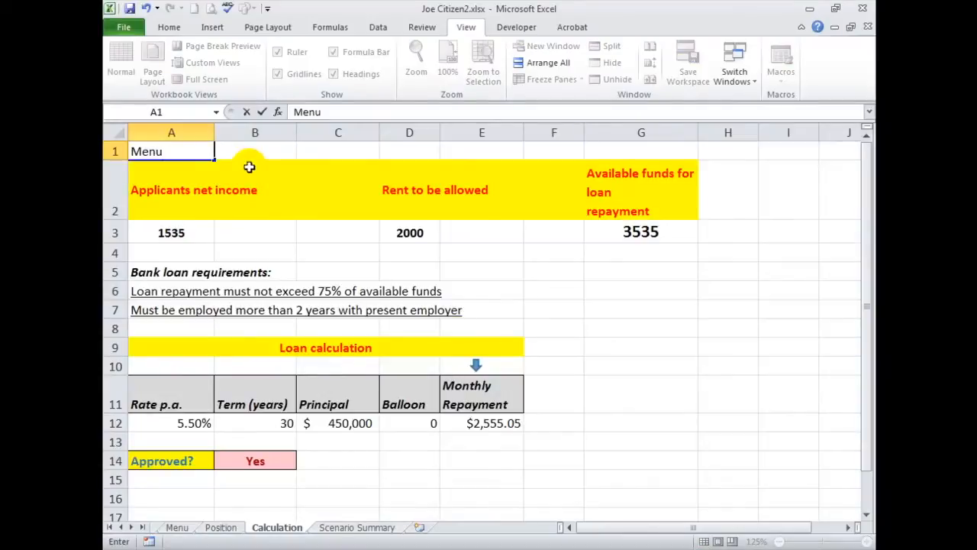
key("ctrl+Return")
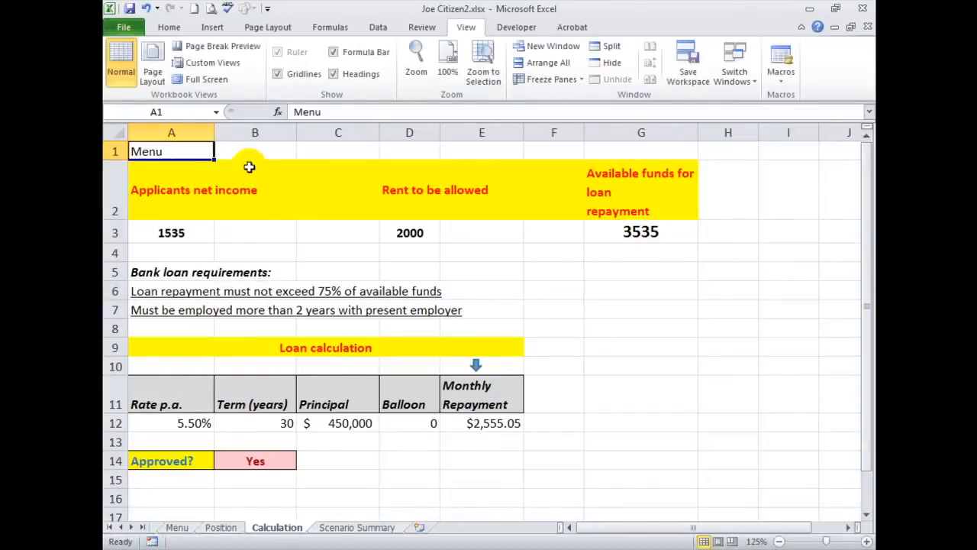
Step: Link the Calculation sheet's Menu cell to cell A1 of the Menu sheet and follow the link back
right_click(156, 152)
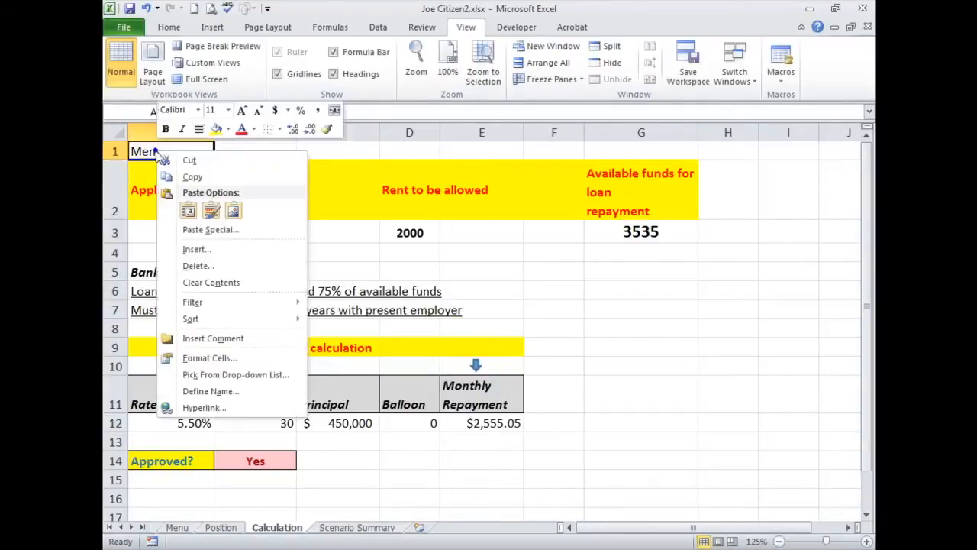
left_click(200, 407)
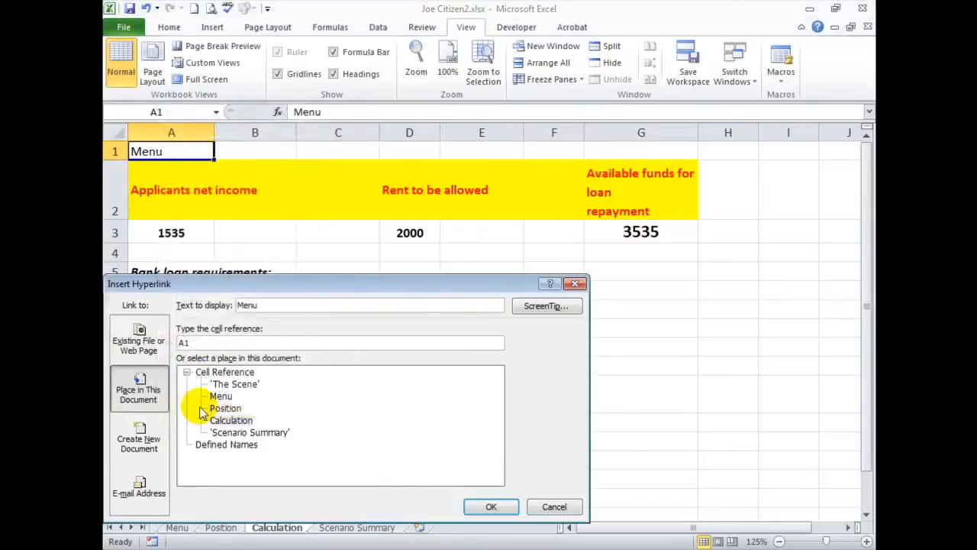
left_click(221, 396)
left_click(489, 506)
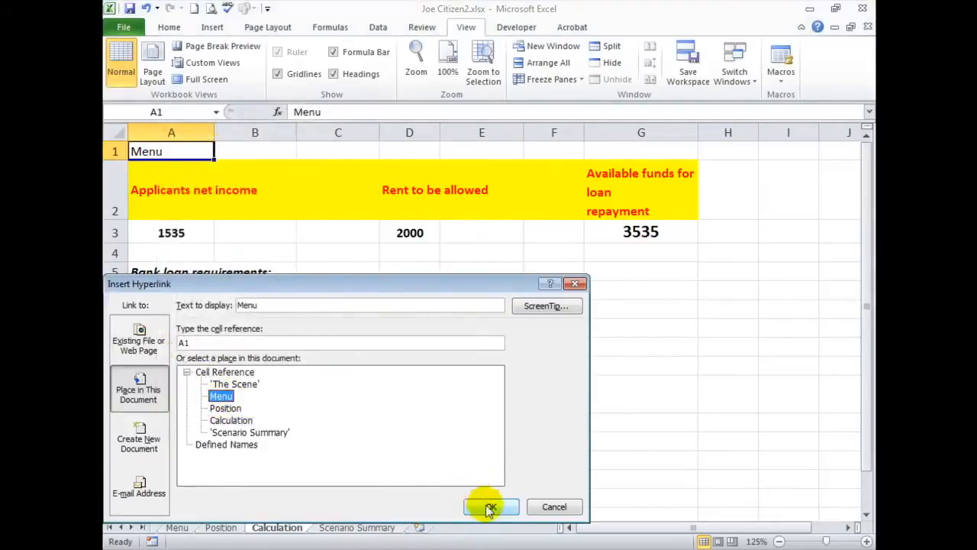
left_click(145, 153)
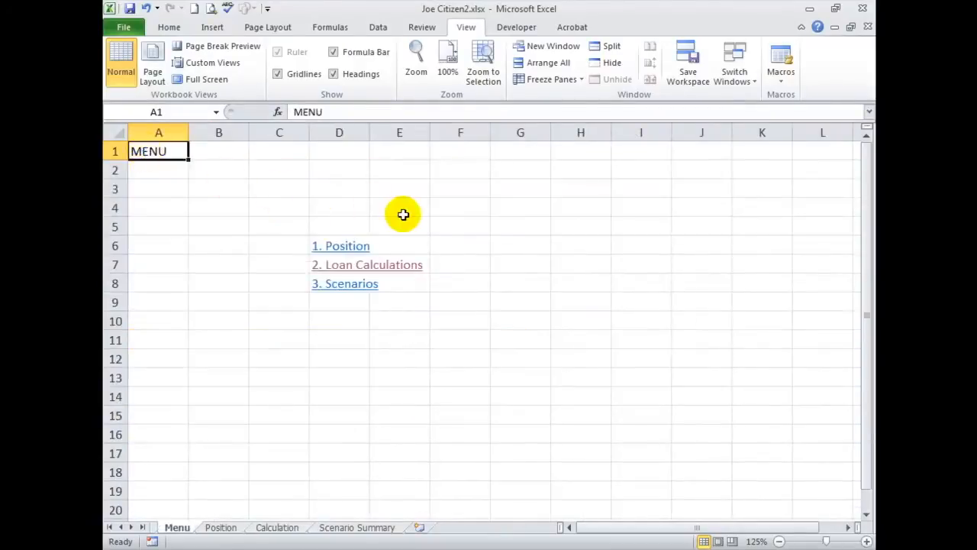
Step: Enter Menu in cell A1 of the Position sheet and link it to the Menu sheet
left_click(346, 249)
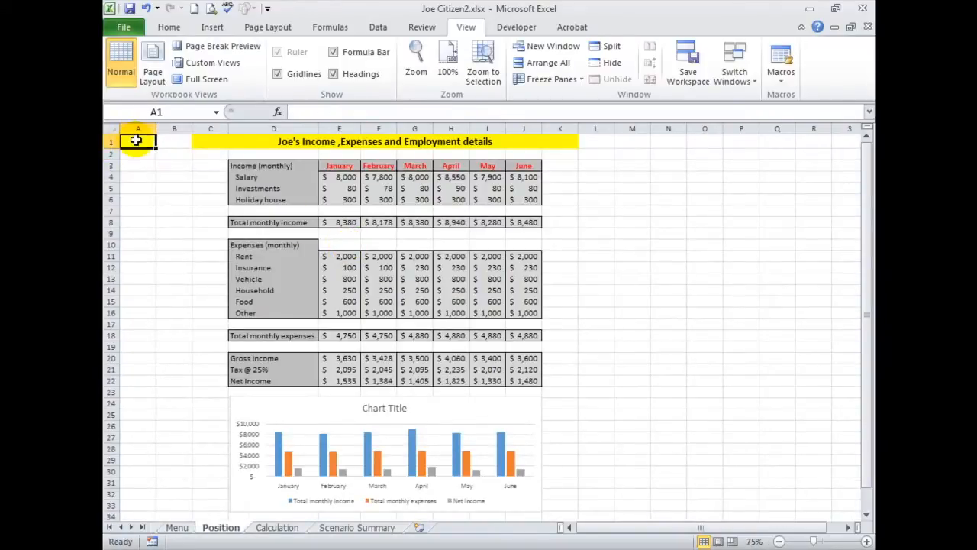
type("Menu")
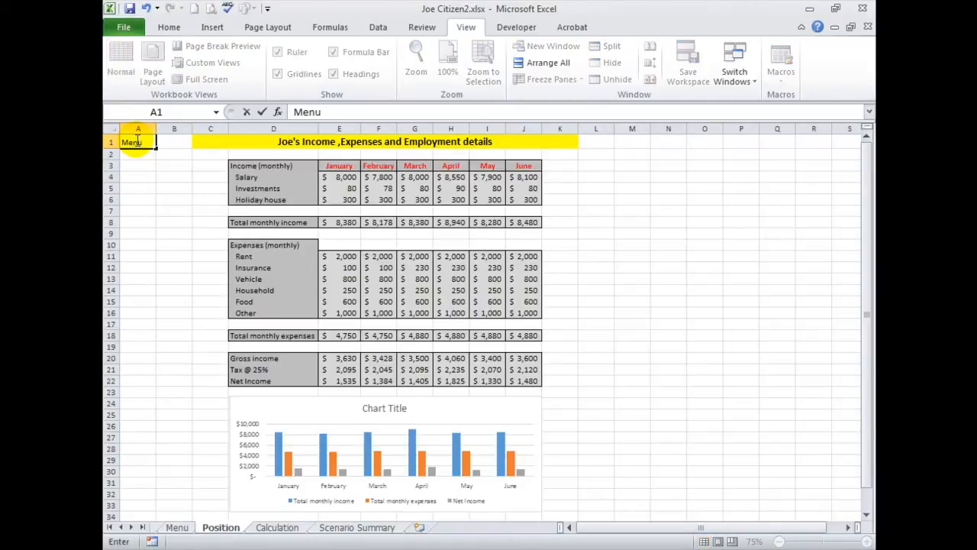
left_click(142, 180)
left_click(131, 141)
right_click(131, 141)
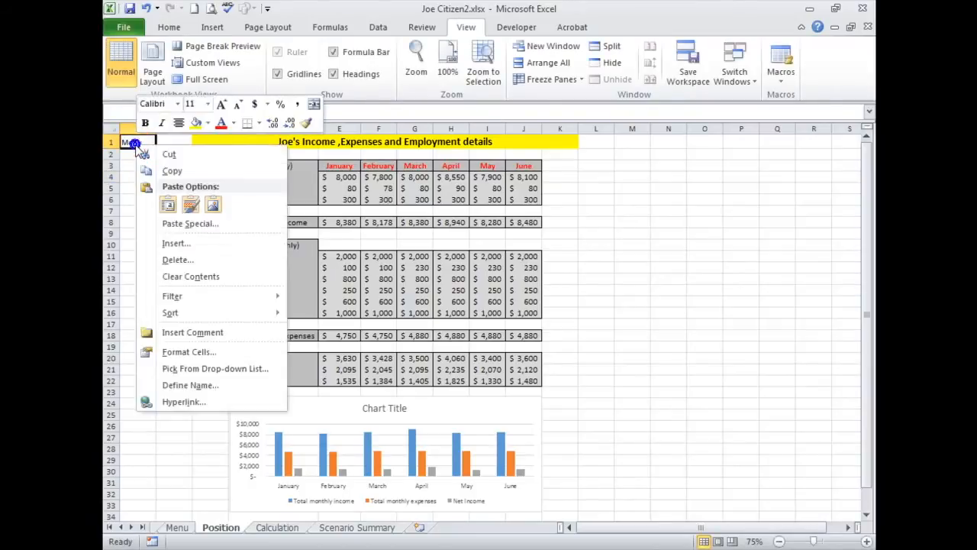
left_click(191, 405)
left_click(220, 392)
left_click(492, 503)
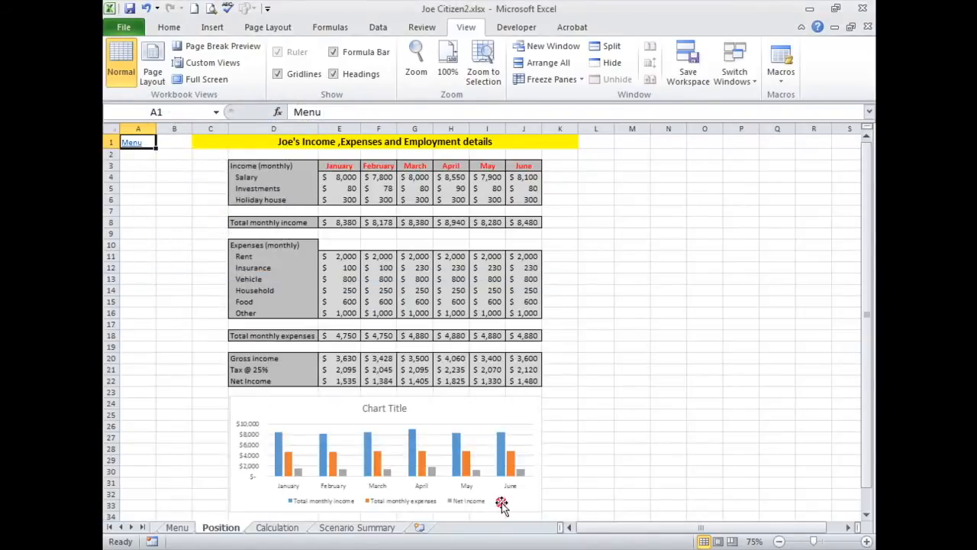
left_click(131, 145)
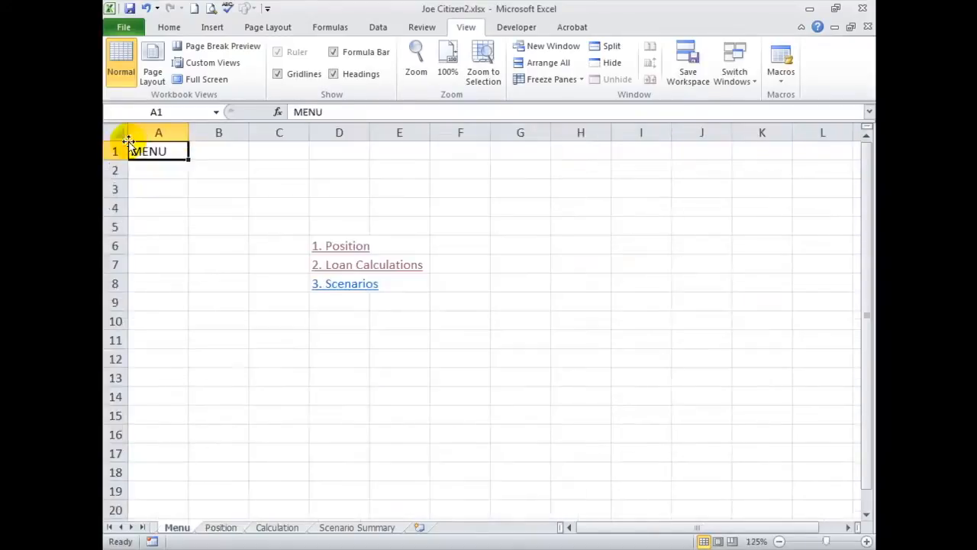
Step: Enter Menu in cell A1 of the Scenario Summary sheet and link that cell to the Menu sheet
left_click(350, 285)
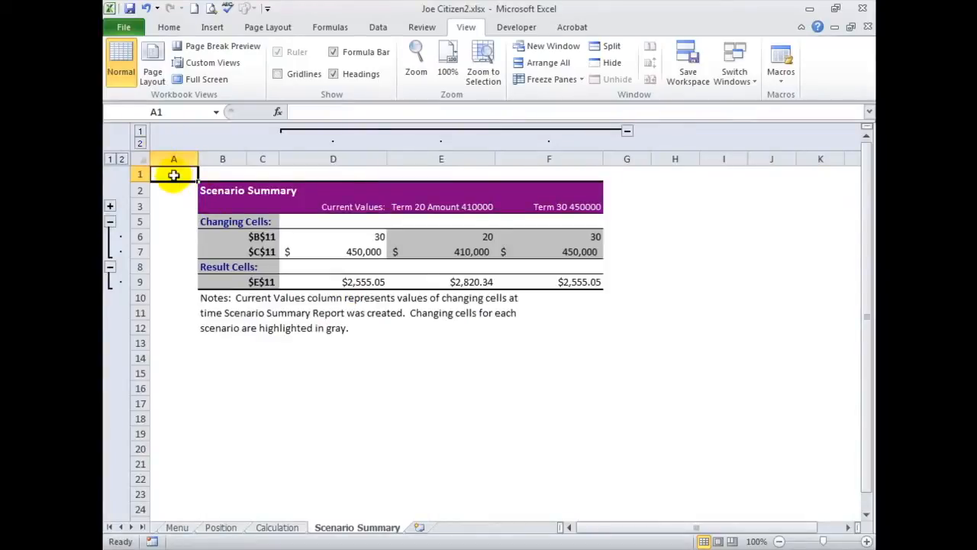
type("Menu")
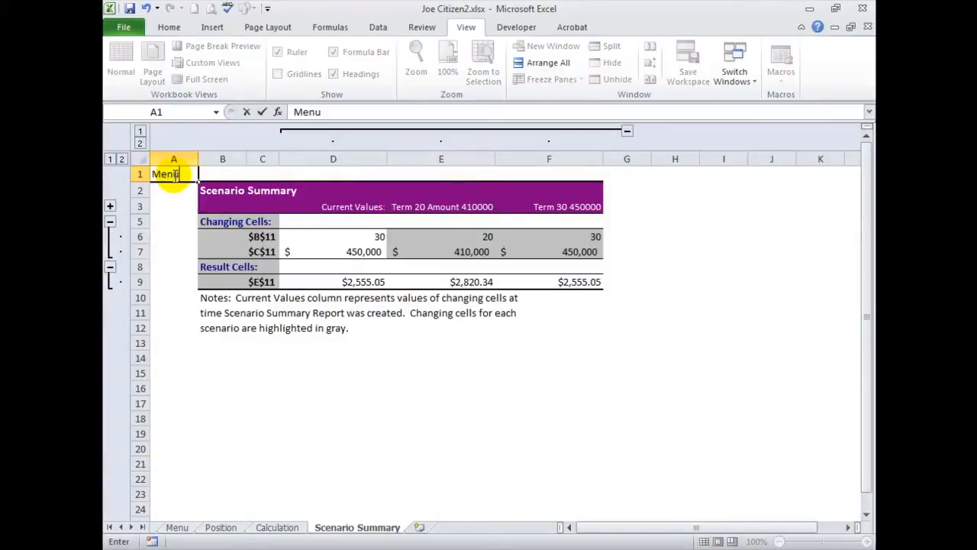
left_click(174, 174)
right_click(174, 174)
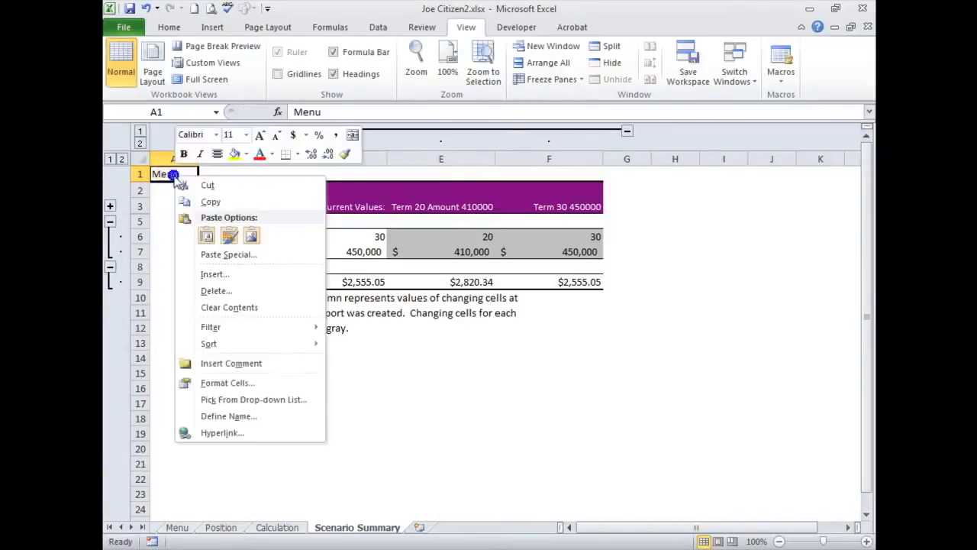
left_click(233, 433)
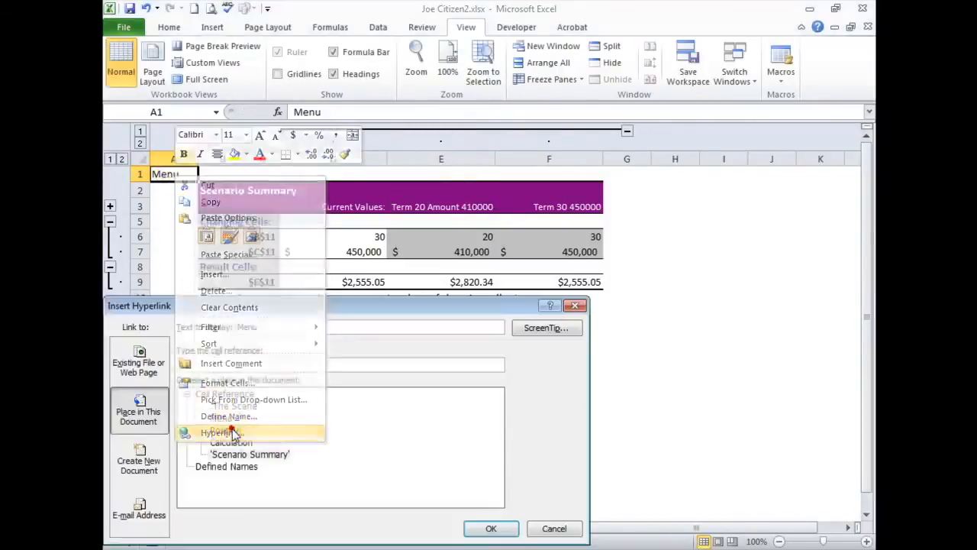
left_click(220, 418)
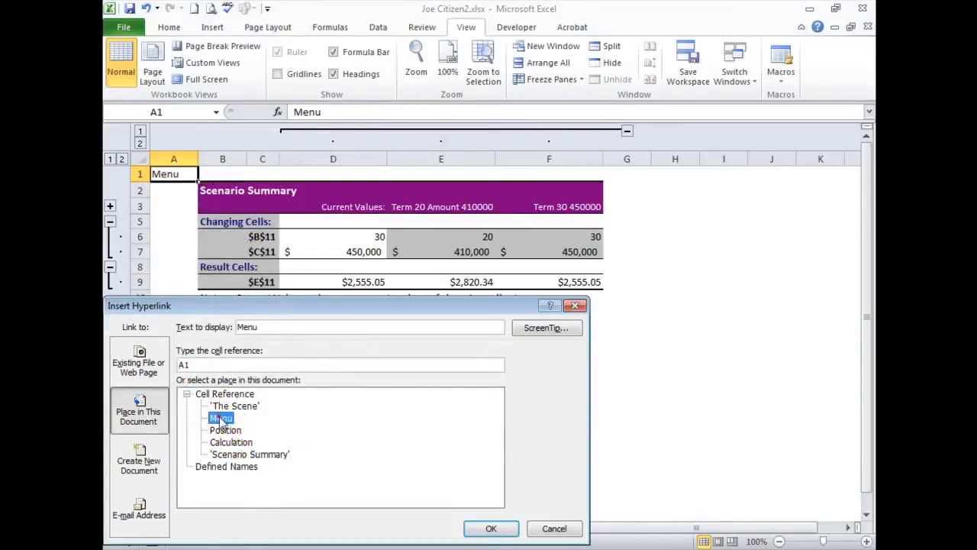
left_click(492, 527)
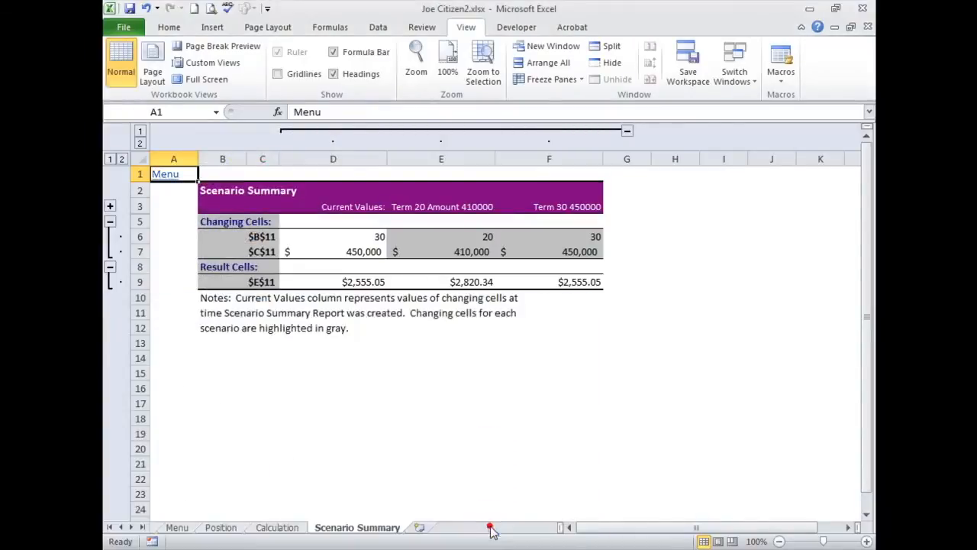
Step: Test the links by returning from Scenario Summary to the Menu sheet and opening the Position sheet from there
left_click(164, 175)
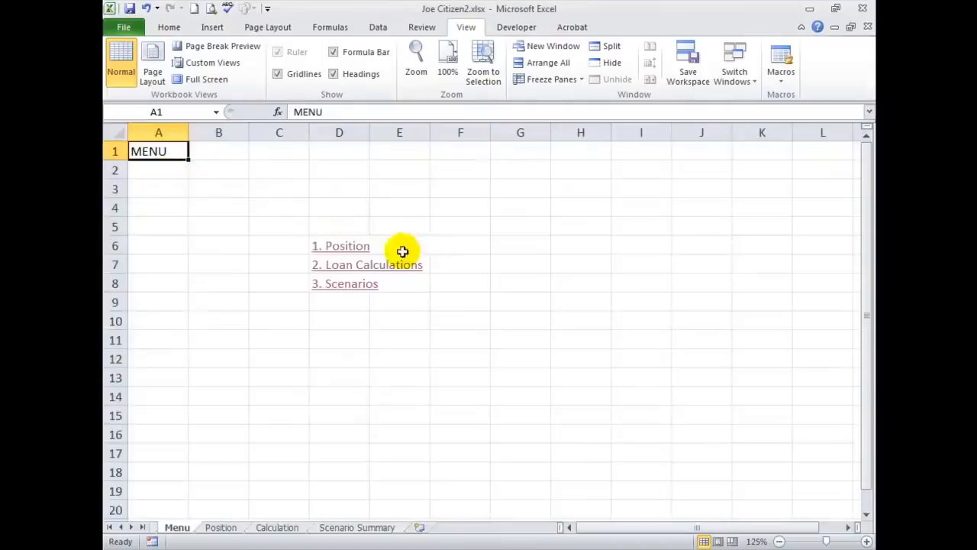
left_click(342, 246)
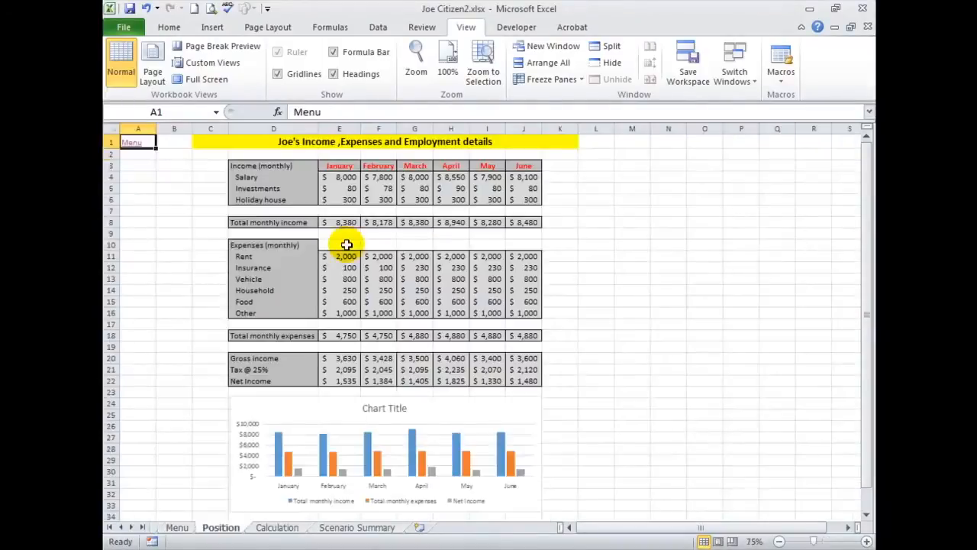
Step: Test the Menu sheet's links to Loan Calculations and Scenarios, returning through each sheet's Menu link, and open the Position sheet
left_click(135, 143)
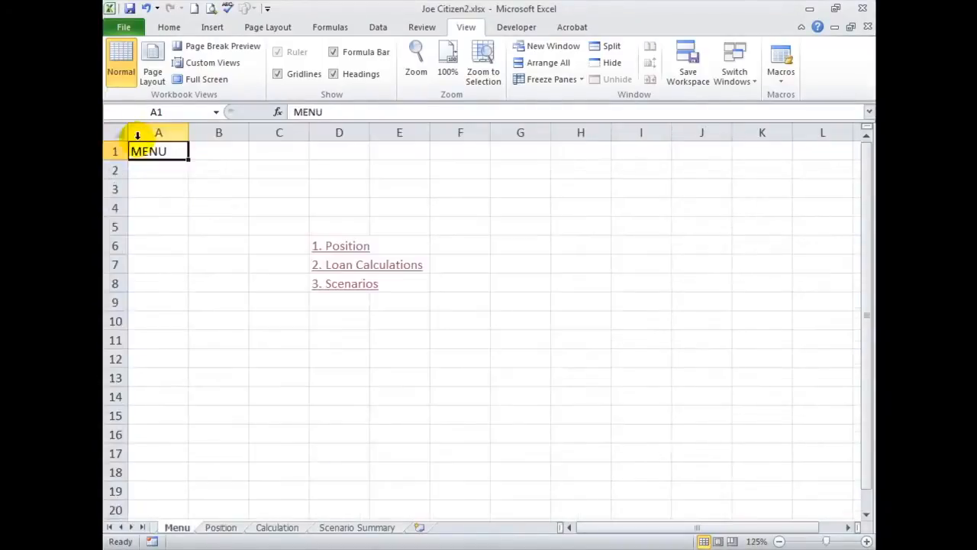
left_click(351, 267)
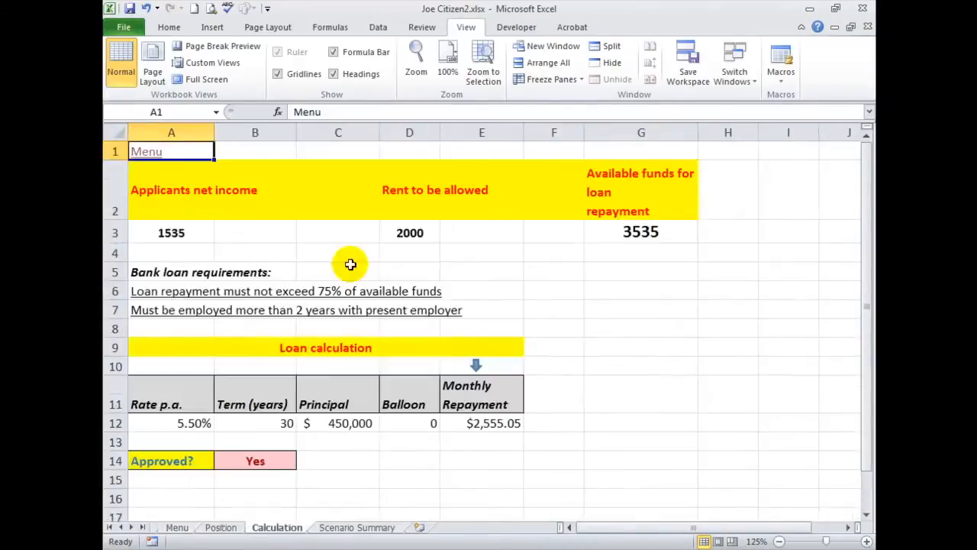
left_click(144, 151)
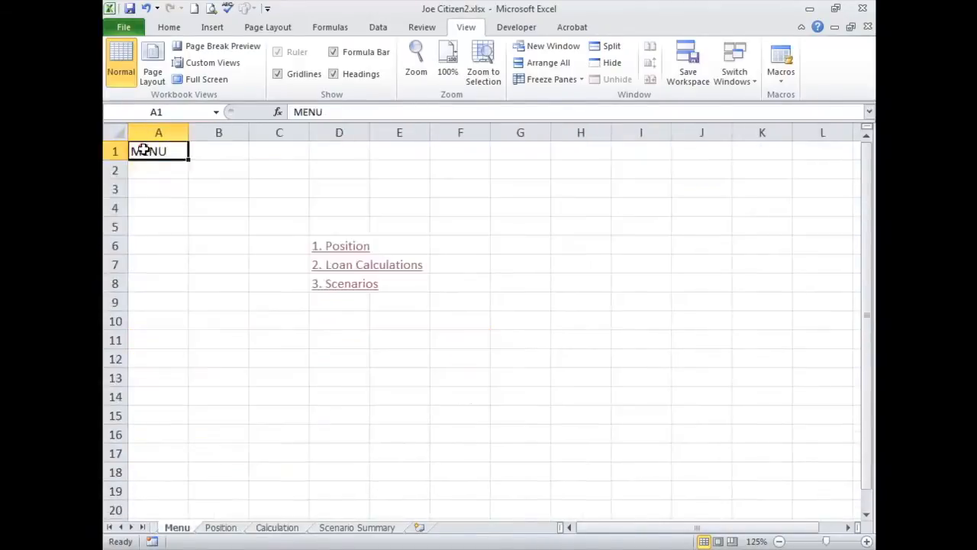
left_click(349, 285)
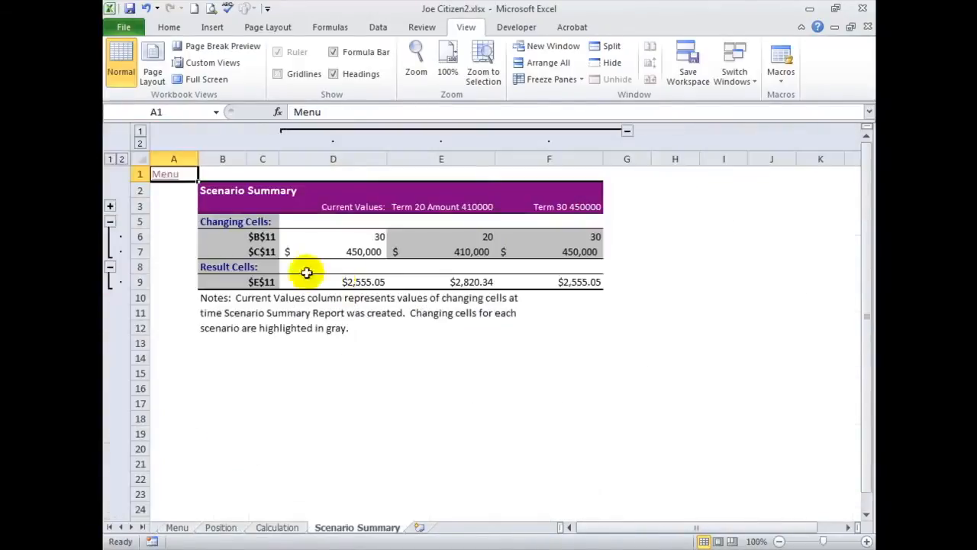
left_click(165, 175)
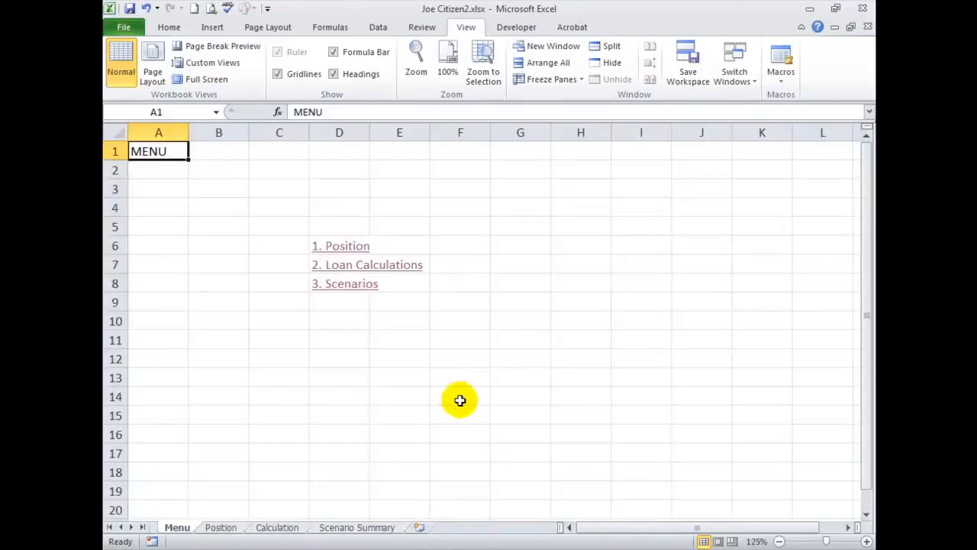
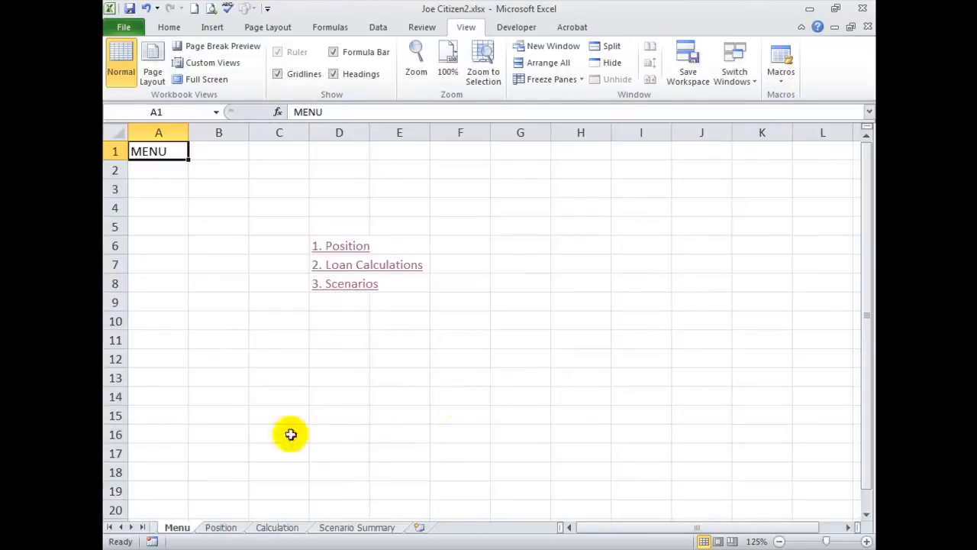
left_click(338, 250)
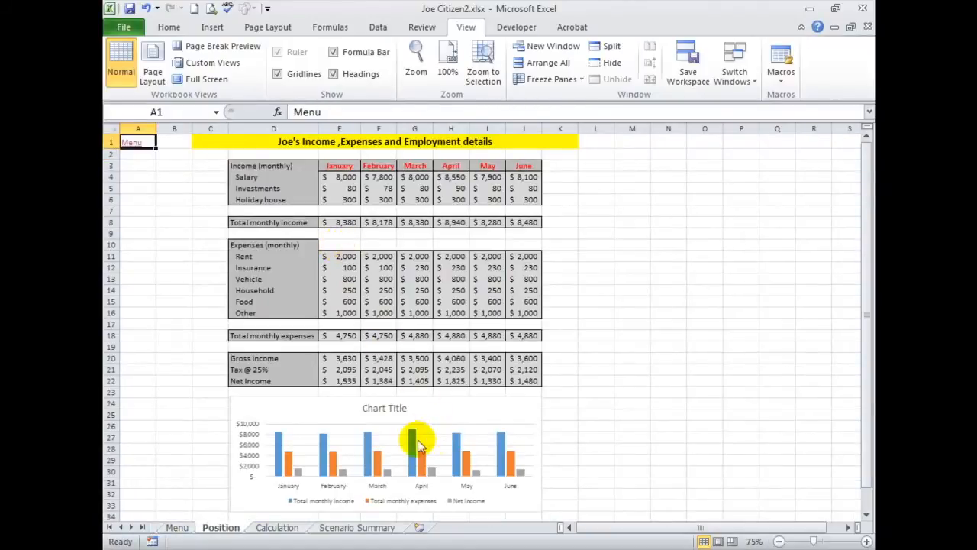
Step: Give the Total monthly income series in the Position sheet's column chart a solid red fill
mouse_move(414, 441)
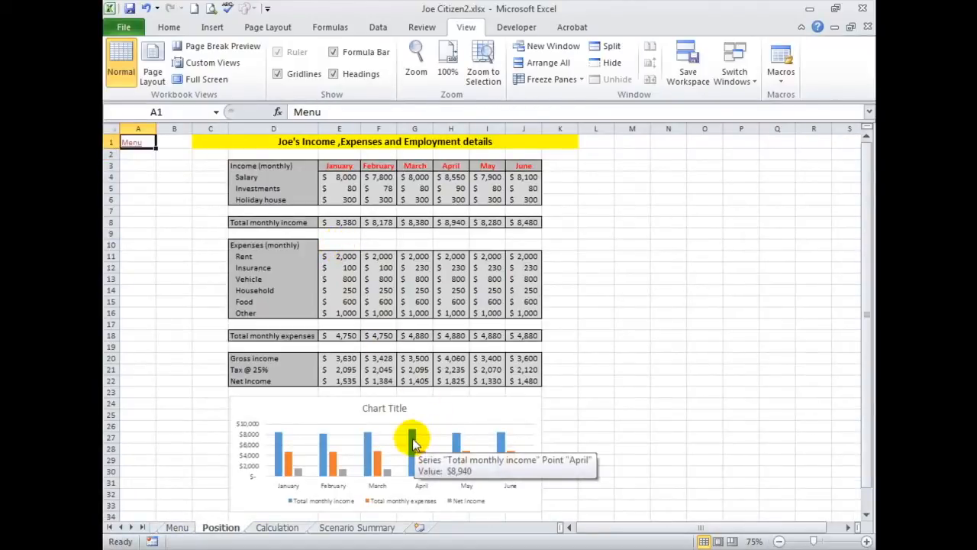
left_click(412, 439)
right_click(412, 438)
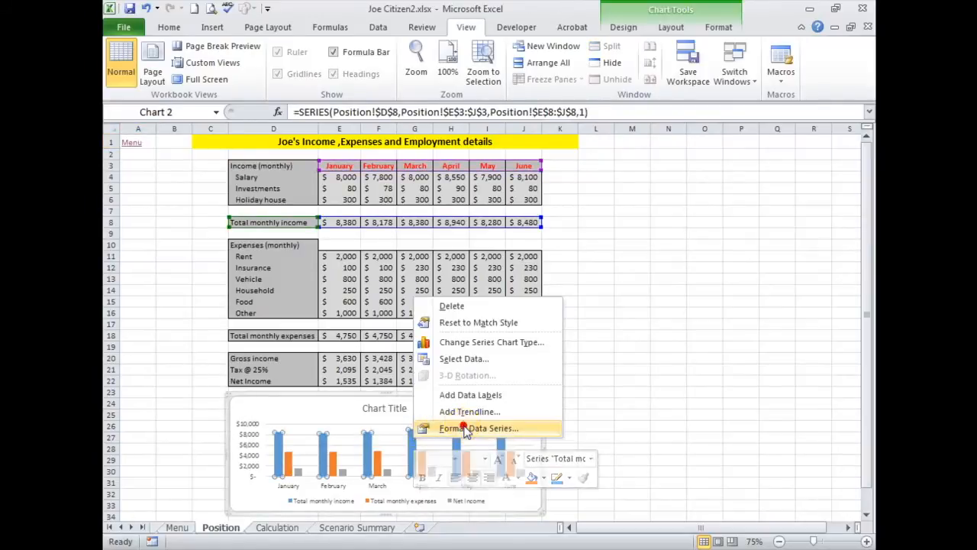
left_click(447, 429)
left_click(330, 126)
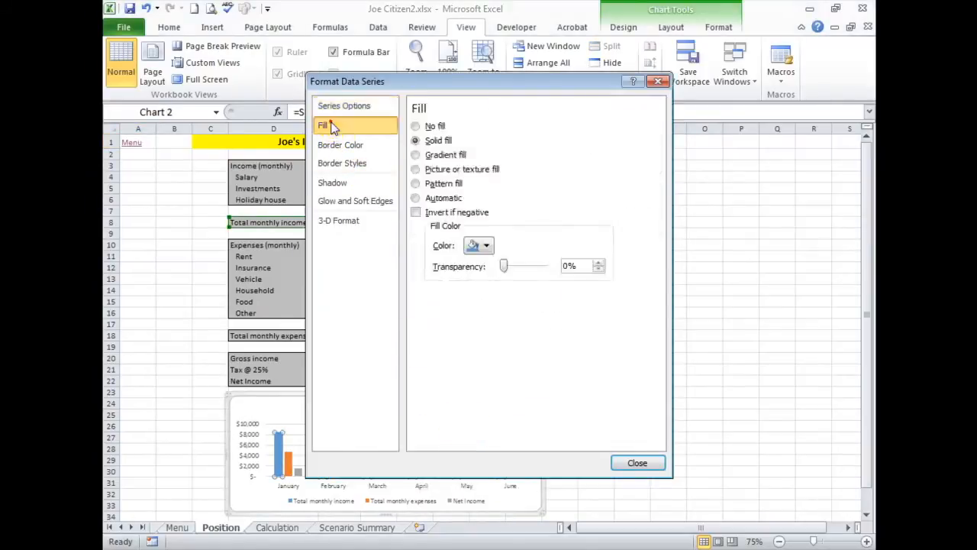
left_click(486, 245)
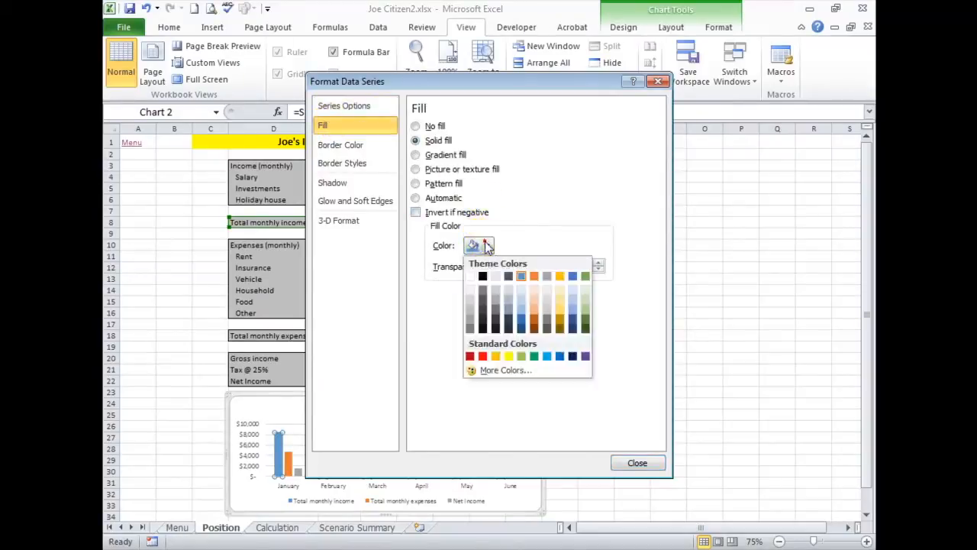
left_click(482, 355)
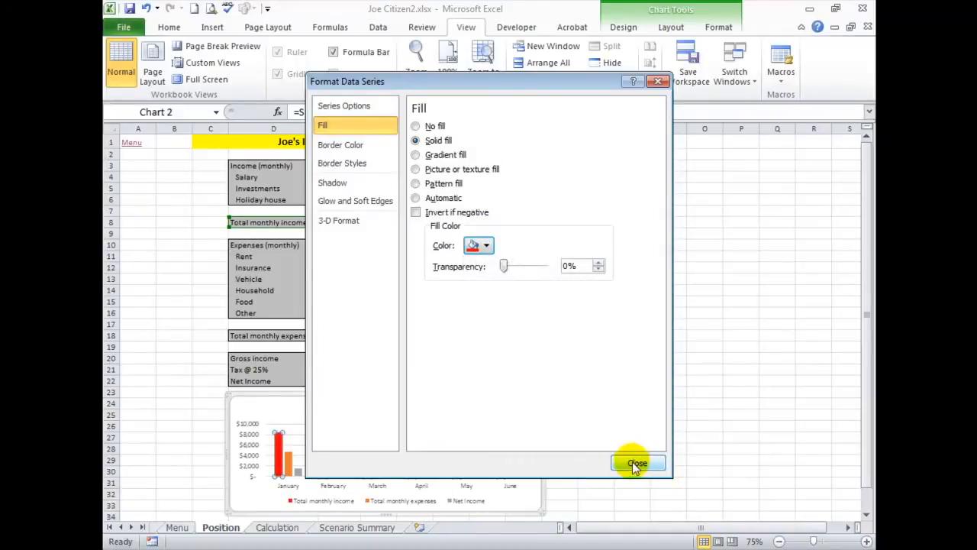
left_click(635, 463)
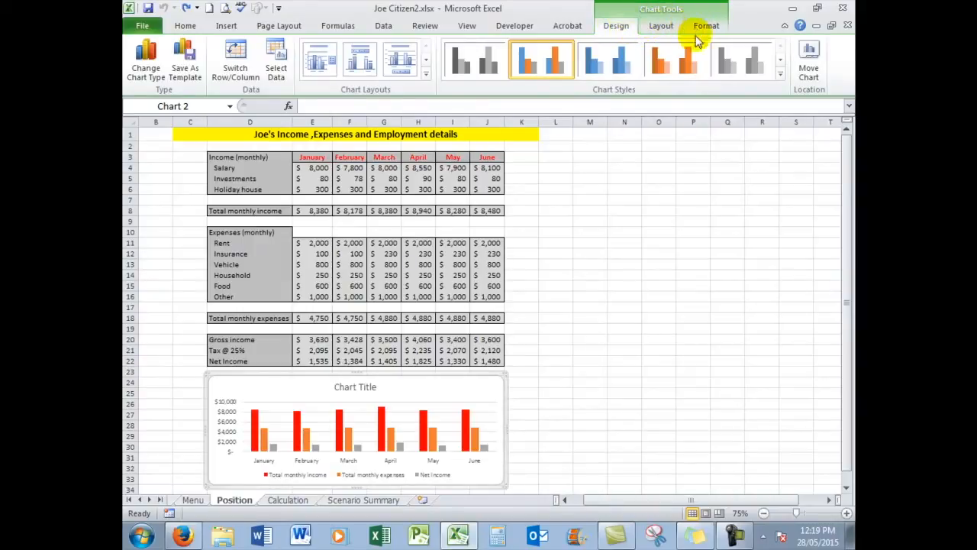
Step: Move the chart beside the income and expenses table and enlarge it to about the height of rows 3 to 22
left_click_drag(476, 389, 803, 164)
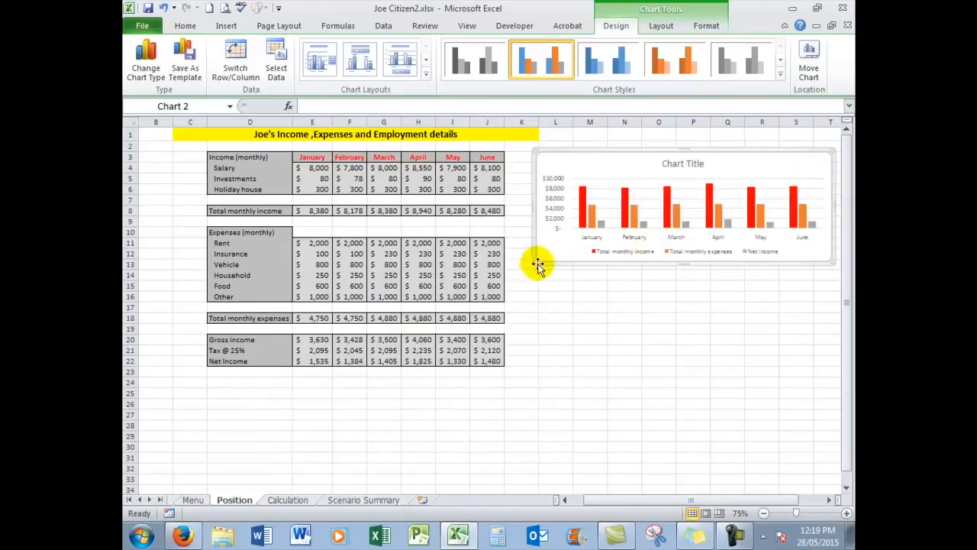
left_click_drag(532, 263, 517, 367)
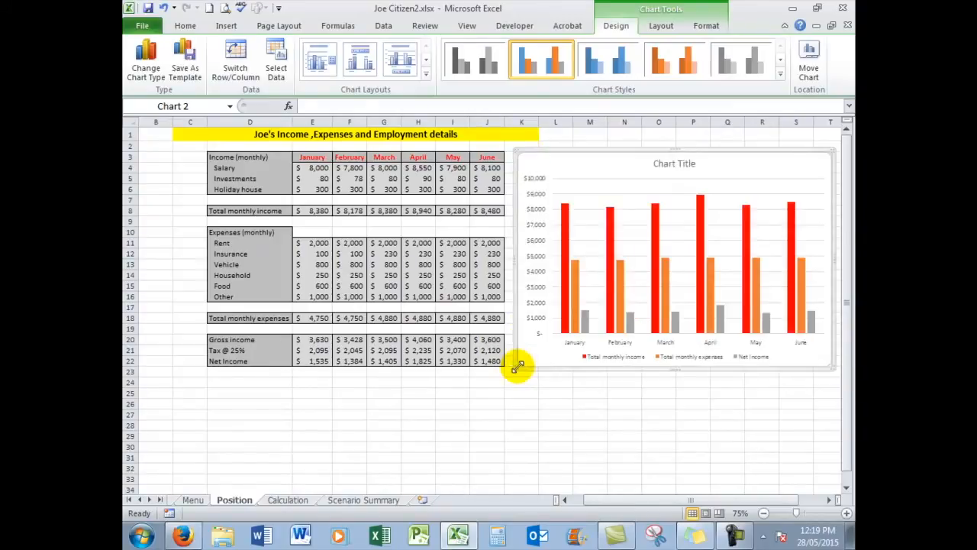
Step: Place the chart title above the chart and set it to the applicant's first name in possessive form followed by Position
left_click(661, 27)
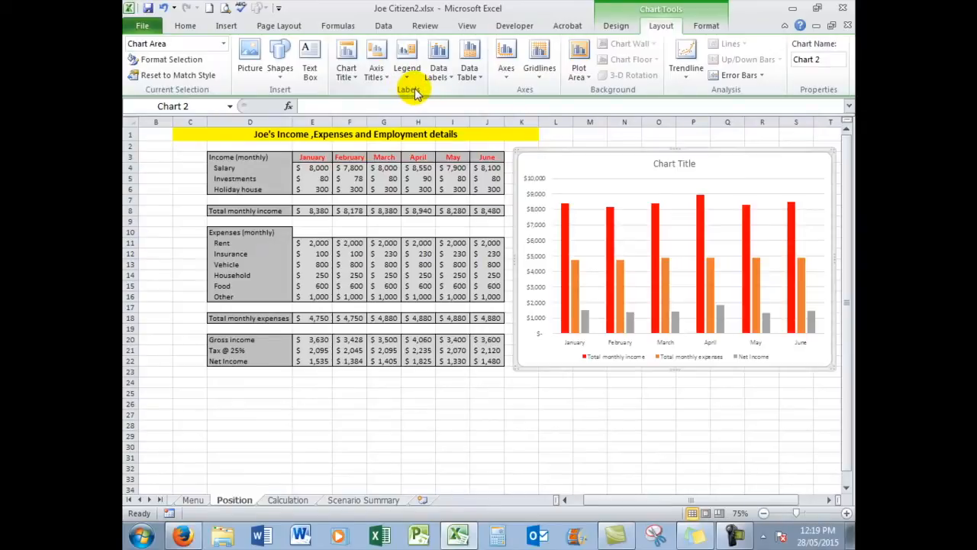
left_click(345, 51)
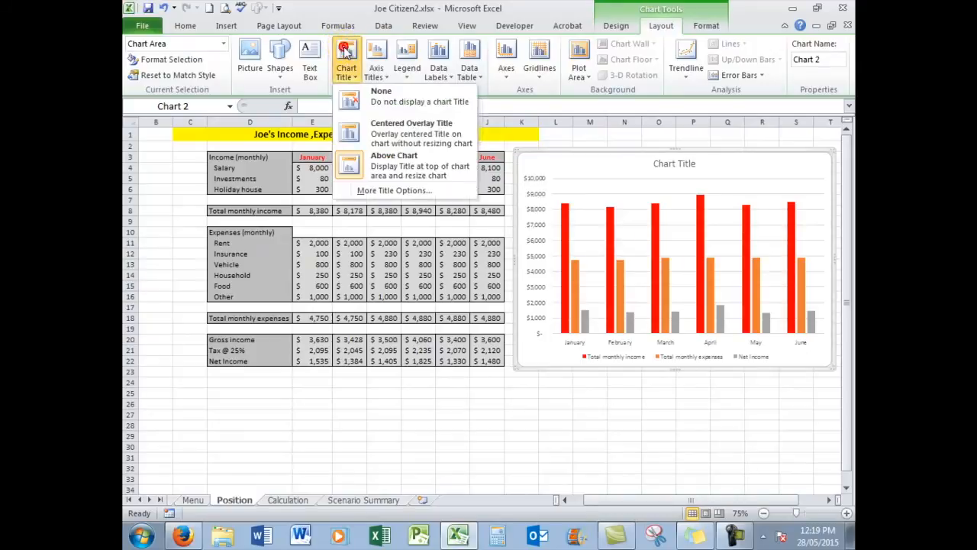
left_click(394, 168)
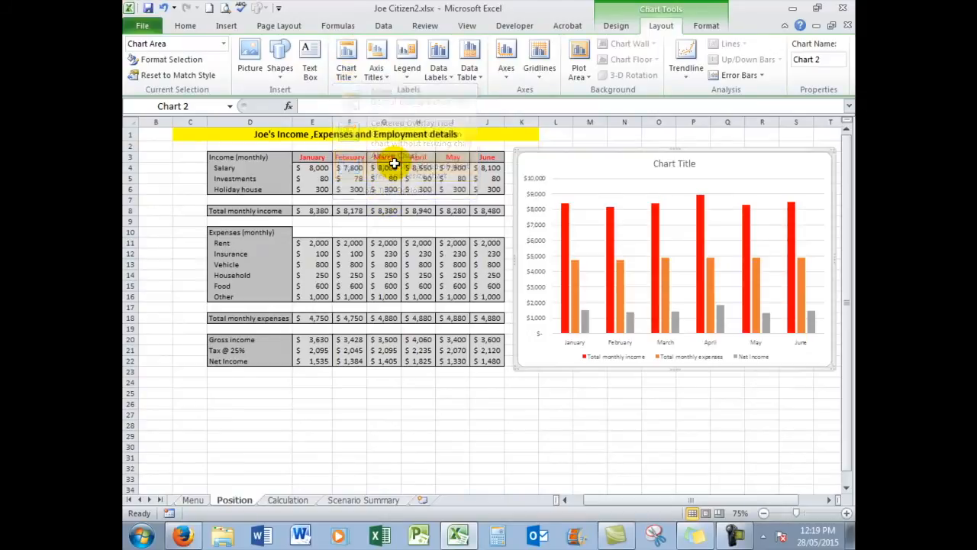
left_click(673, 164)
left_click(677, 165)
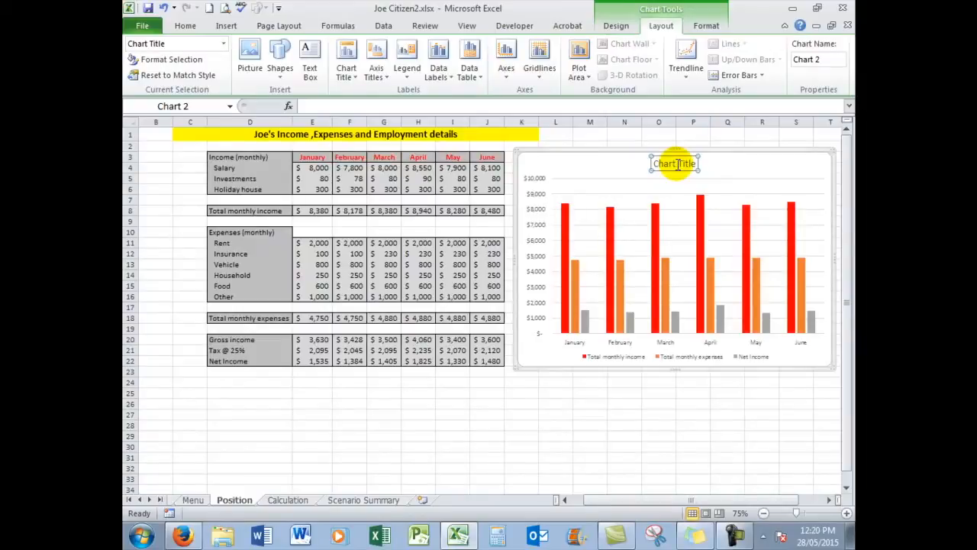
type("Joe's Position")
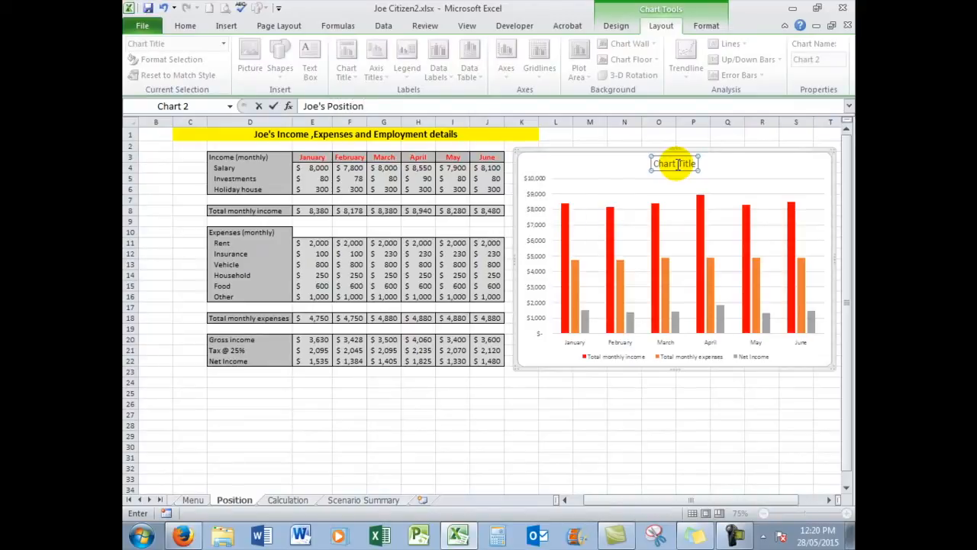
key("Return")
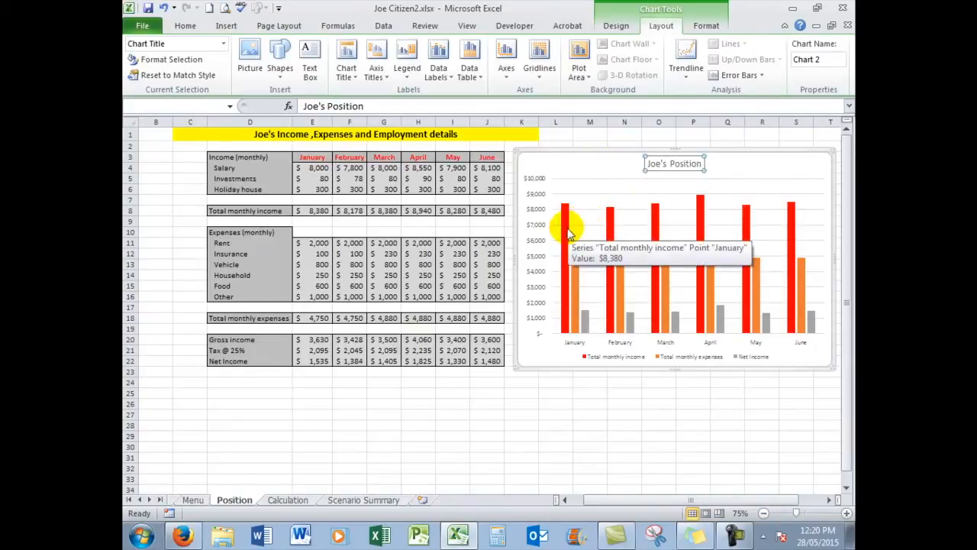
Step: Try the black-background blue chart style and the black-background gold chart style on the chart
left_click(615, 26)
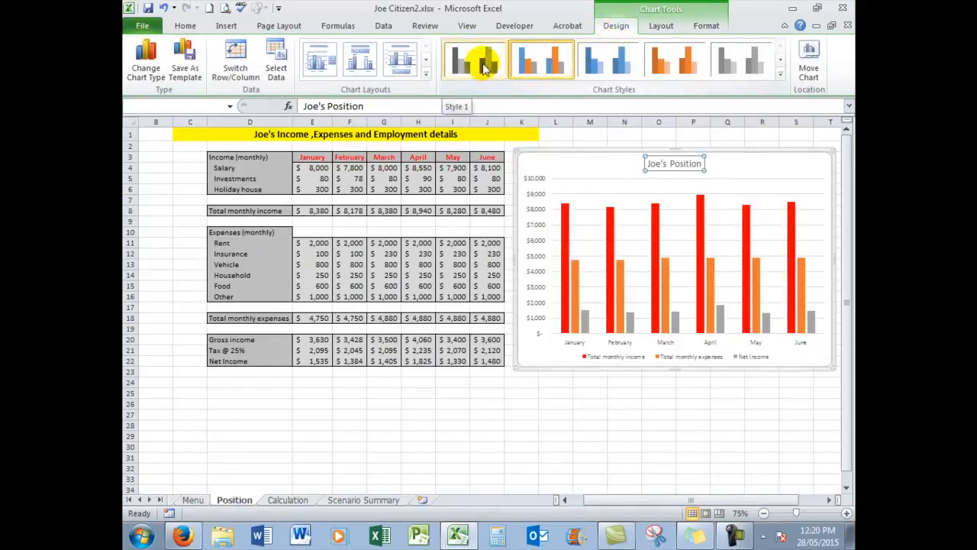
left_click(780, 74)
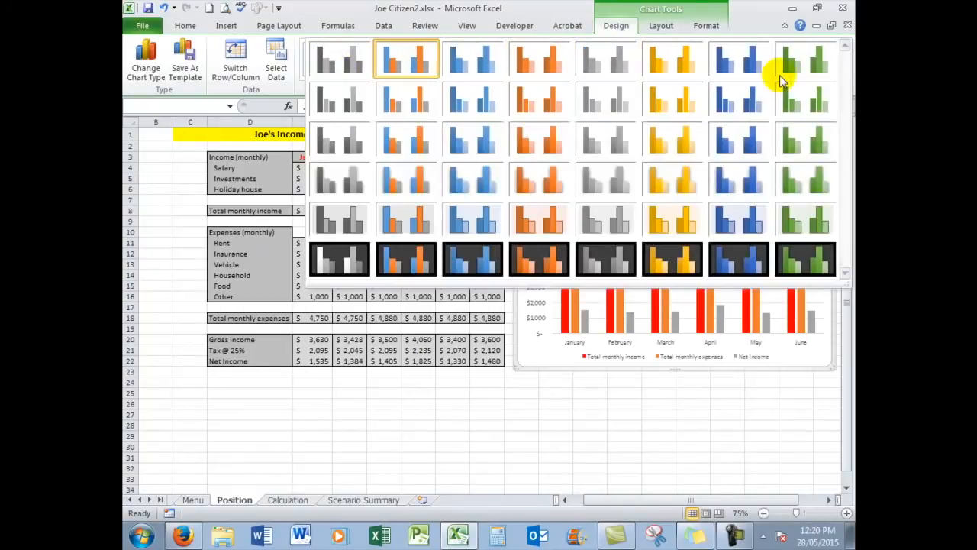
left_click(738, 253)
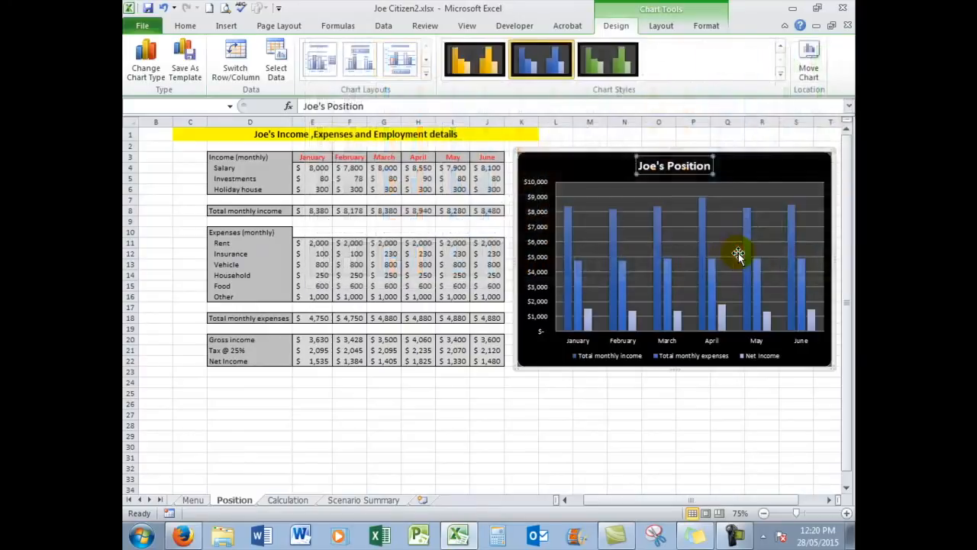
left_click(779, 74)
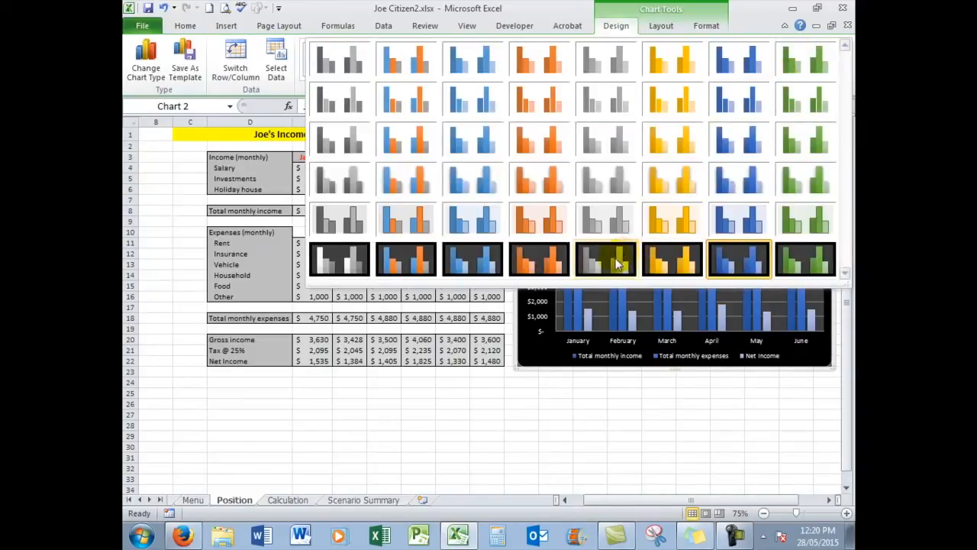
left_click(660, 264)
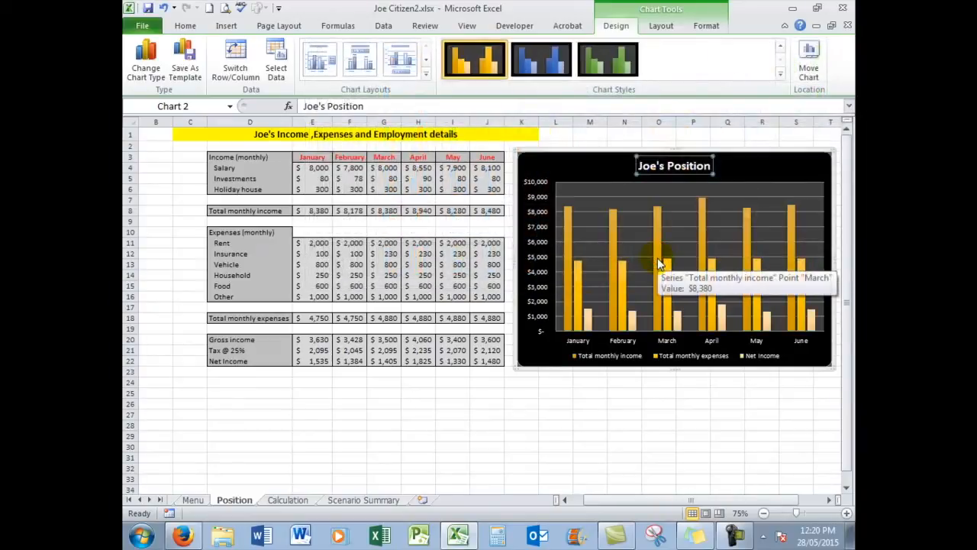
Step: Apply the multicolour blue, orange and grey chart style from the fourth row of the style gallery, with a white background
left_click(779, 74)
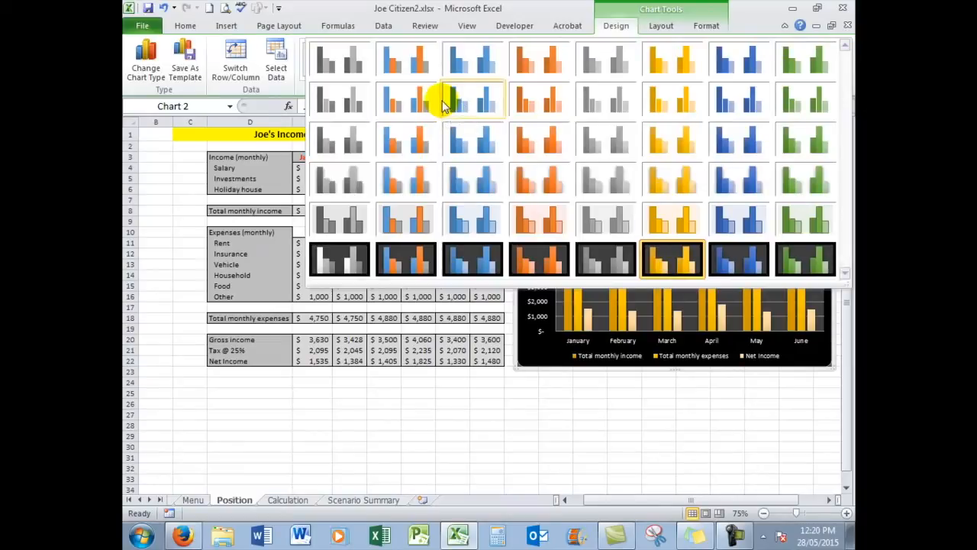
left_click(401, 180)
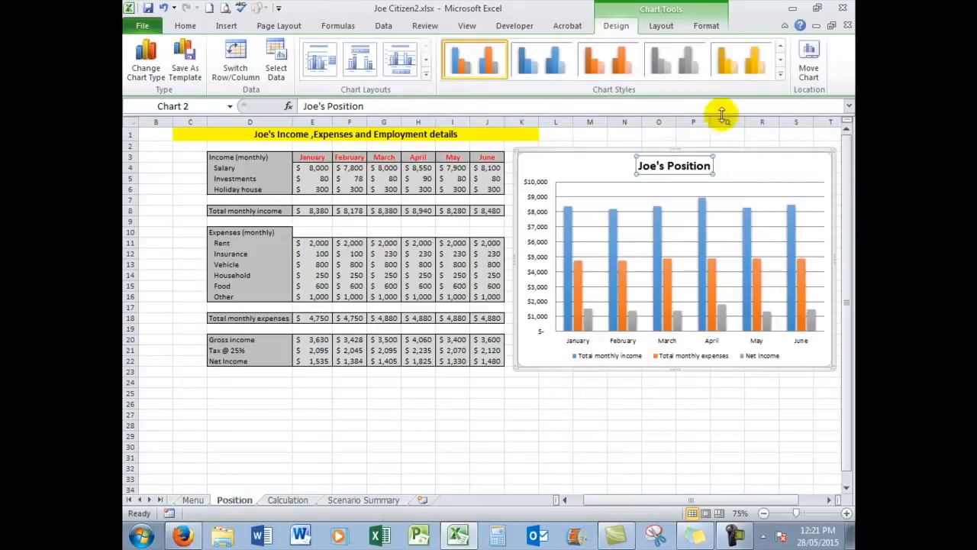
Step: Add a primary vertical axis title with vertical text reading Monthly Income and deselect the chart
left_click(661, 27)
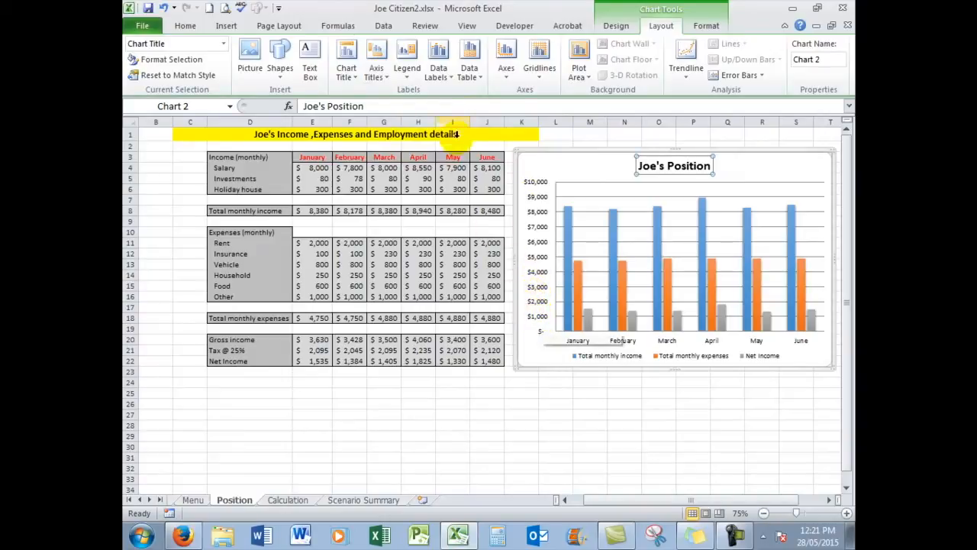
left_click(387, 81)
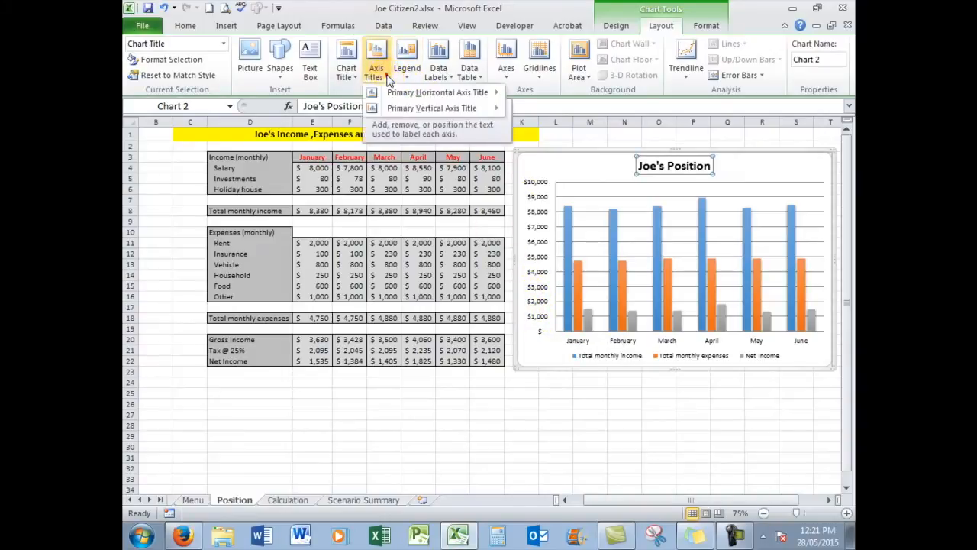
mouse_move(413, 111)
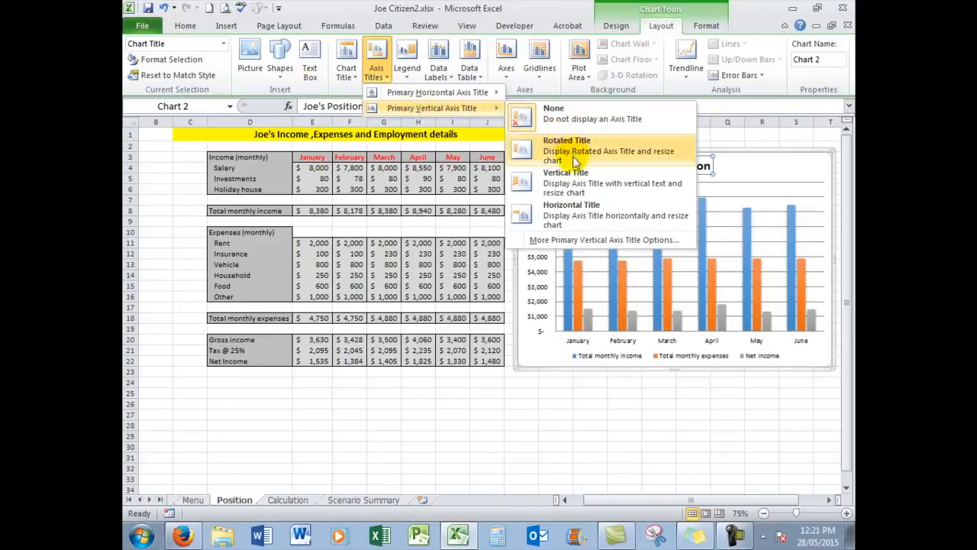
left_click(569, 177)
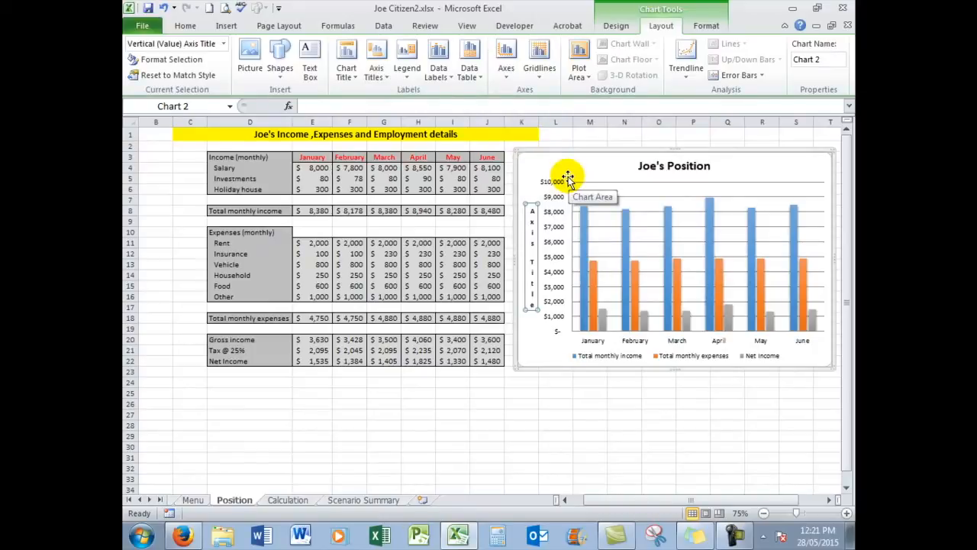
type("Monthly Income")
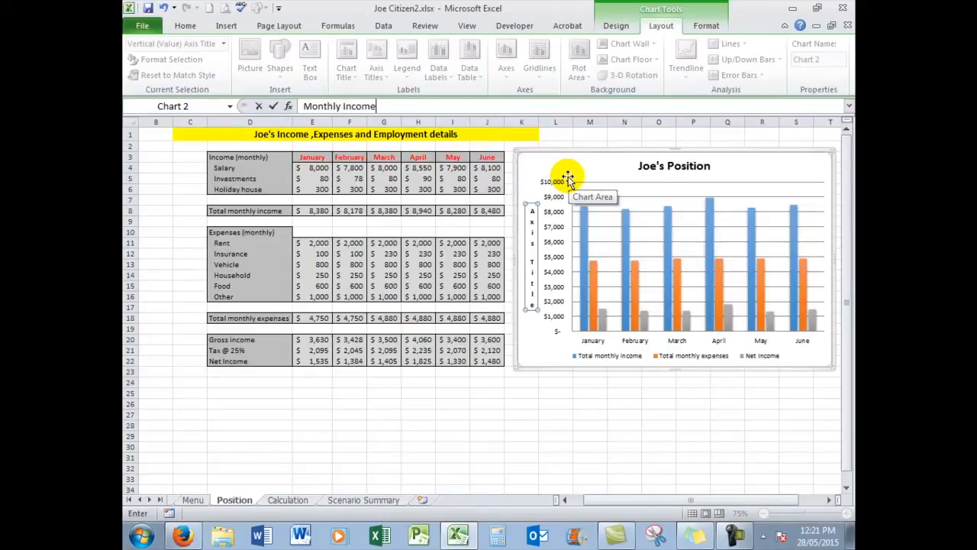
key("Return")
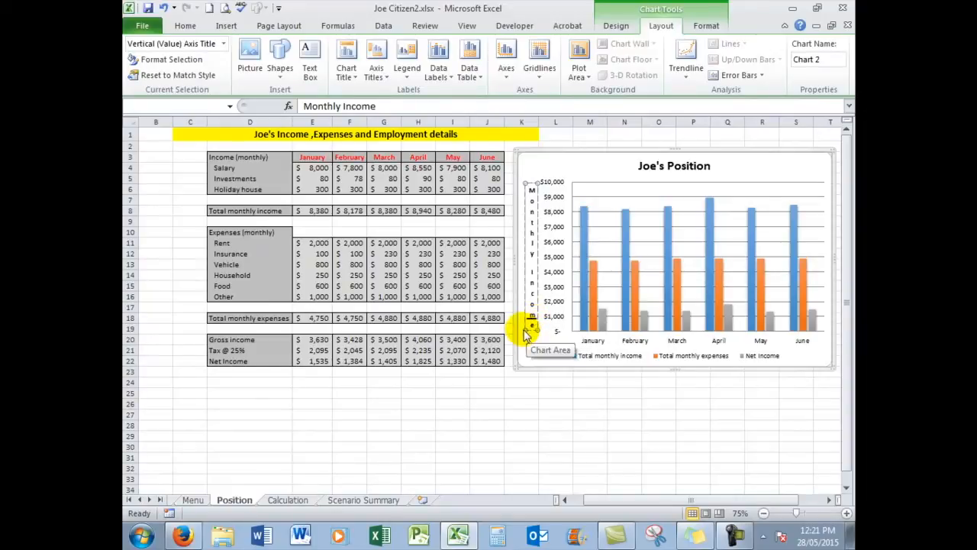
left_click(613, 397)
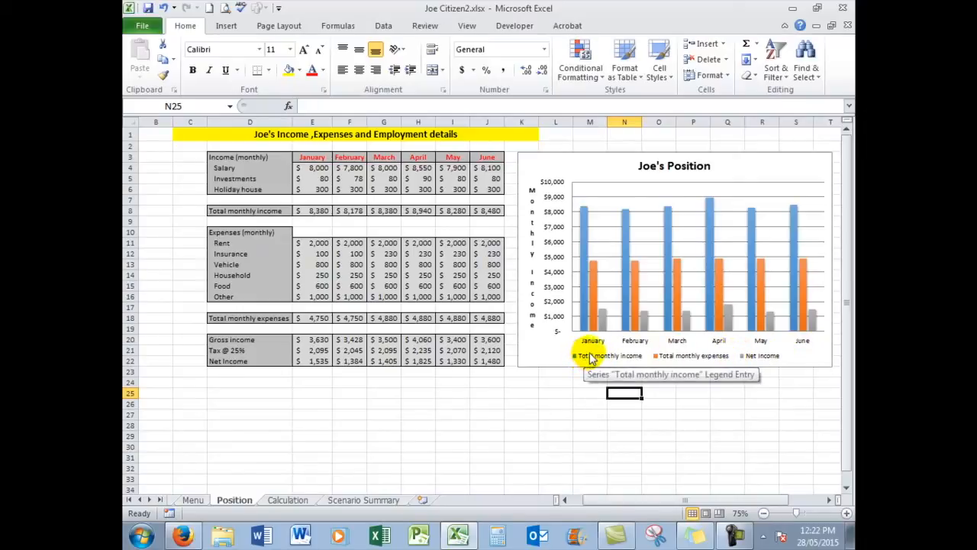
Step: Turn off the chart's legend, and show the legend at the bottom of the chart again
left_click(808, 169)
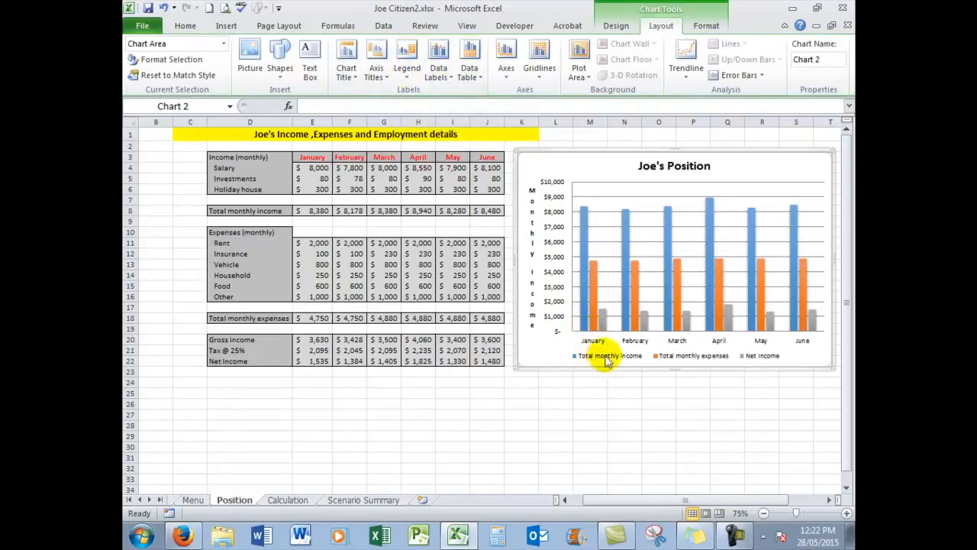
left_click(407, 73)
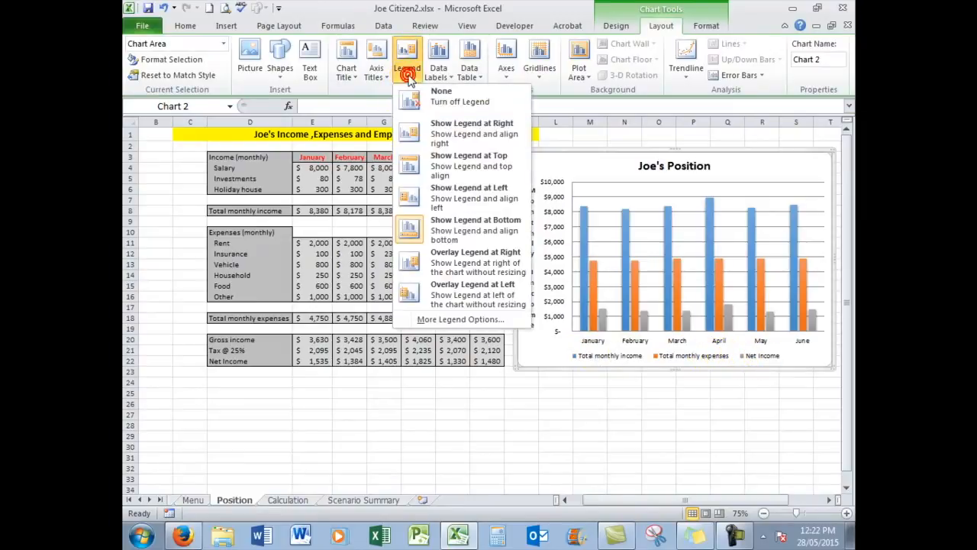
left_click(445, 99)
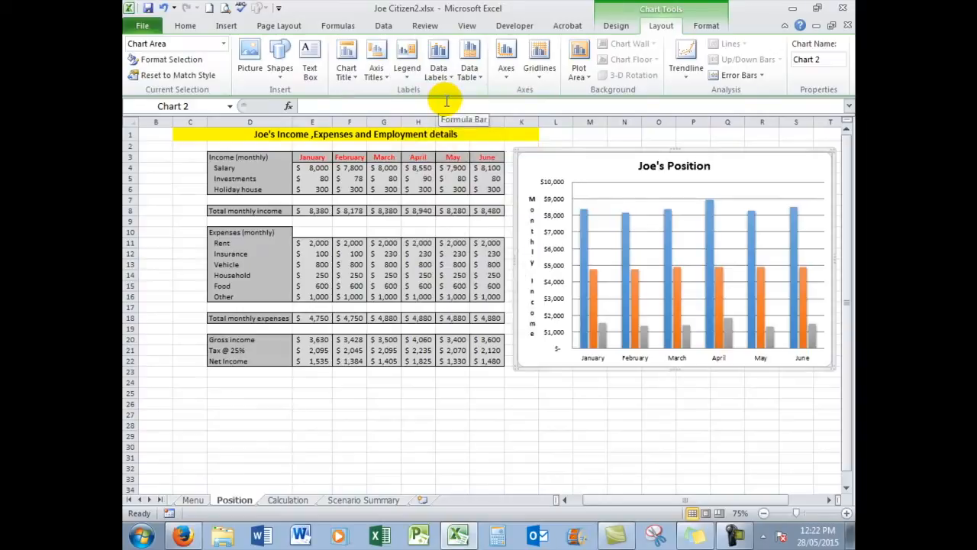
left_click(410, 73)
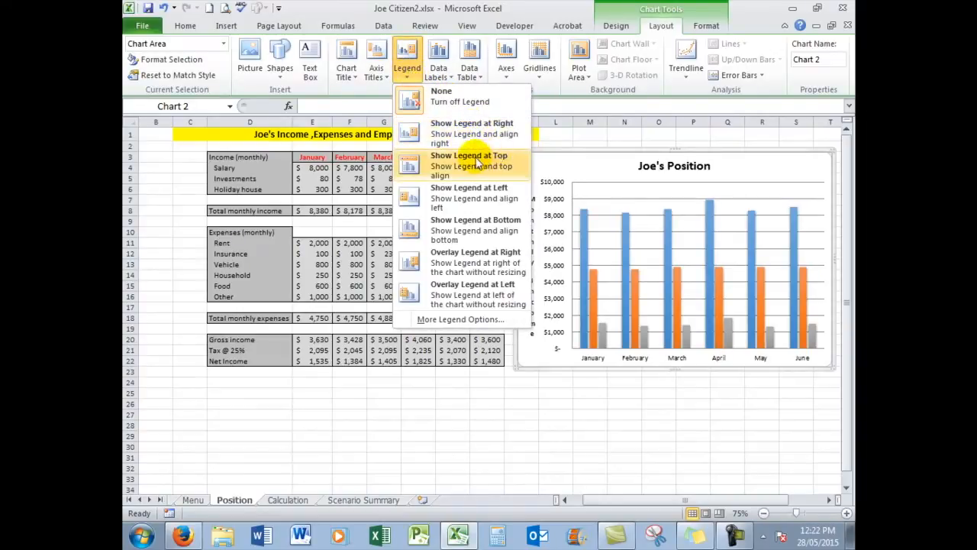
left_click(470, 227)
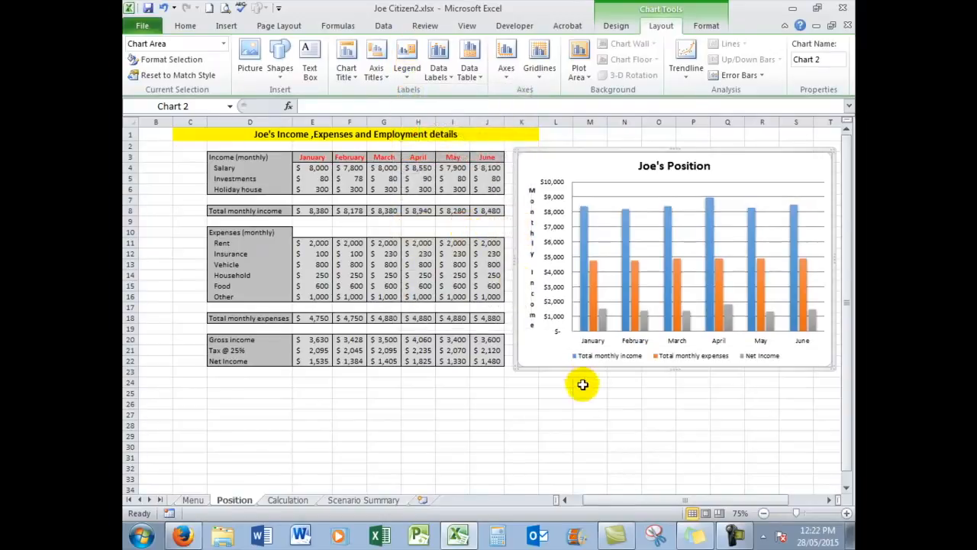
Step: Try Outside End data labels on the chart's columns and turn the data labels off again
left_click(451, 80)
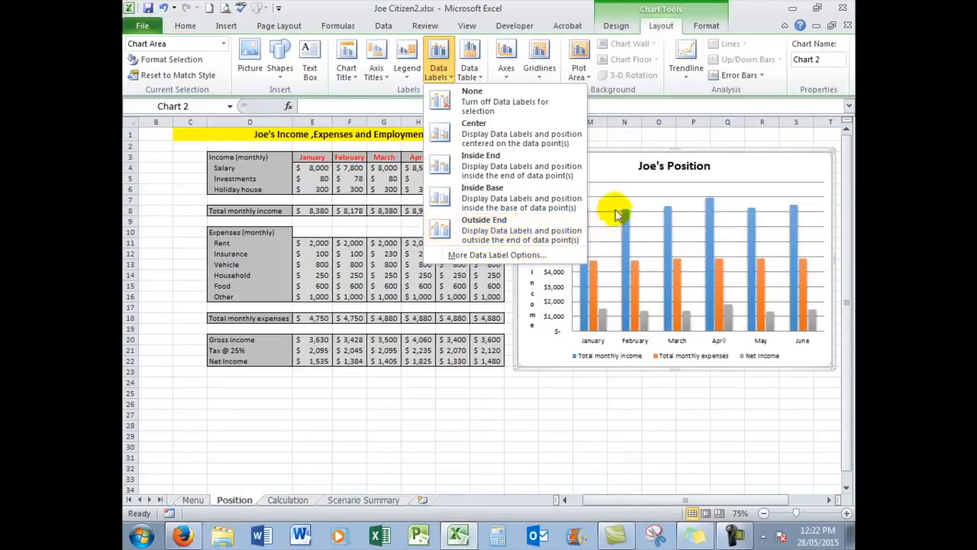
left_click(490, 228)
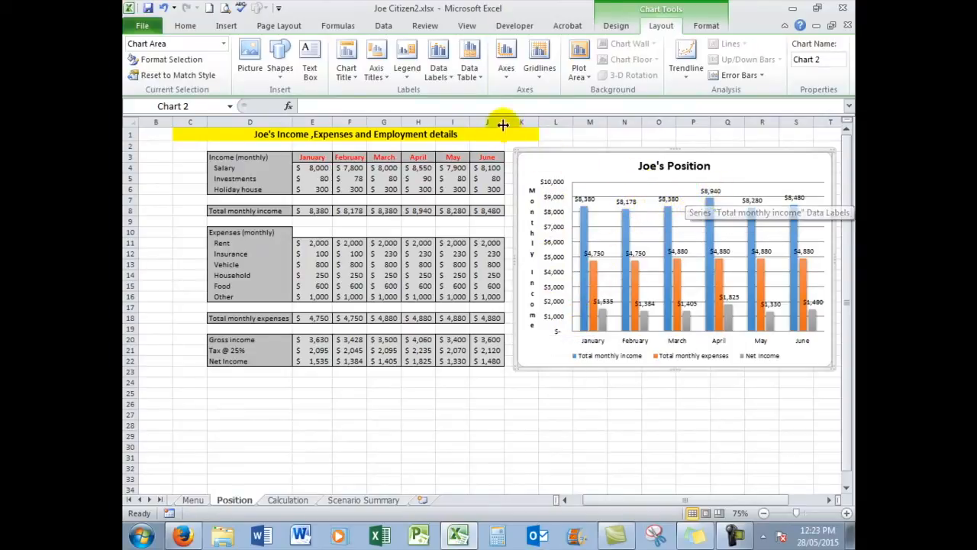
left_click(441, 79)
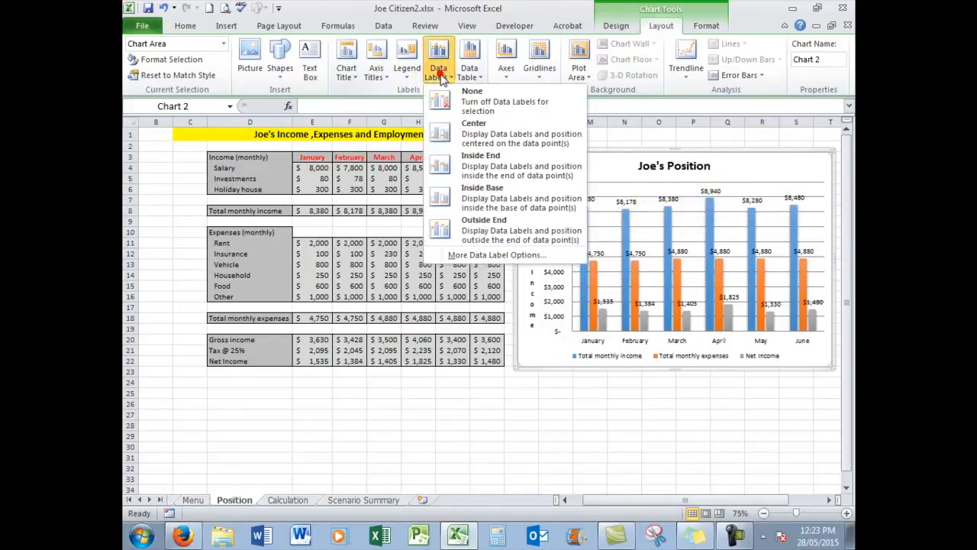
left_click(467, 96)
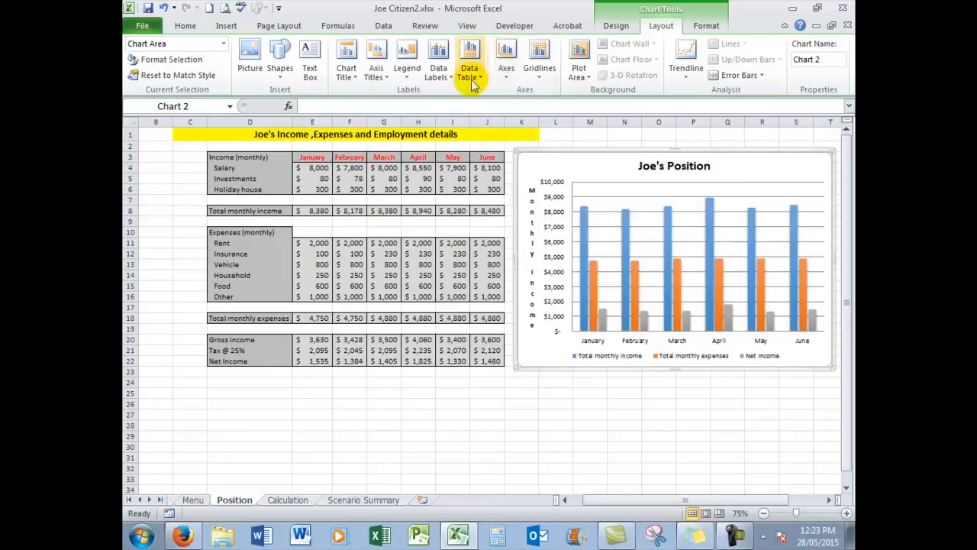
Step: Try the primary horizontal axis without labeling, and restore the left-to-right axis with labels
left_click(507, 69)
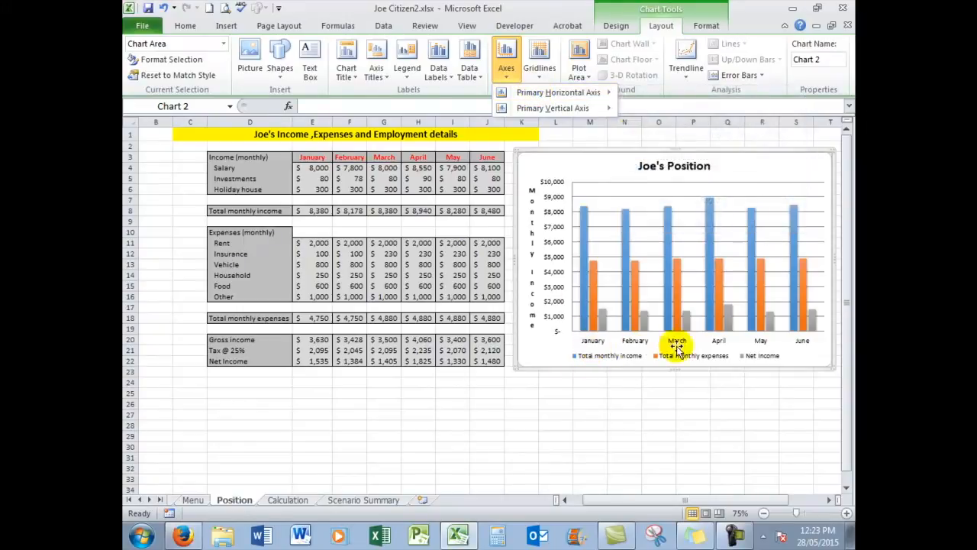
mouse_move(544, 95)
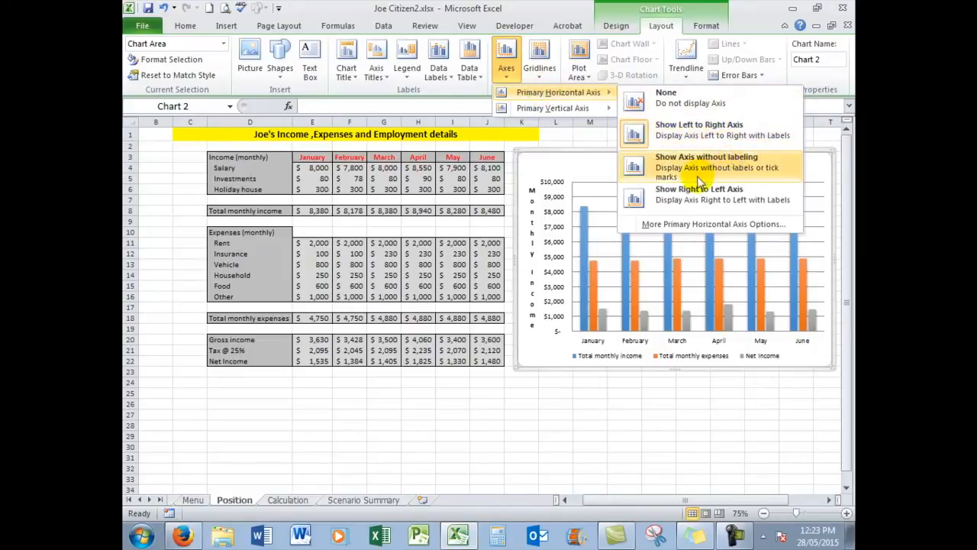
left_click(695, 170)
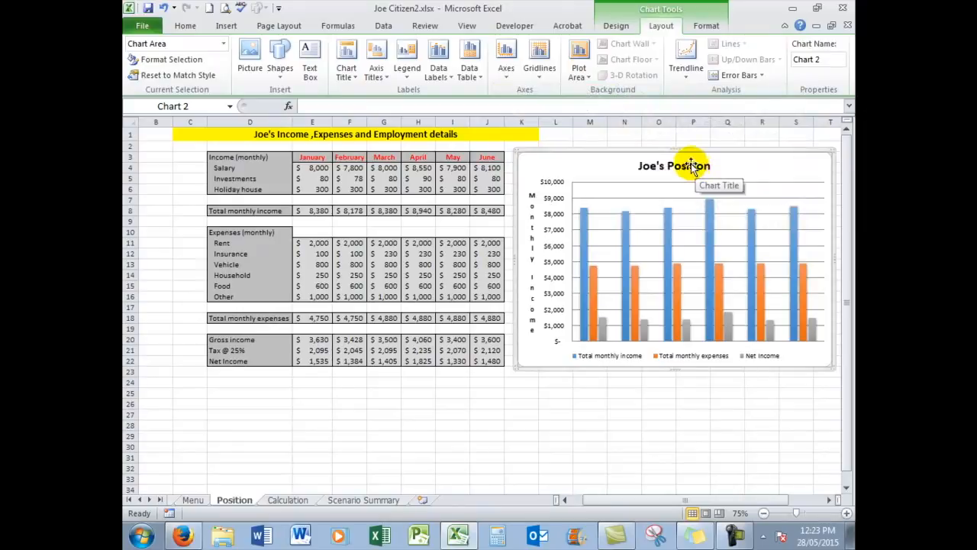
left_click(506, 71)
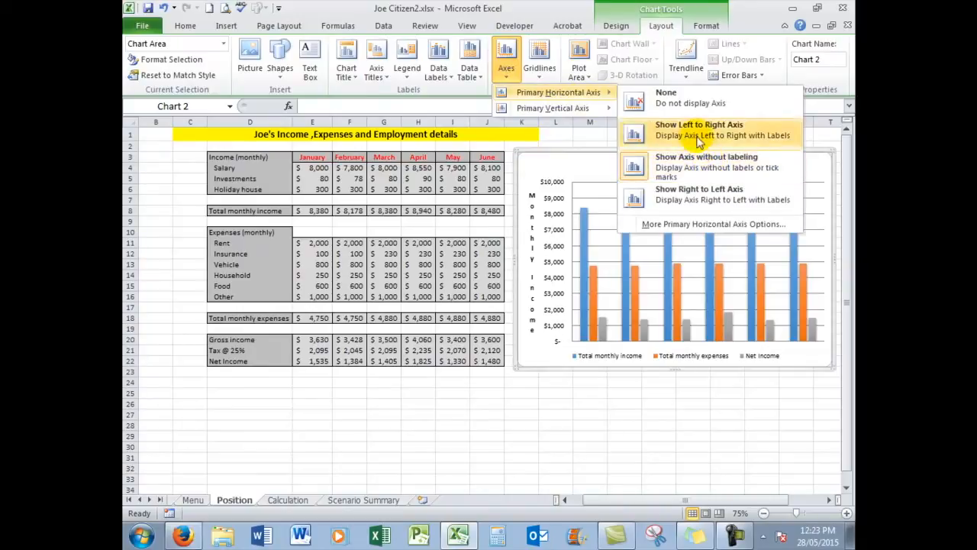
left_click(694, 126)
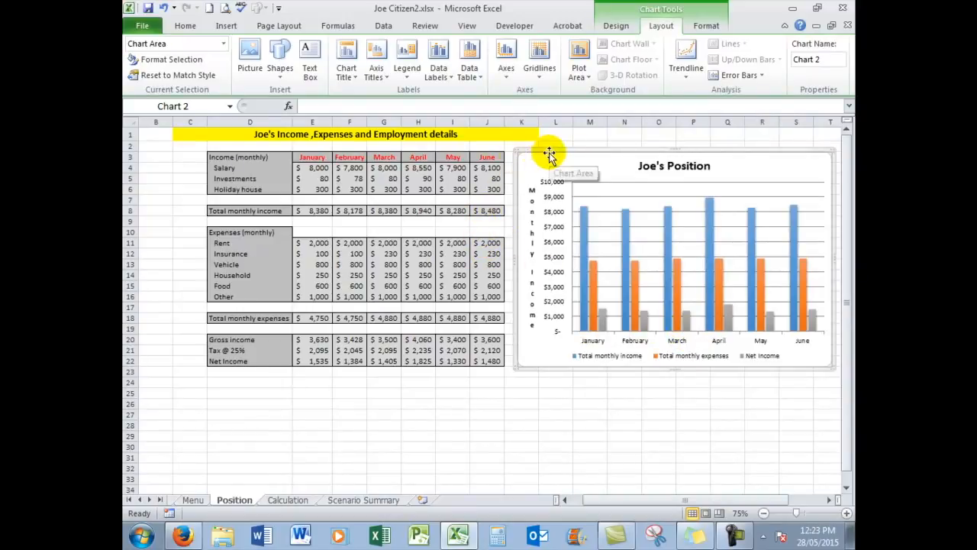
Step: Try minor primary horizontal gridlines on the chart and switch back to major gridlines
left_click(538, 77)
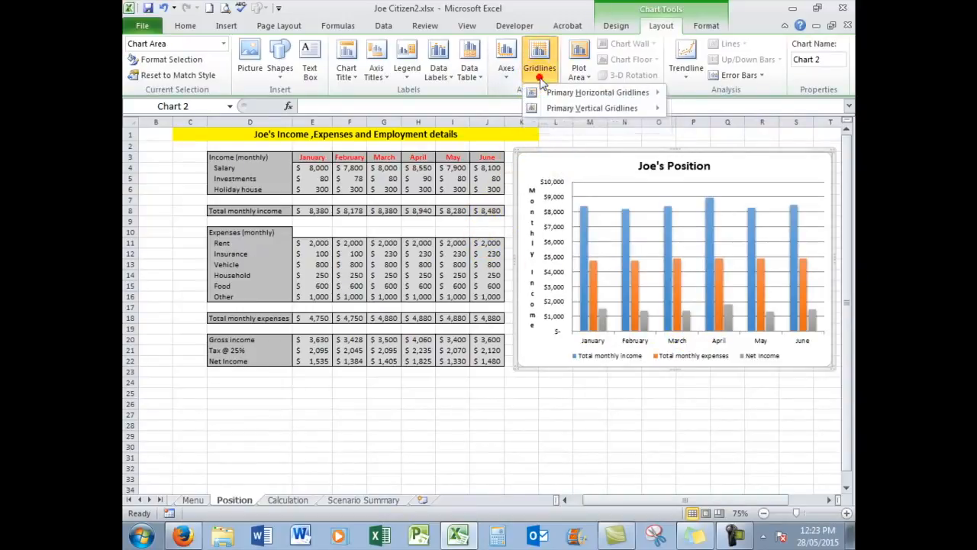
mouse_move(587, 98)
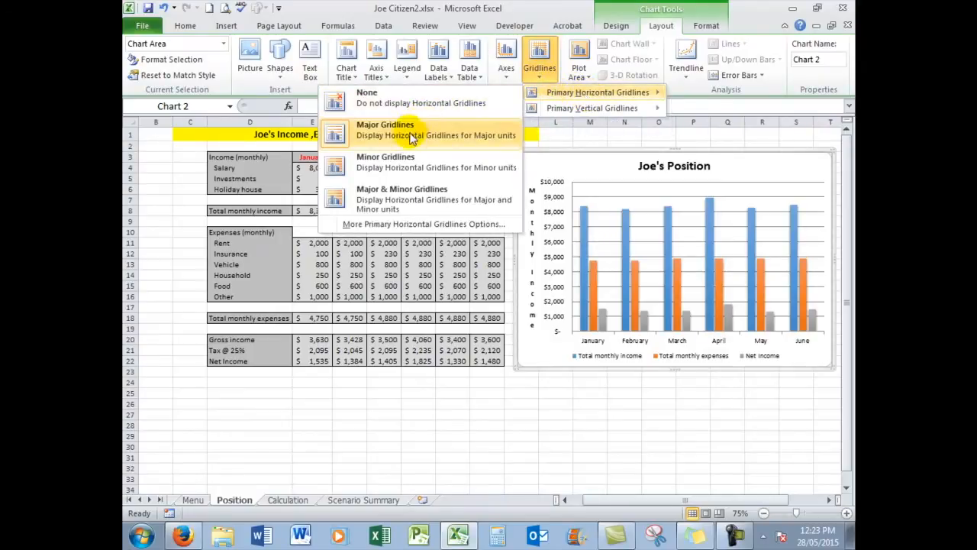
left_click(407, 168)
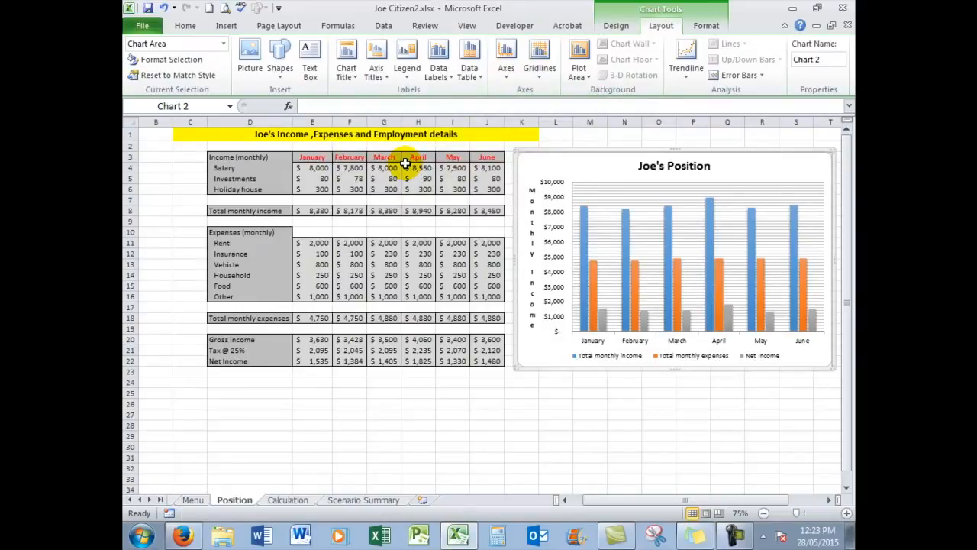
left_click(540, 76)
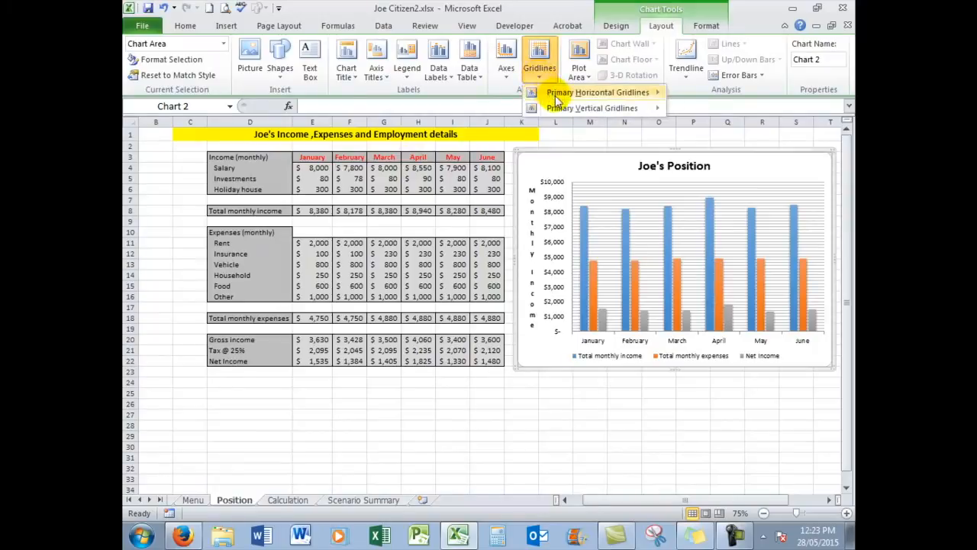
mouse_move(556, 96)
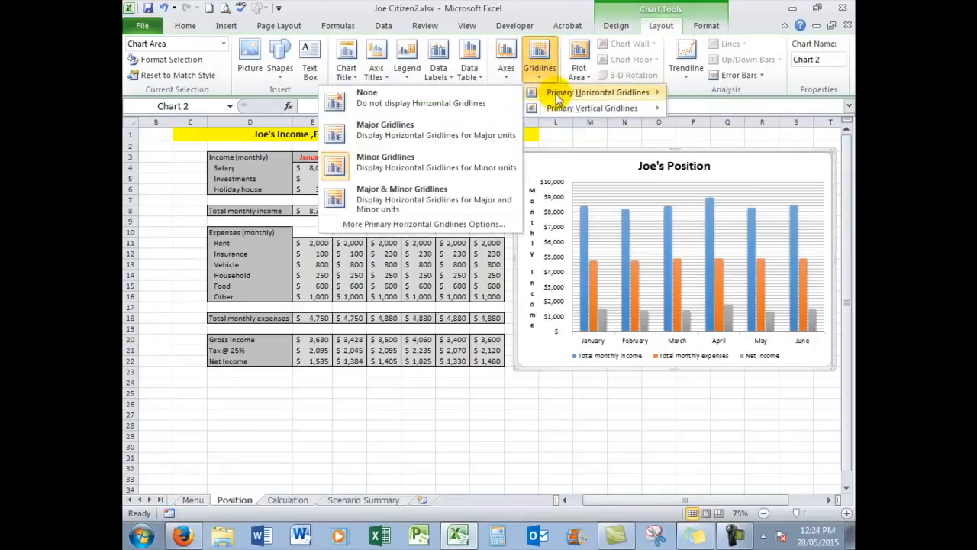
left_click(433, 135)
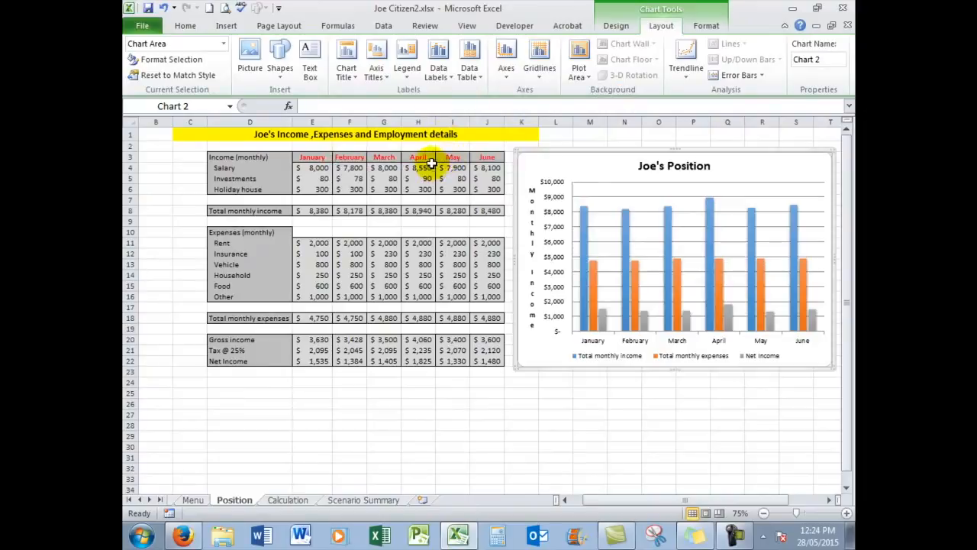
Step: Draw a straight arrow about 1.6 cm wide and 0.7 cm high in the chart, pointing down to the top of April's total monthly income column
left_click(586, 76)
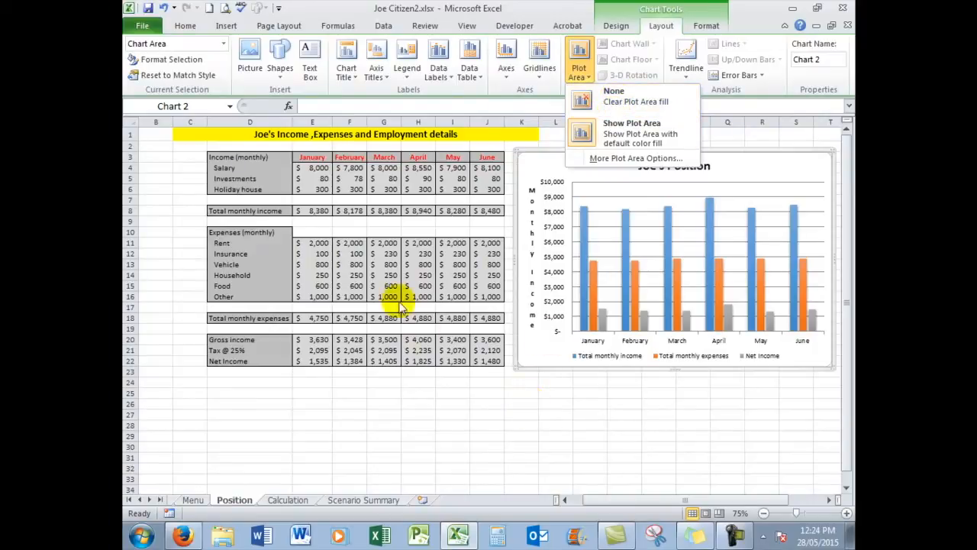
left_click(280, 76)
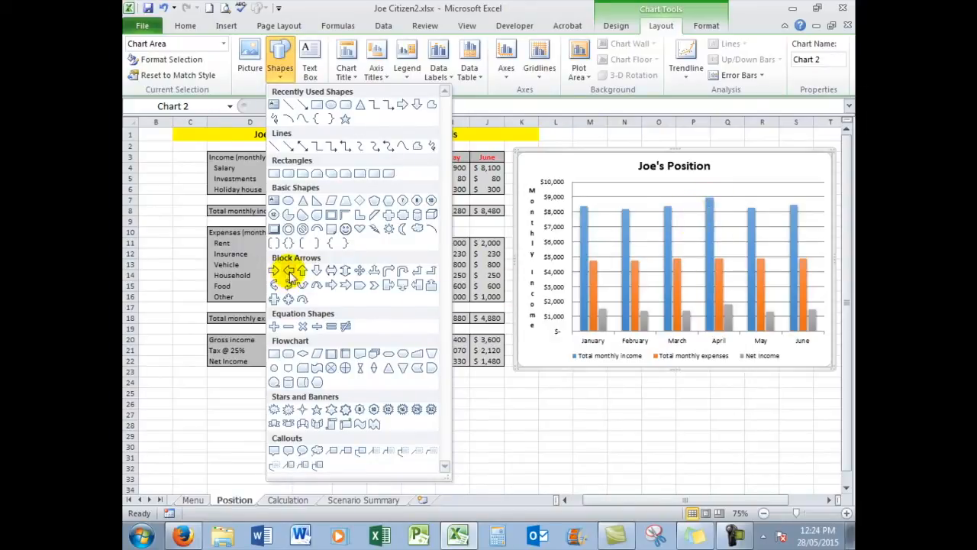
left_click(302, 106)
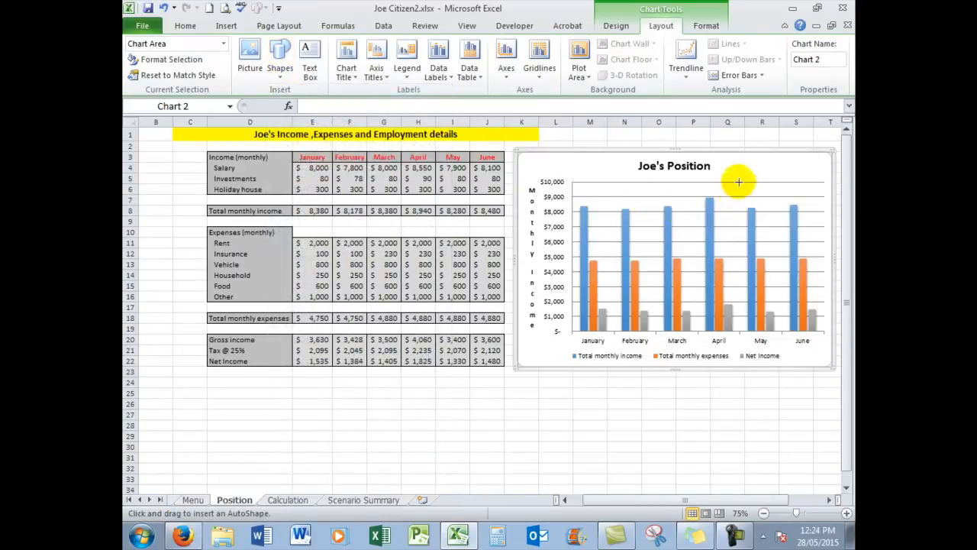
left_click_drag(747, 178, 711, 192)
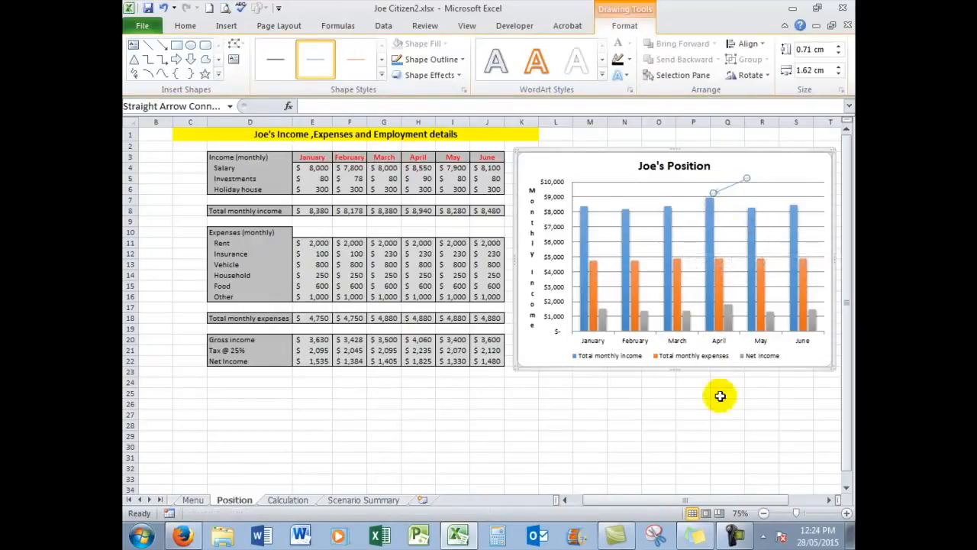
left_click(531, 350)
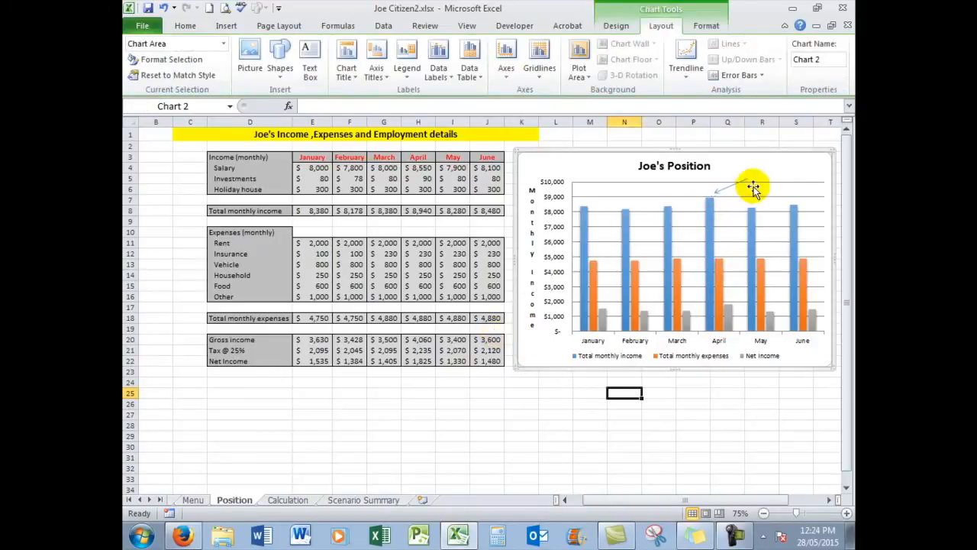
Step: Add a text box reading Extra income beside the arrow's tail and make it slightly taller so the text fits
left_click(227, 26)
left_click(643, 55)
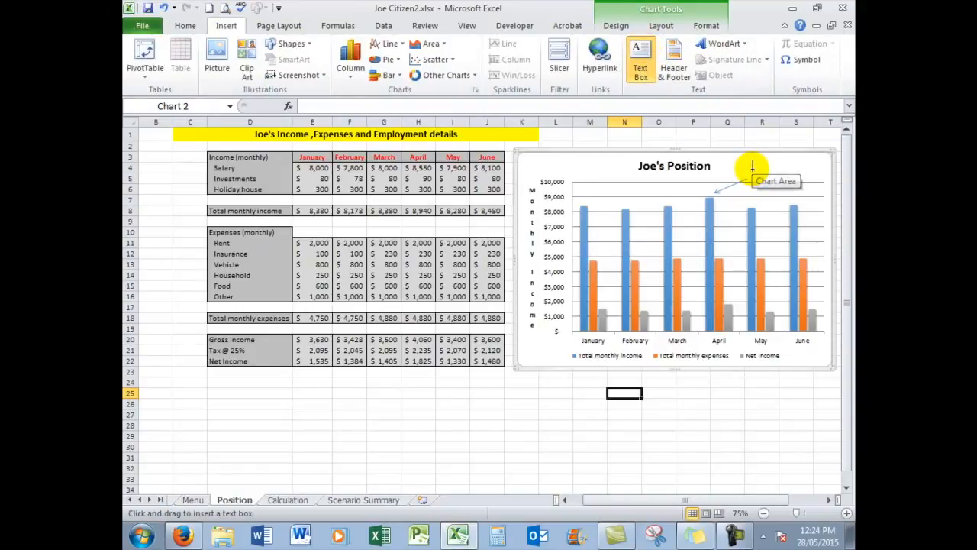
left_click_drag(752, 168, 824, 178)
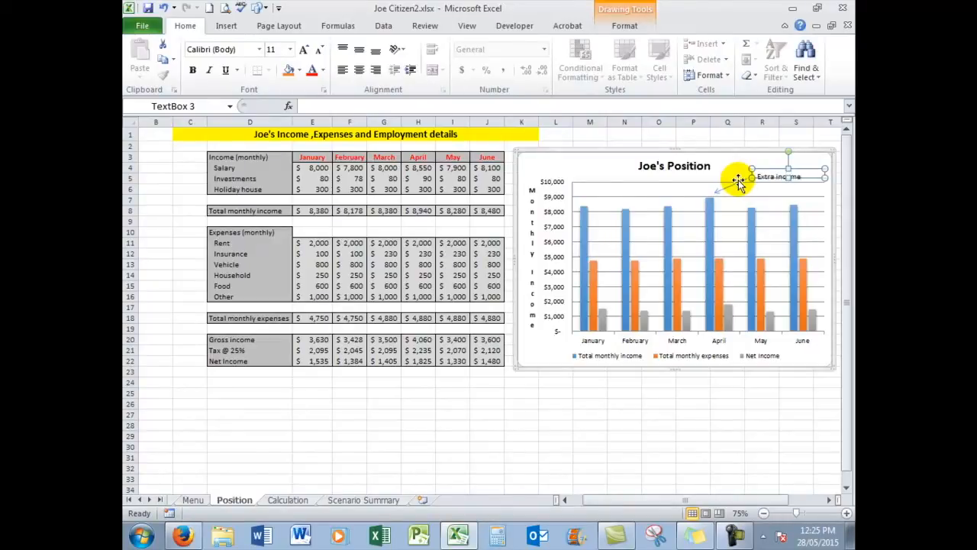
left_click(595, 169)
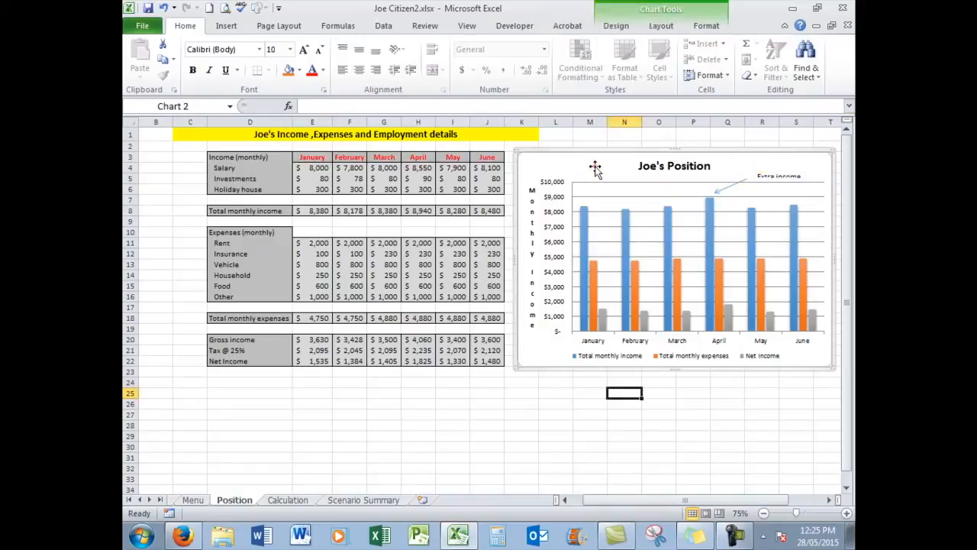
left_click(757, 176)
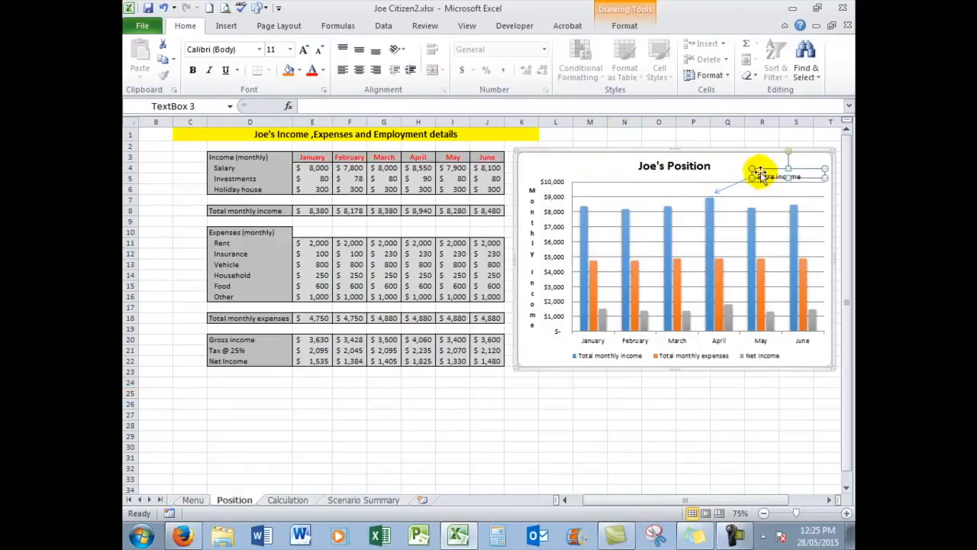
mouse_move(752, 168)
left_mouse_down()
mouse_move(753, 154)
mouse_move(753, 163)
left_mouse_up()
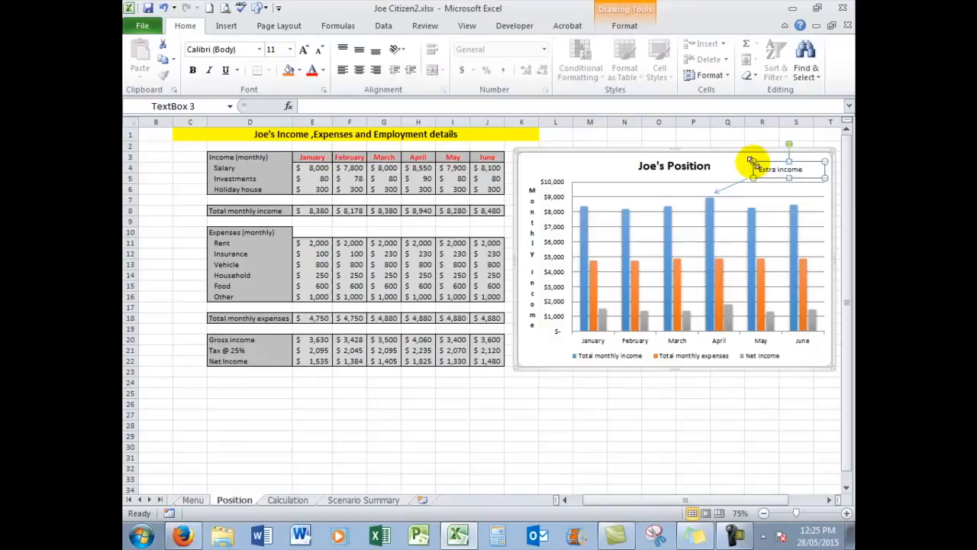
left_click(767, 195)
Step: Extend the arrow's tail to meet the Extra income label and deselect the chart
left_click(738, 185)
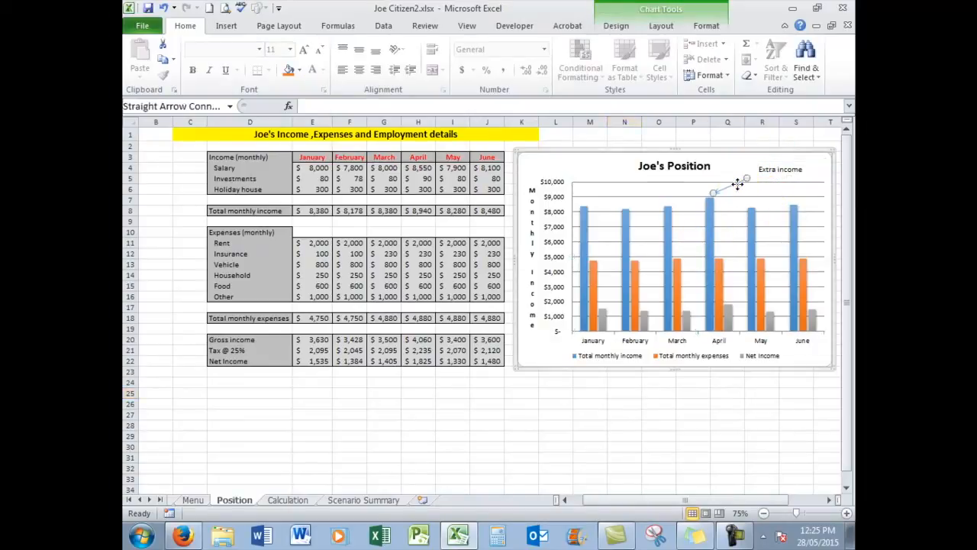
left_click_drag(747, 179, 756, 172)
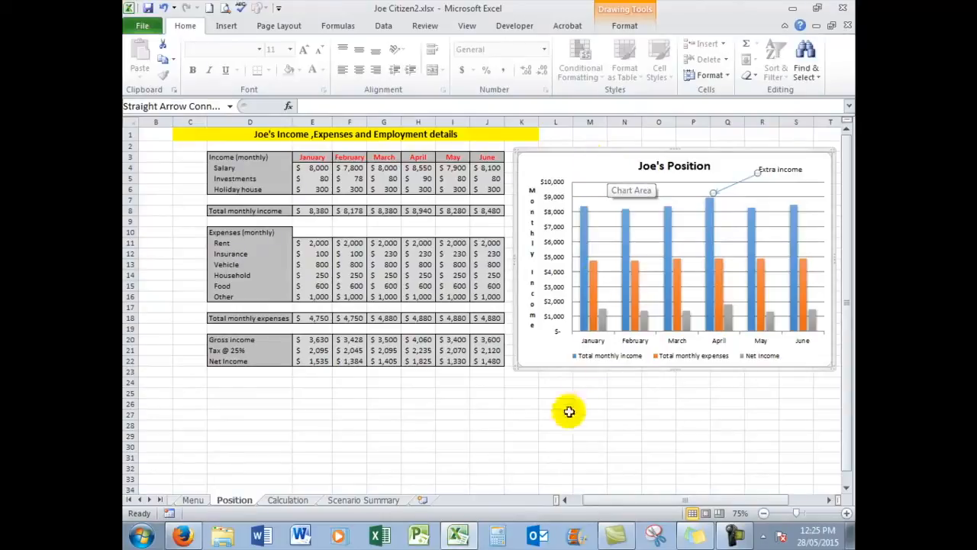
left_click(521, 380)
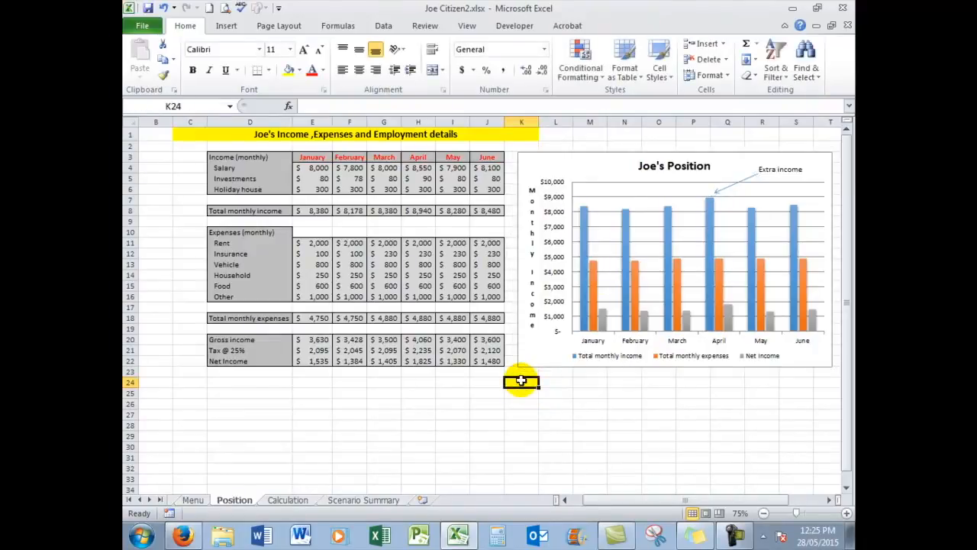
Step: Give the chart's Total monthly income columns a solid green fill and deselect the chart
mouse_move(584, 246)
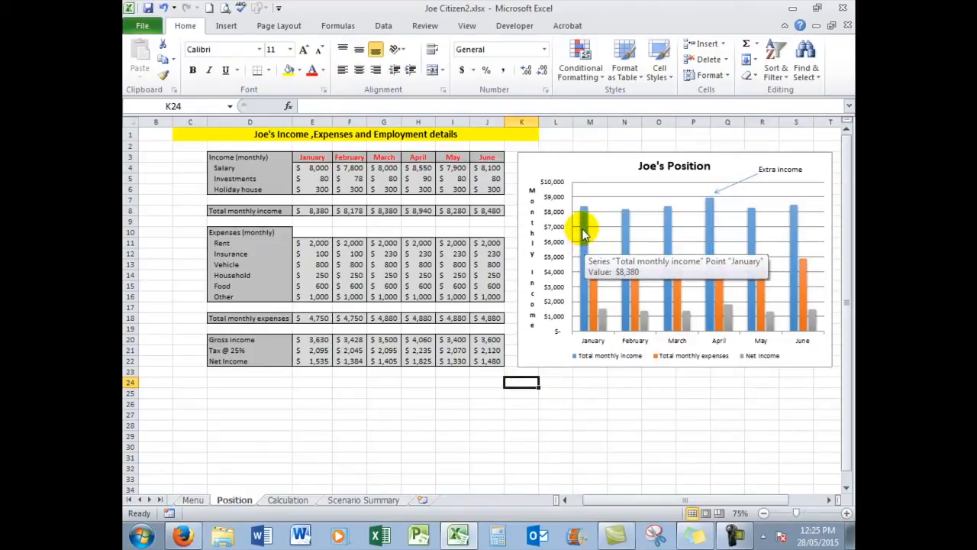
right_click(584, 222)
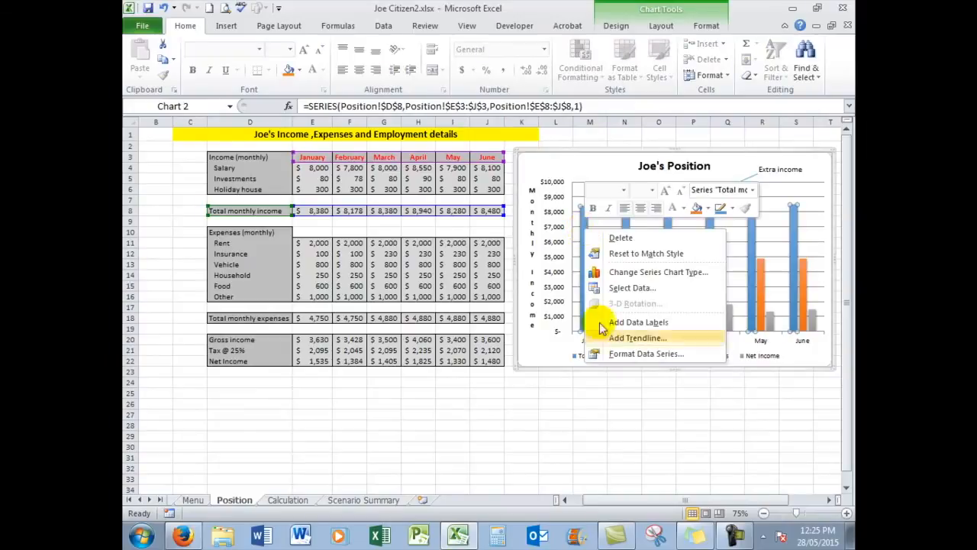
left_click(633, 355)
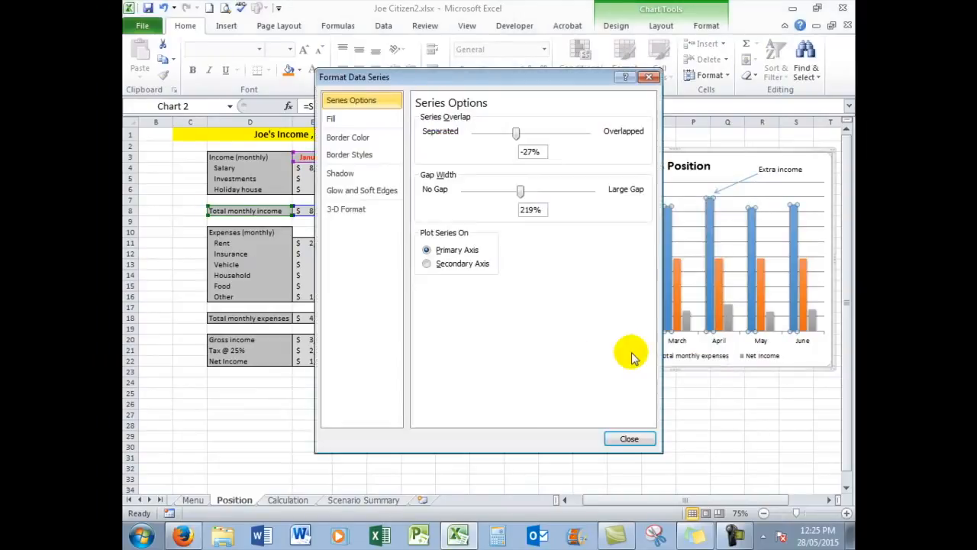
left_click(340, 119)
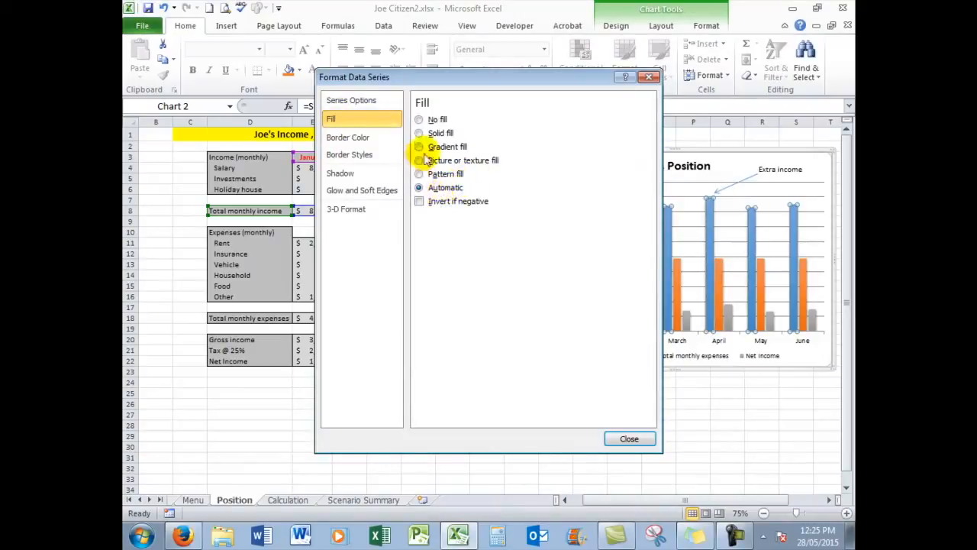
left_click(420, 132)
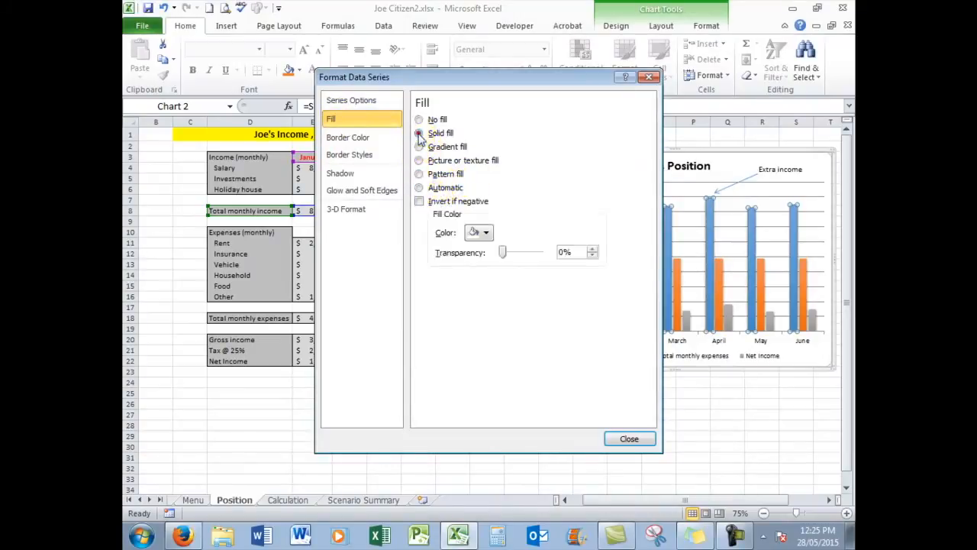
left_click(486, 233)
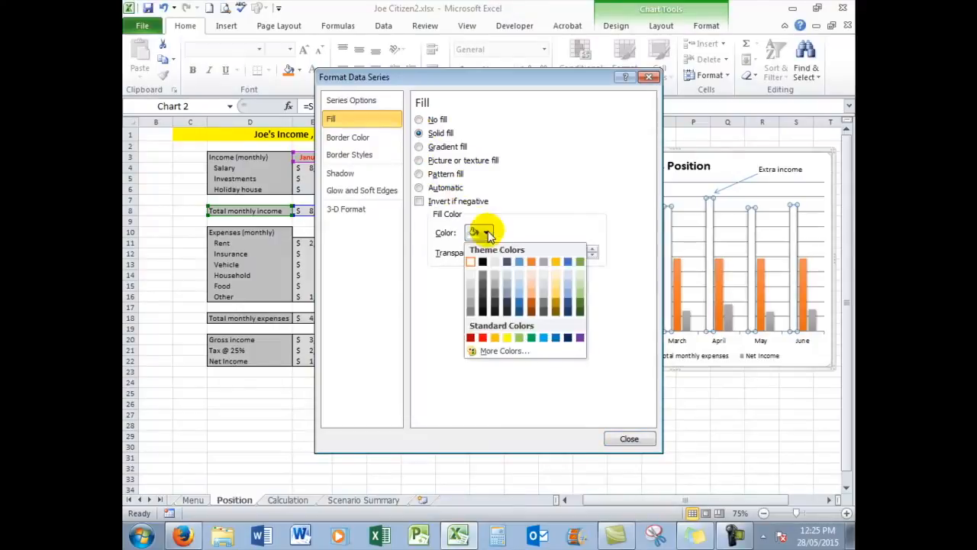
left_click(532, 337)
left_click(627, 439)
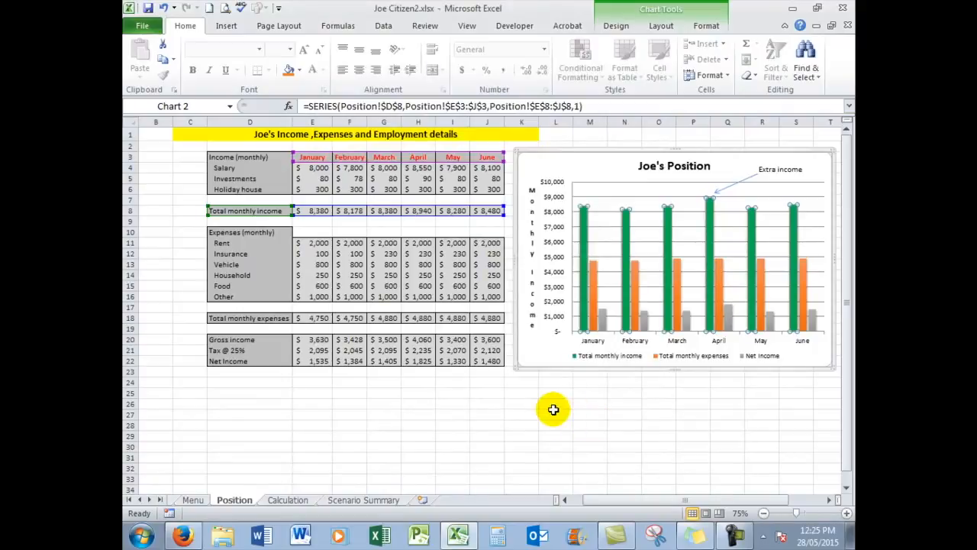
left_click(553, 410)
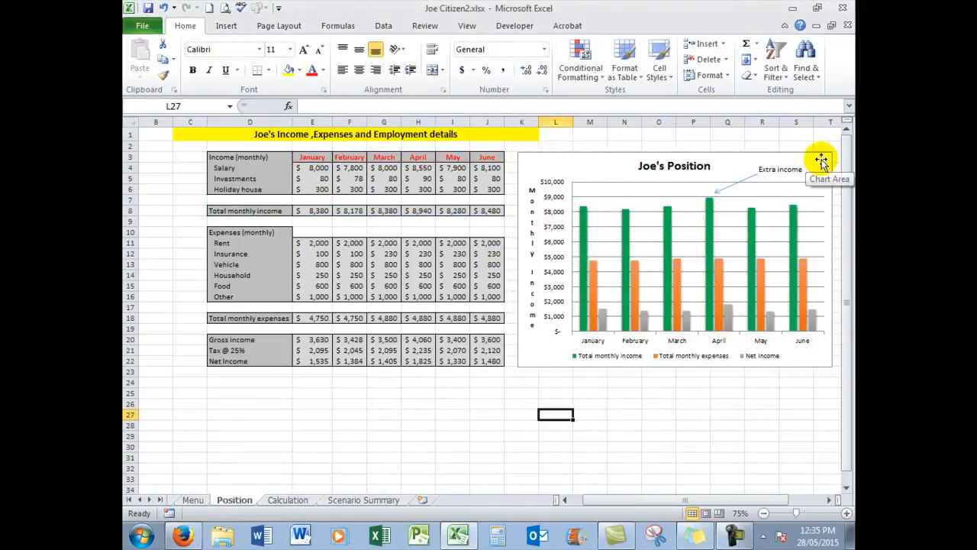
Step: Show a data table without legend keys below the Joe's Position chart
left_click(821, 160)
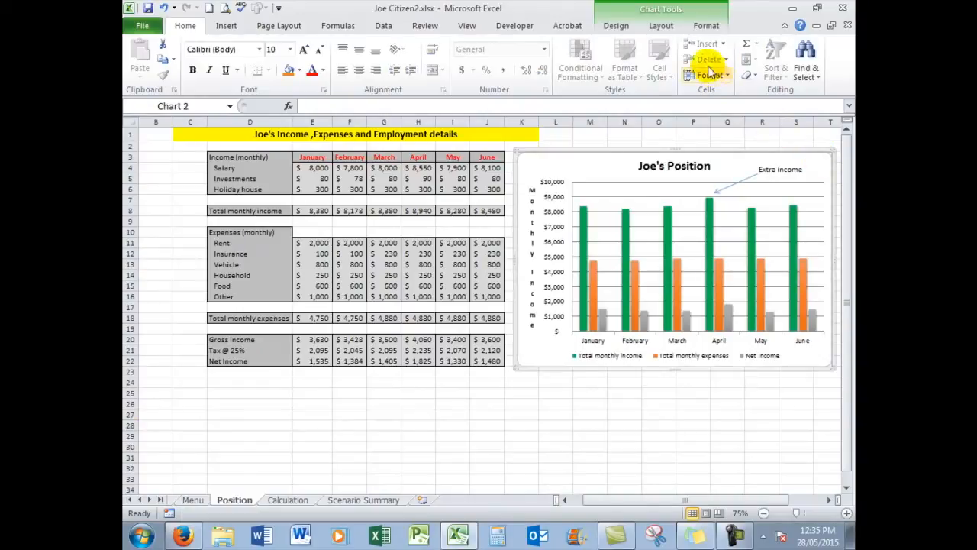
left_click(661, 27)
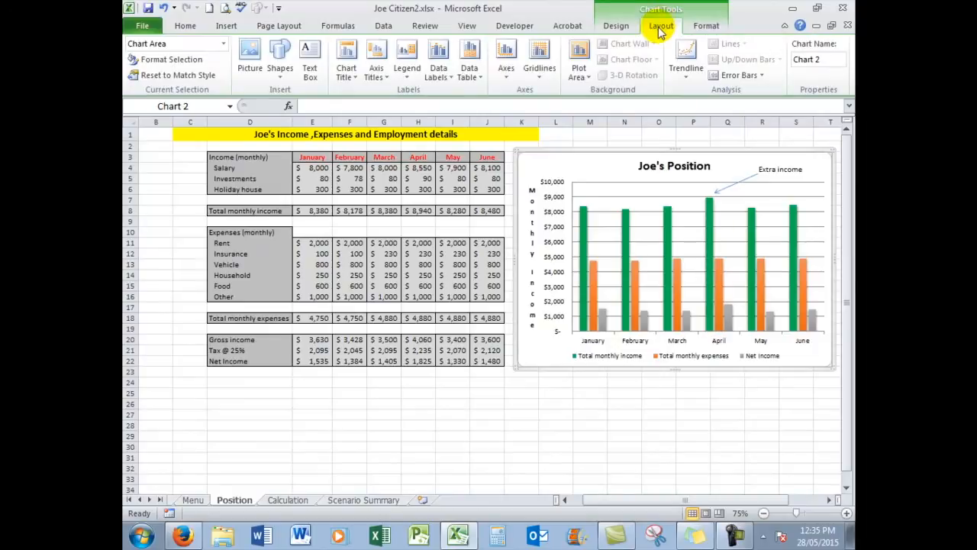
left_click(480, 82)
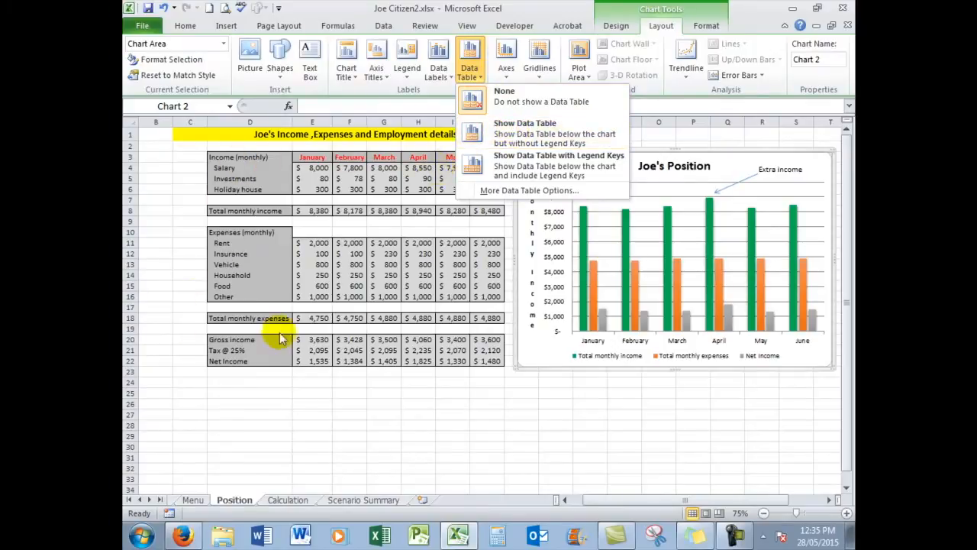
left_click(547, 138)
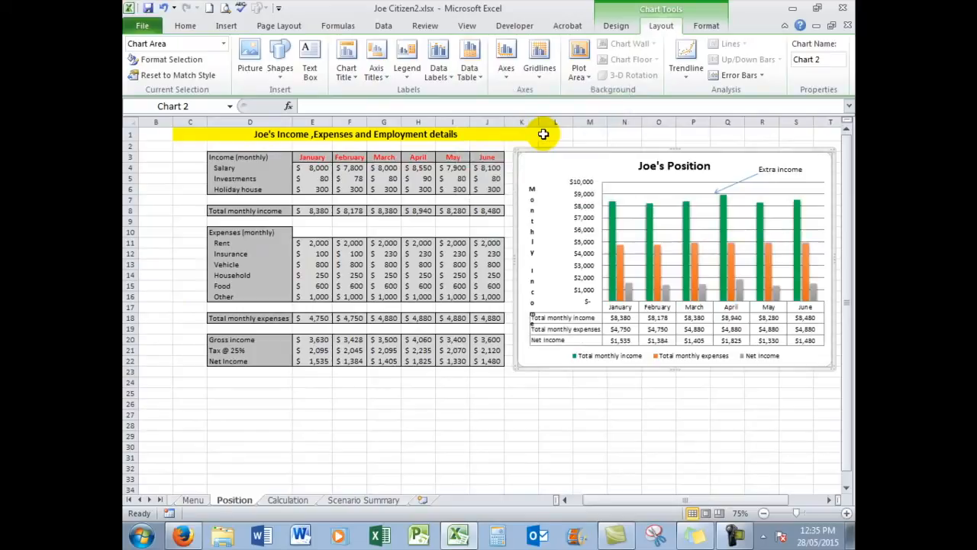